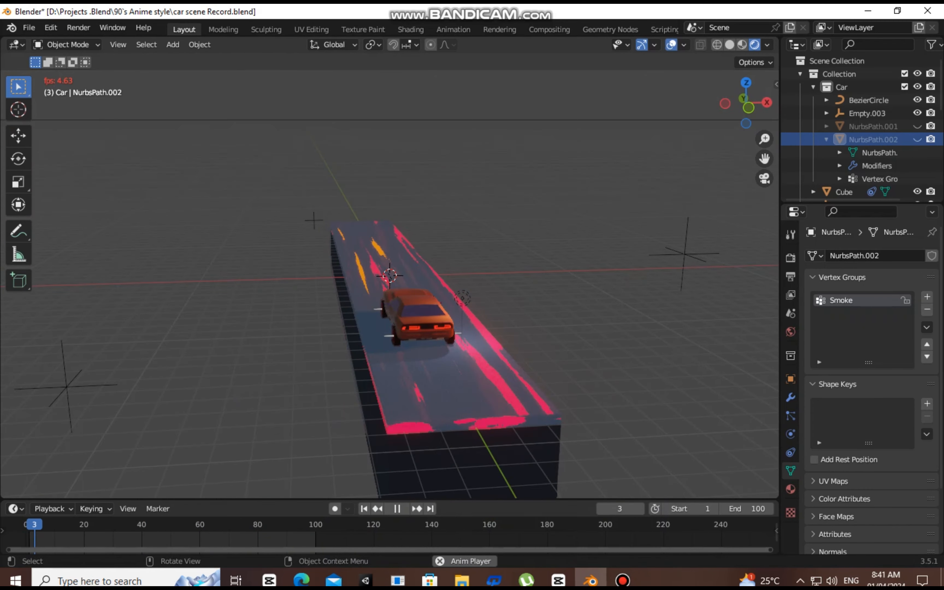
key(alt+shift+z)
middle_drag(273, 297, 773, 301)
key(space)
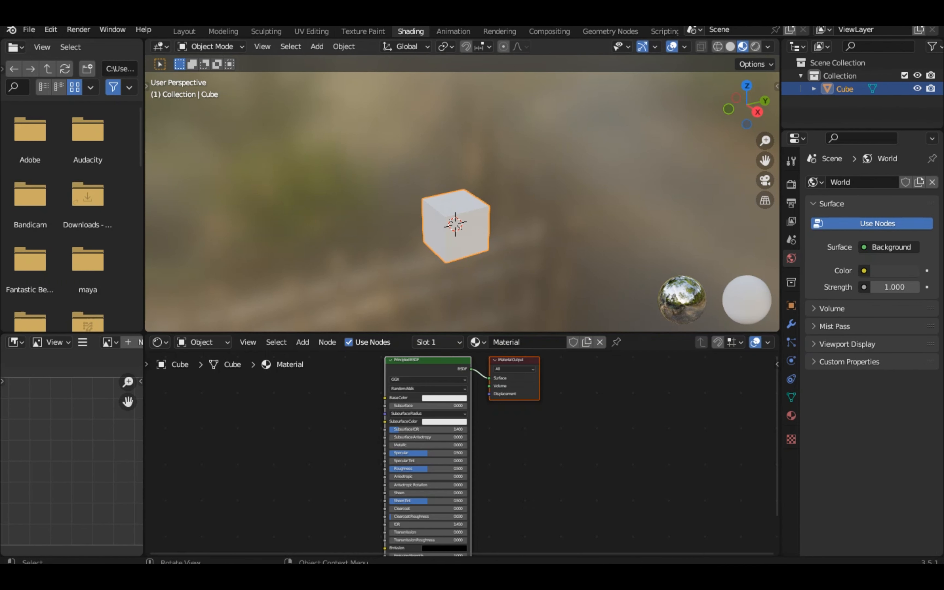
Close the file browser and image editor areas to leave more room for the viewport and shader nodes
right_click(143, 333)
right_click(143, 341)
click(93, 372)
click(89, 380)
Scale the cube along its separate axes into a long, flat road slab
key(s)
key(x)
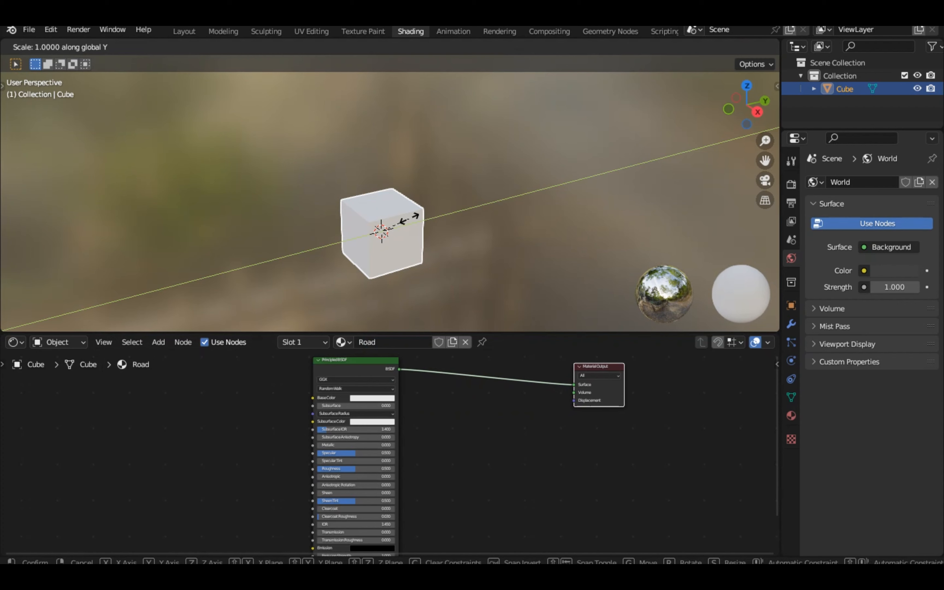
click(562, 303)
key(s)
key(z)
click(453, 258)
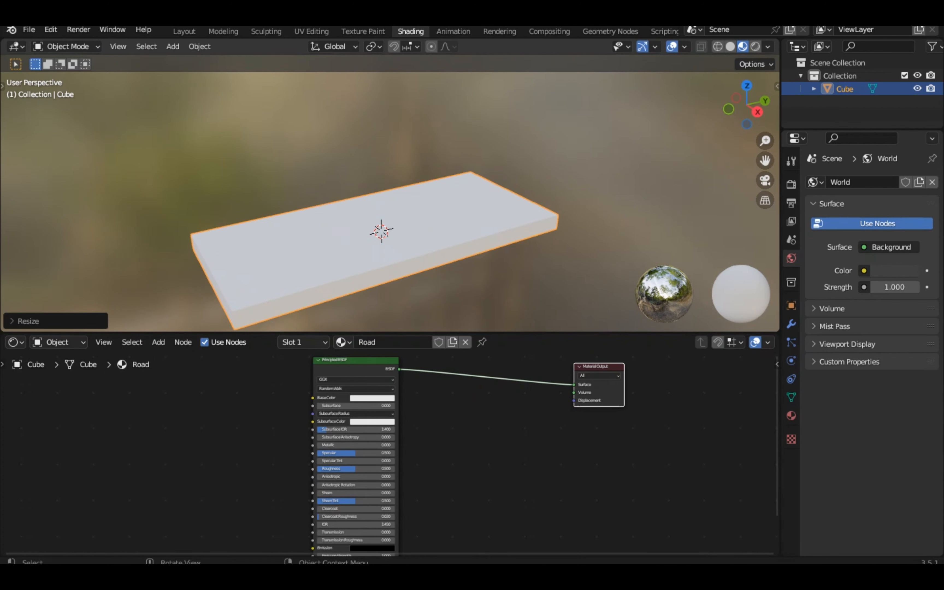
Rename the cube's material to Road
drag(728, 109, 692, 106)
click(394, 342)
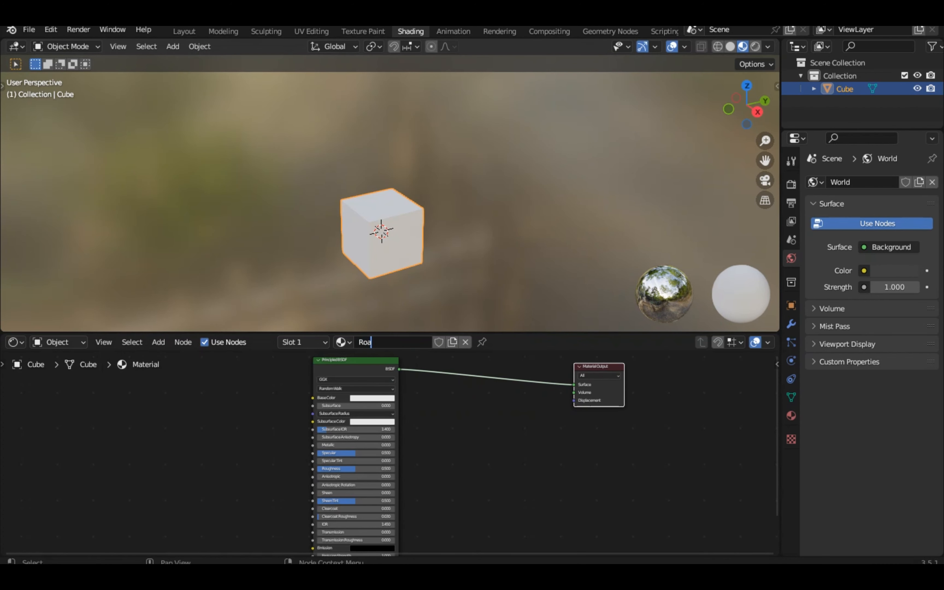
text(Roa)
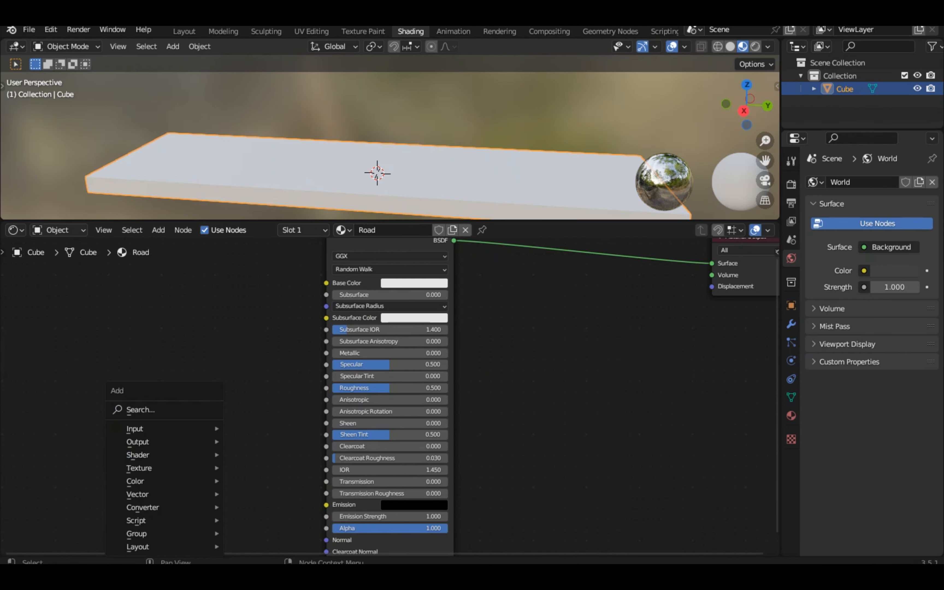
Add a Voronoi Texture node to the Road material beside the Principled BSDF
mouse_move(133, 468)
click(287, 441)
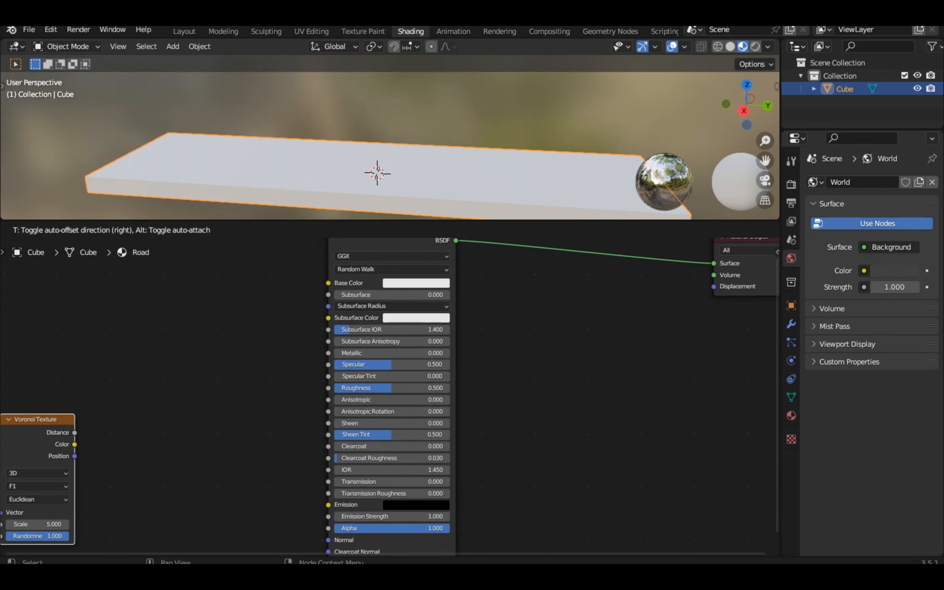
click(1, 414)
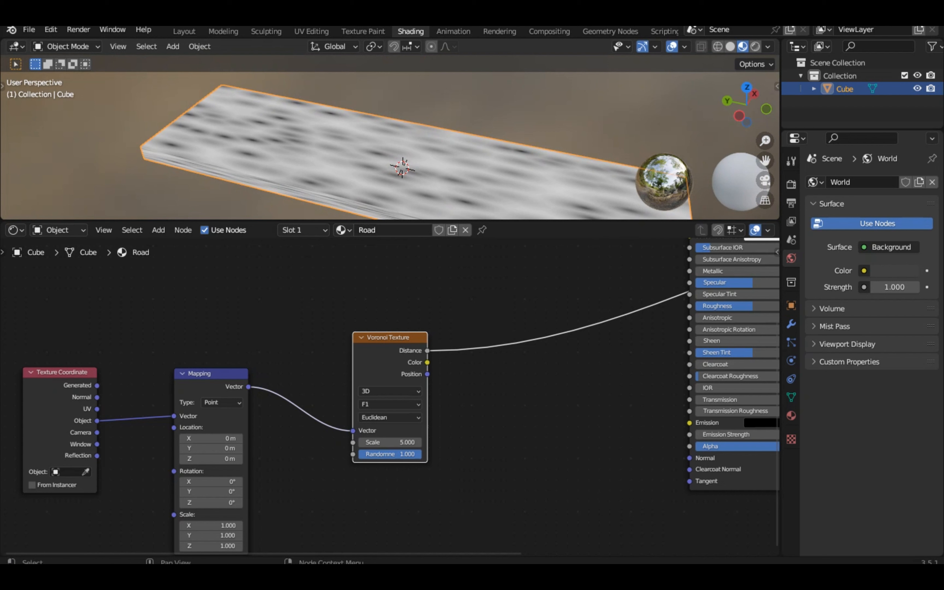
Apply the slab's scale and deselect it
key(ctrl+a)
click(355, 174)
key(ctrl+a)
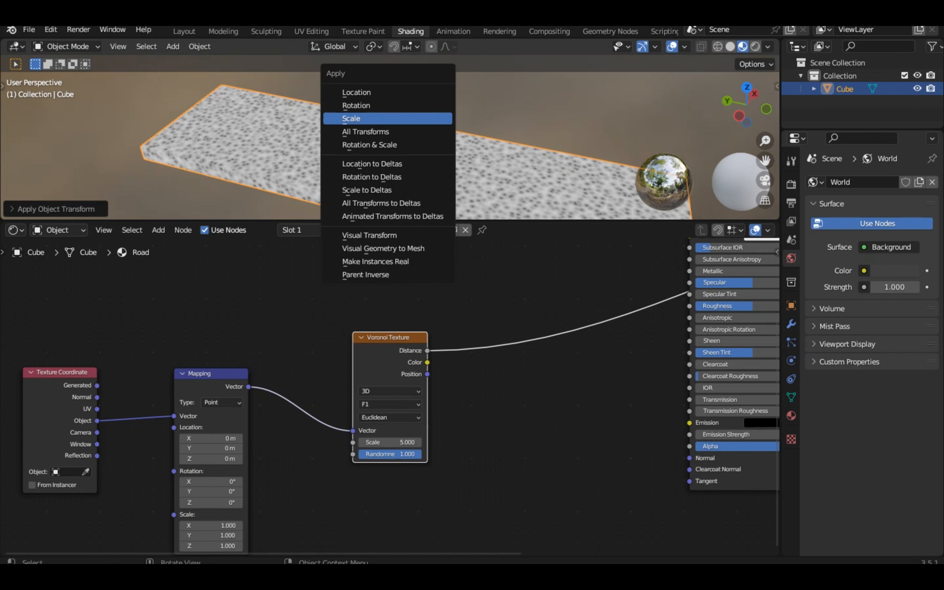
click(387, 119)
key(alt+a)
Set the Voronoi Texture's scale to 20 and its feature output to Distance to Edge
click(369, 417)
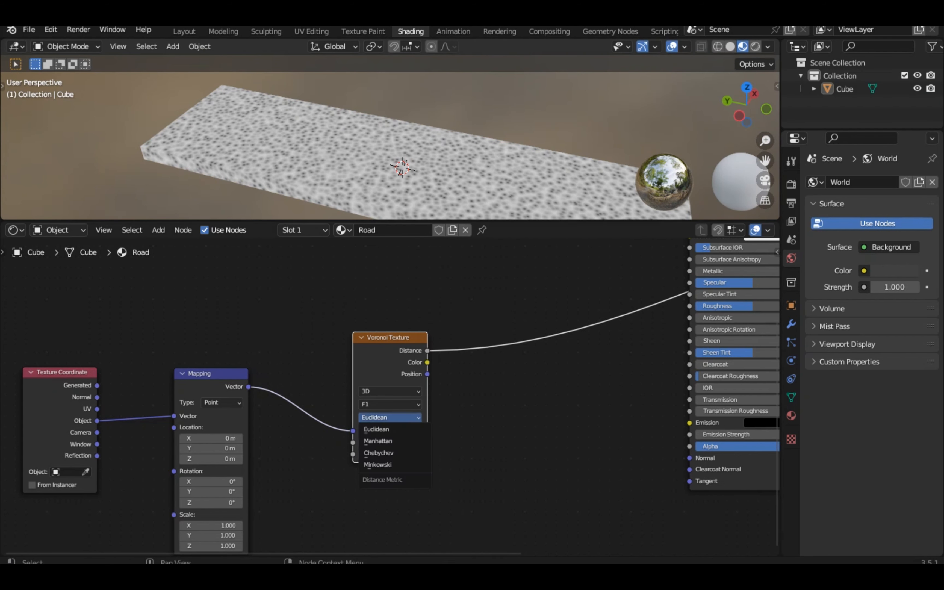
key(Escape)
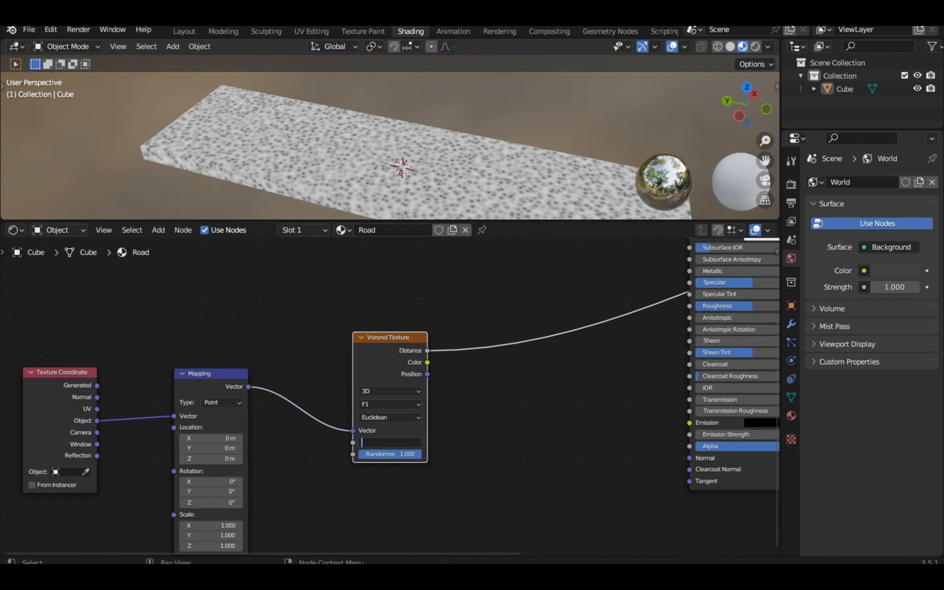
text(20)
key(Return)
scroll(390, 137, up, 3)
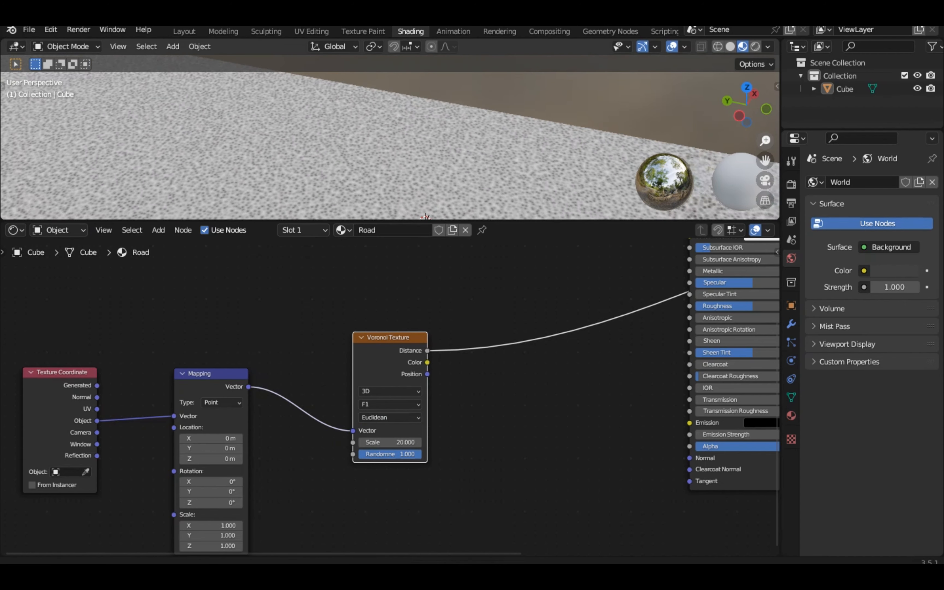
scroll(390, 398, up, 2)
click(390, 406)
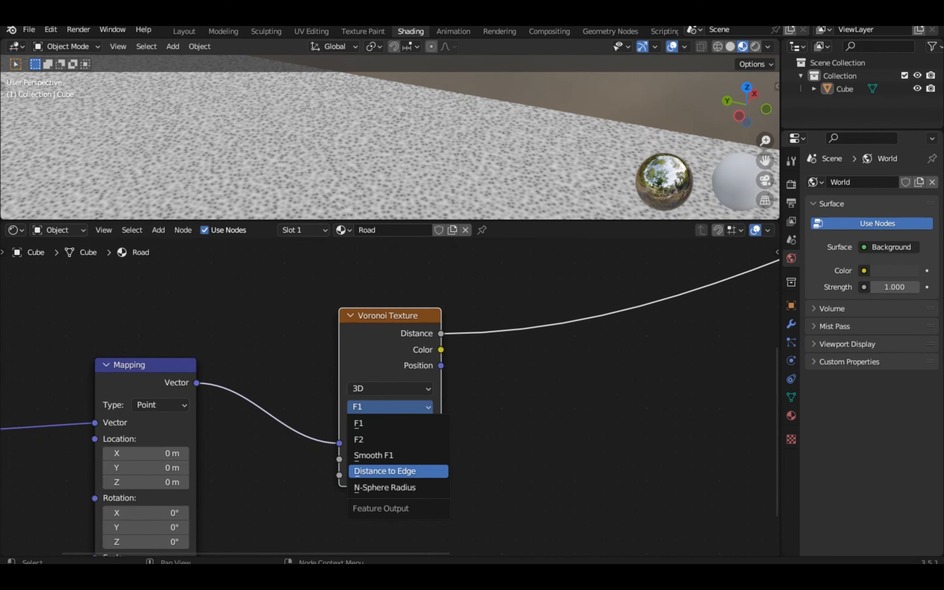
click(384, 471)
Route the Voronoi Distance through a new Bump node's Height into the Principled BSDF's Normal, and preview the Principled BSDF on the slab
drag(440, 333, 507, 429)
text(bu)
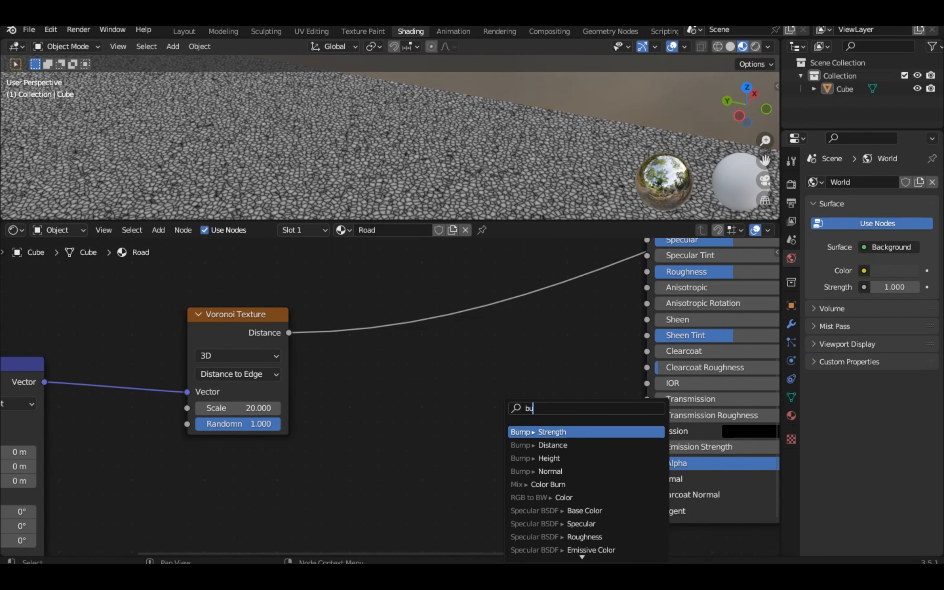
text(mp)
key(Down)
key(Down)
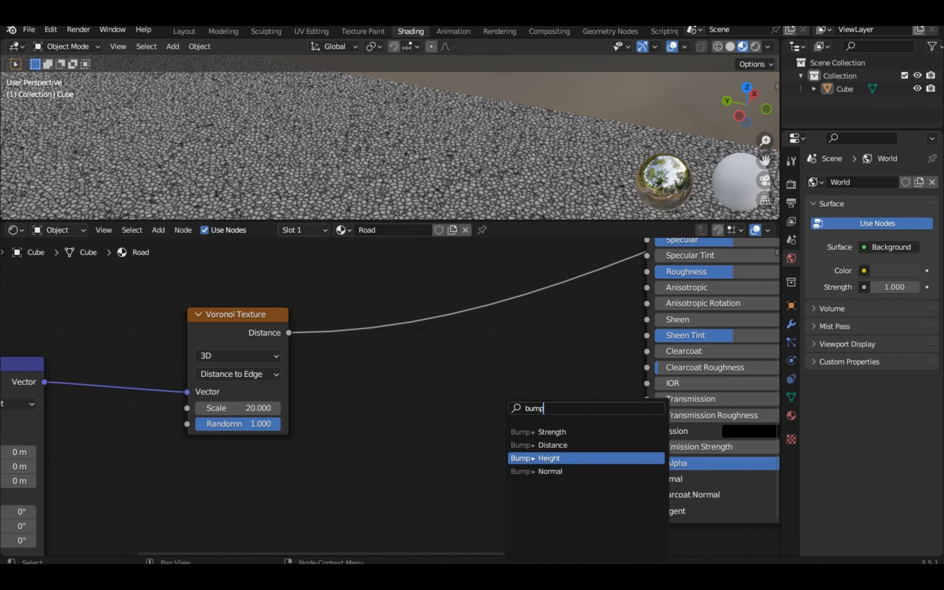
key(Return)
click(437, 438)
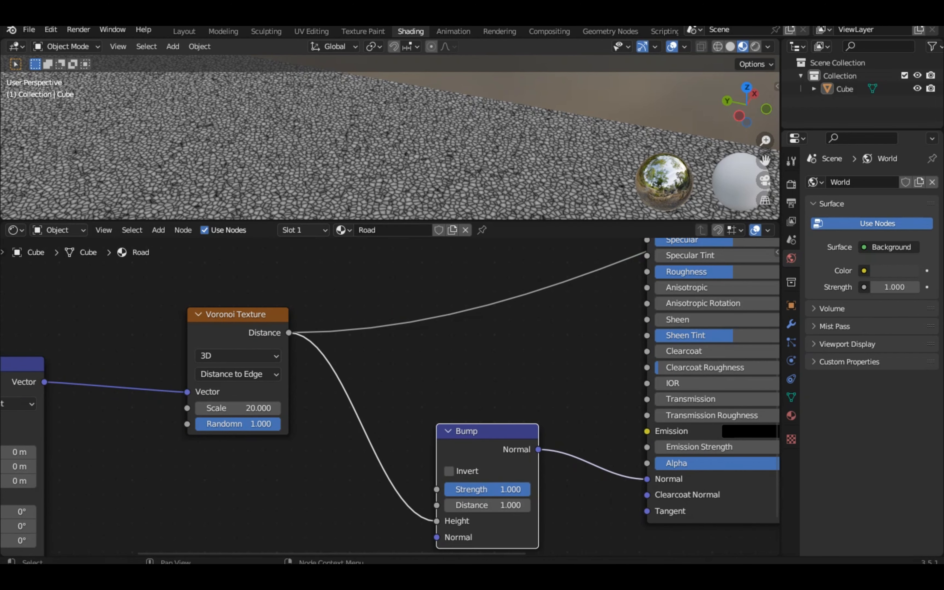
ctrl+shift+click(713, 483)
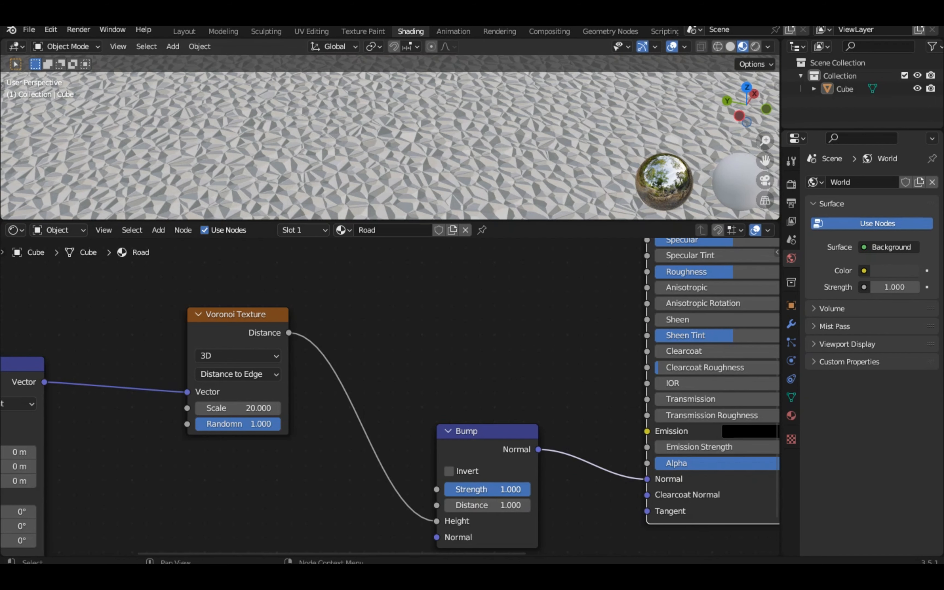
Invert the Bump node and set its strength to 0.5
click(449, 470)
drag(508, 489, 473, 489)
key(Return)
Set the Principled BSDF's Base Color to a dark blue and check it on the slab
shift+scroll(391, 397, up, 7)
click(749, 342)
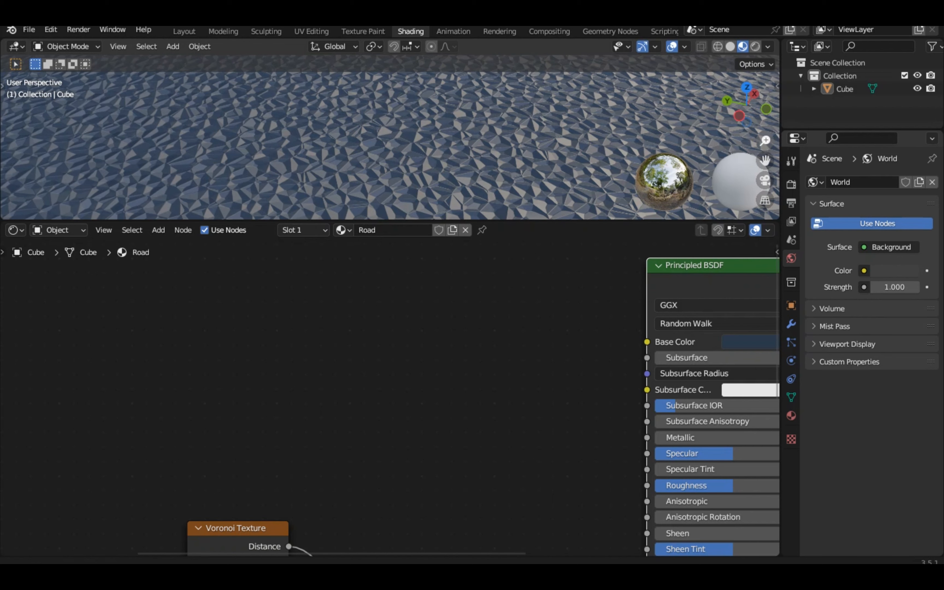
key(a)
key(KP_Decimal)
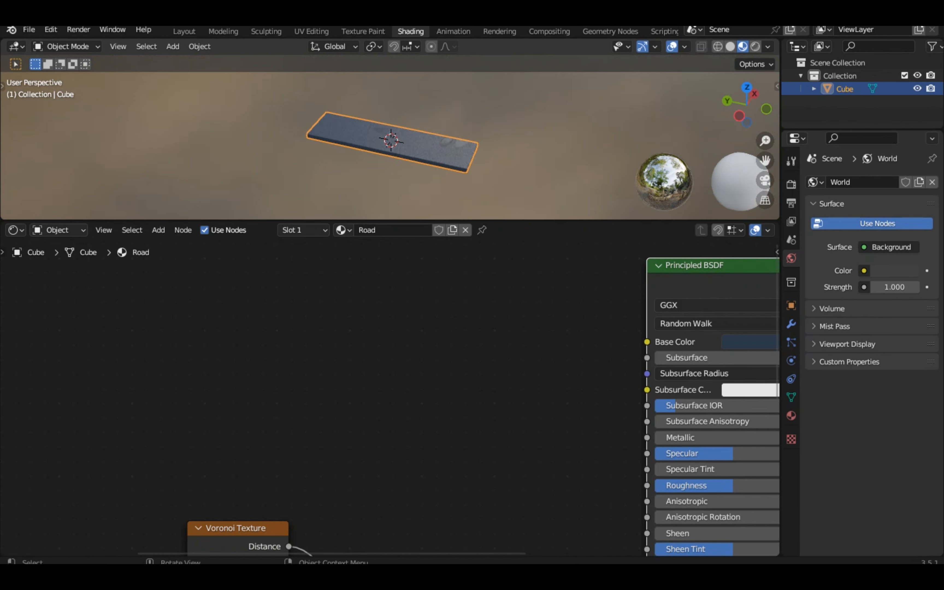
key(alt+a)
drag(765, 140, 765, 78)
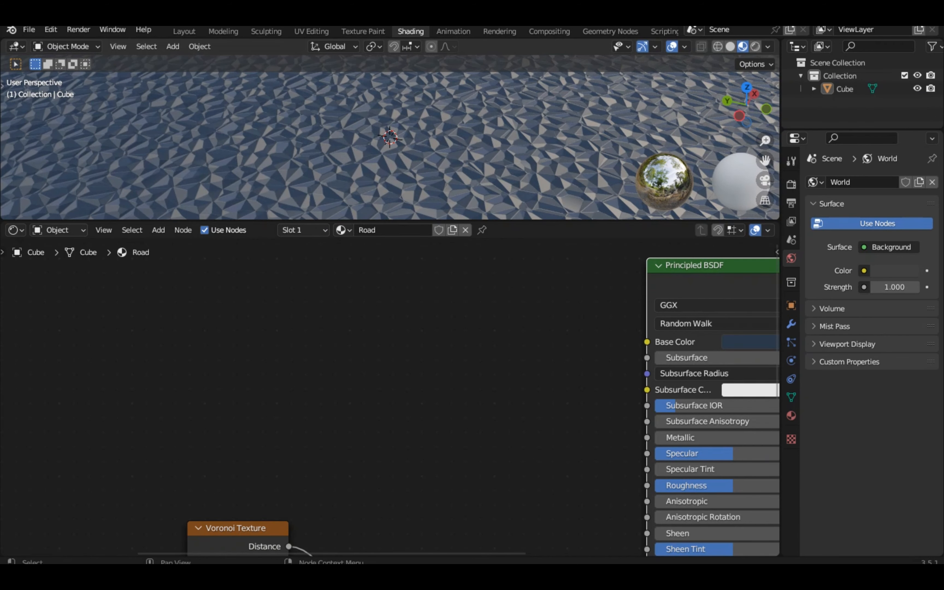
Spread out the Voronoi Texture, Mapping and Texture Coordinate nodes to make room for another texture branch
middle_drag(265, 511, 410, 334)
scroll(409, 334, down, 2)
drag(390, 350, 471, 480)
drag(184, 391, 313, 374)
middle_drag(313, 374, 392, 295)
drag(78, 289, 19, 363)
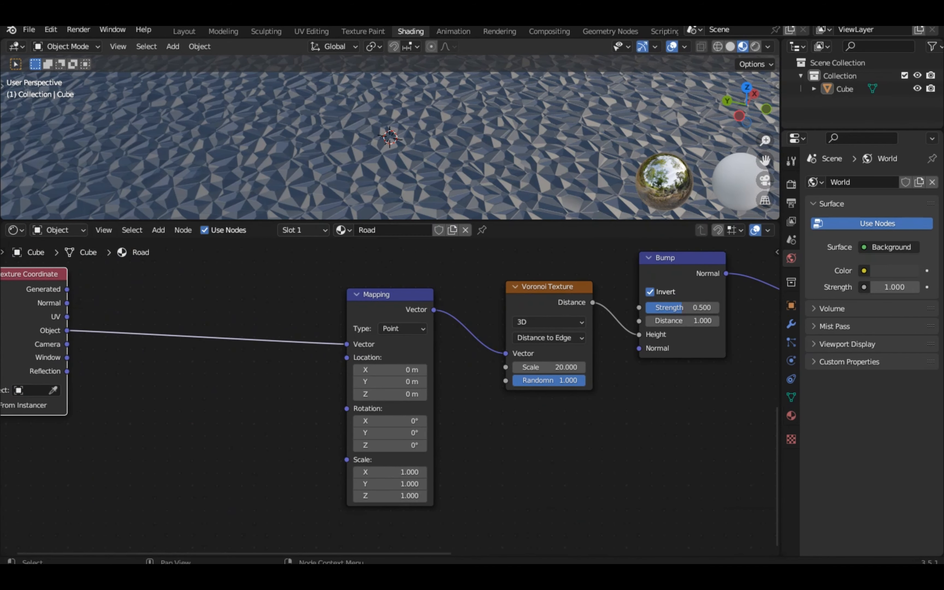
drag(390, 295, 365, 367)
click(33, 274)
key(KP_Decimal)
drag(724, 423, 686, 408)
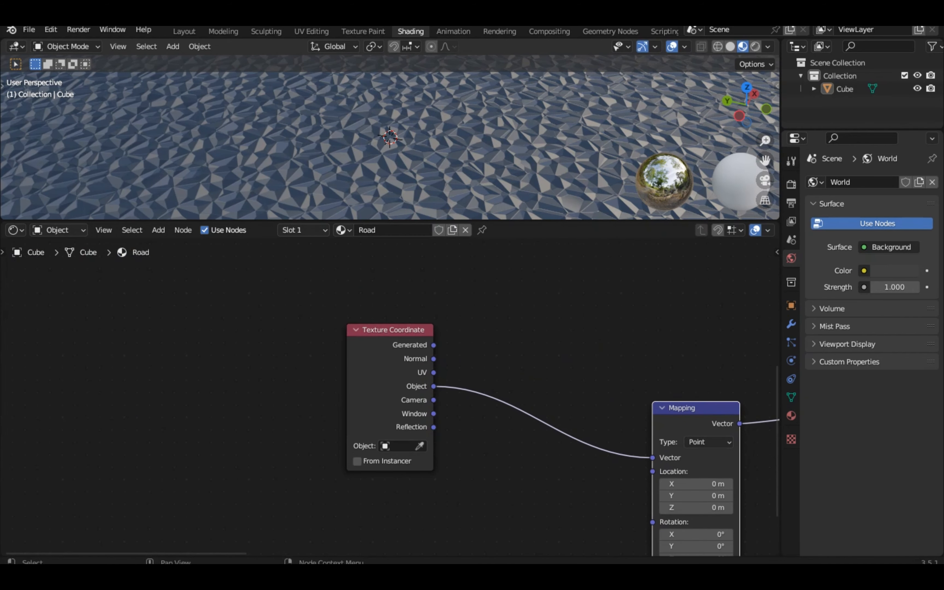
Duplicate the Mapping node above the original and feed it from the Texture Coordinate's UV output
key(shift+d)
click(605, 298)
drag(570, 348, 433, 456)
click(608, 259)
key(KP_Decimal)
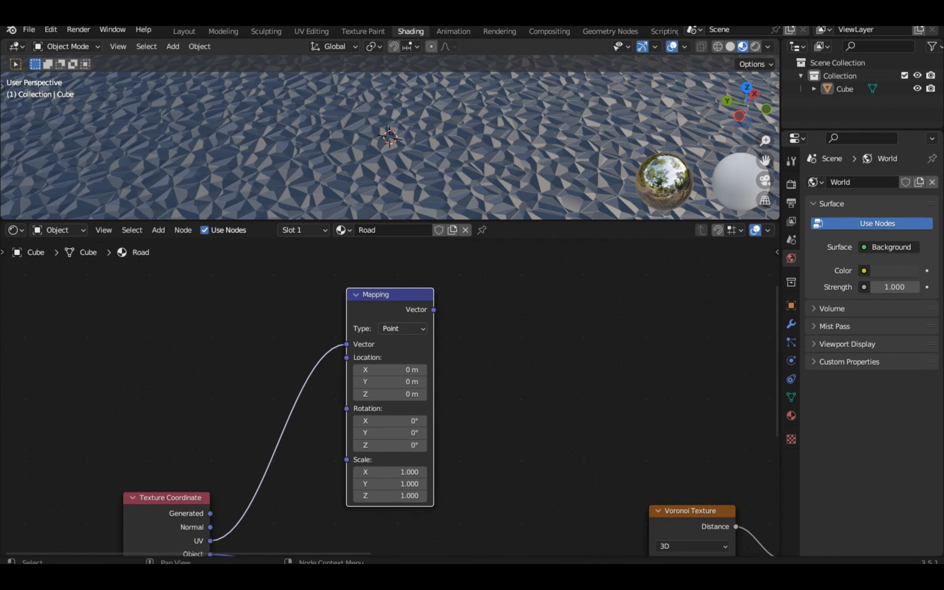
Add a Noise Texture driven by the duplicated Mapping node, set its scale to 6 and preview its Fac output
key(shift+a)
mouse_move(375, 327)
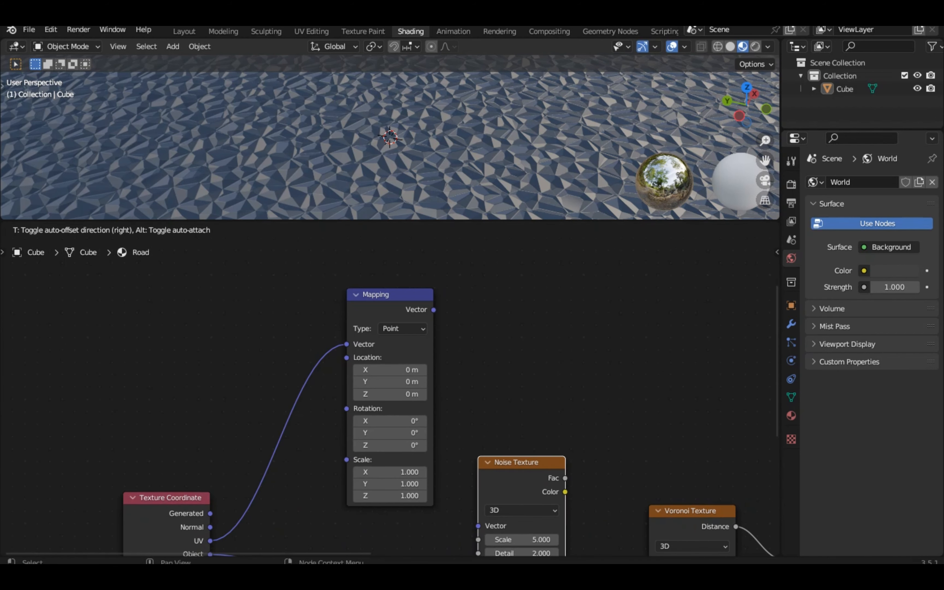
click(479, 464)
click(539, 351)
drag(434, 310, 450, 314)
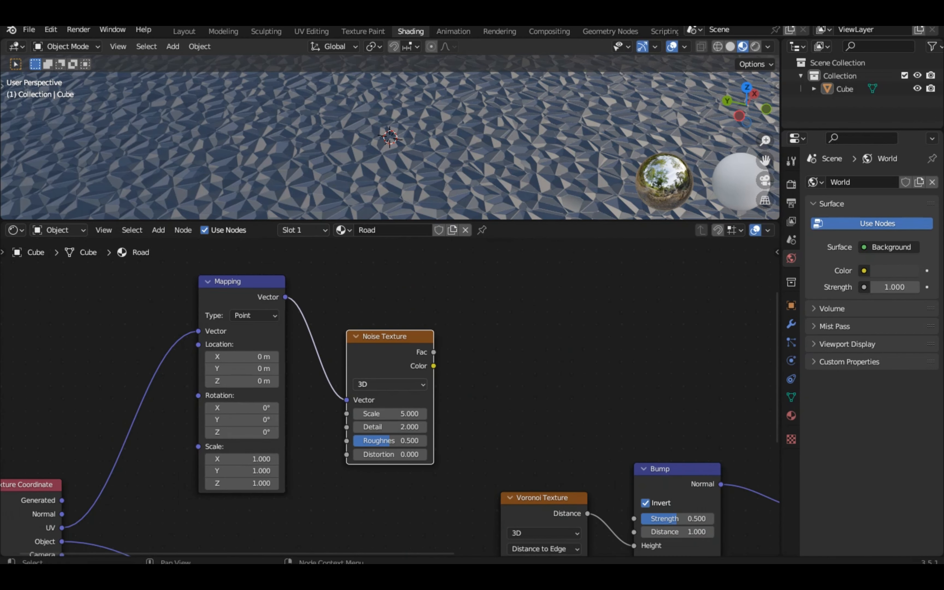
drag(387, 336, 392, 269)
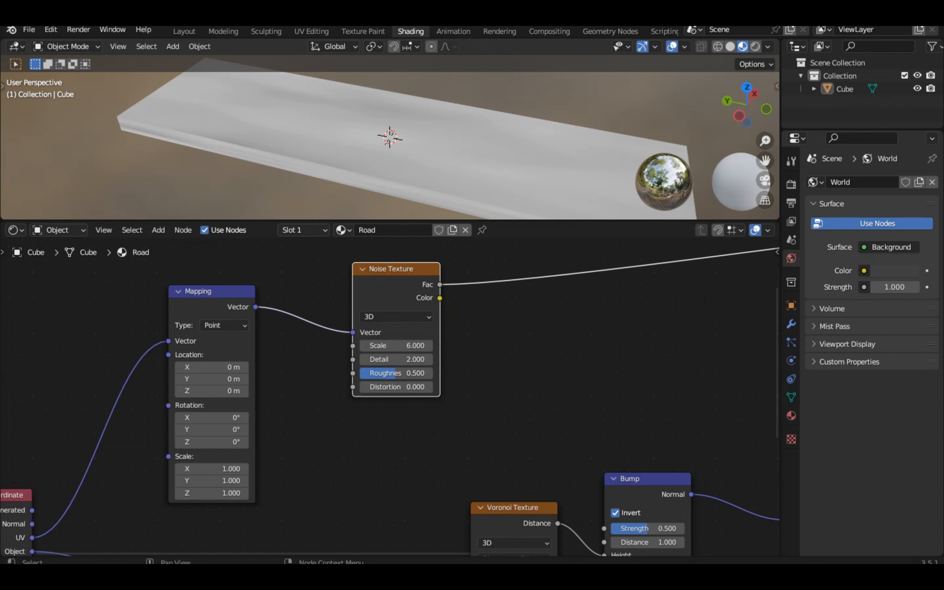
Duplicate the Noise Texture below the first one and combine both Fac outputs in a Mix node placed beside them
key(shift+d)
click(393, 419)
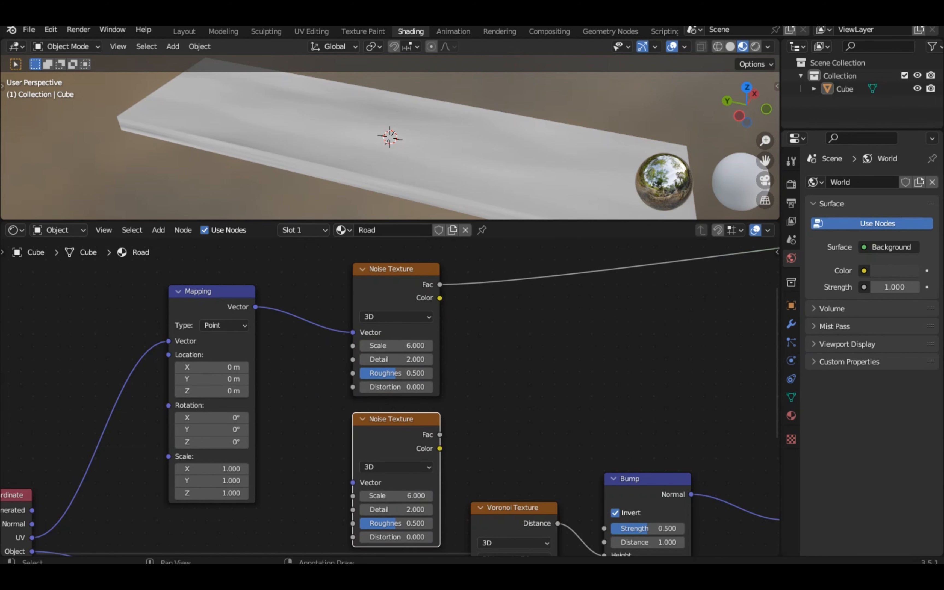
click(211, 291)
ctrl+shift+right_drag(411, 346, 394, 439)
key(h)
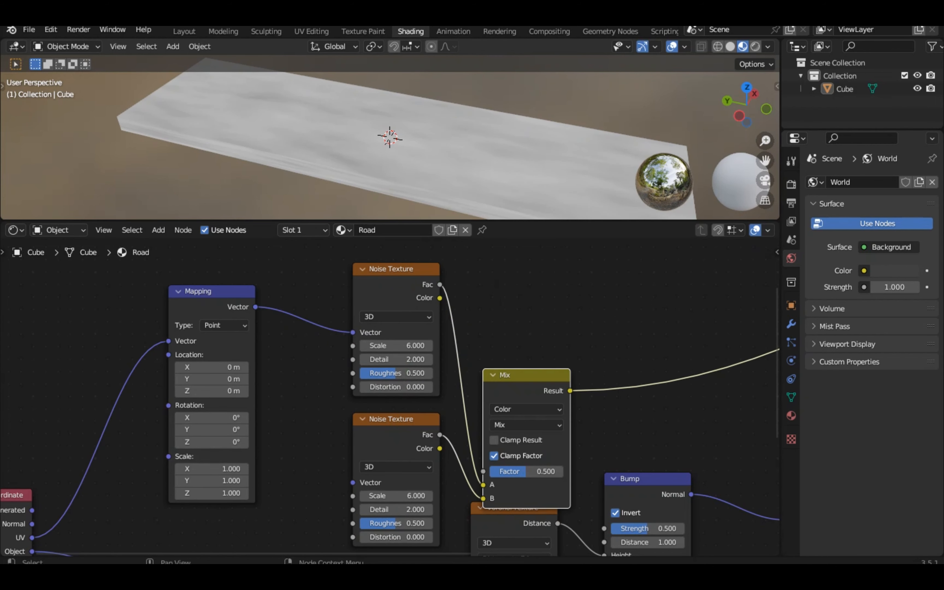
key(g)
drag(523, 371, 573, 266)
Set the second Noise Texture's scale to 10 and the detail of both Noise Textures to 15
click(391, 419)
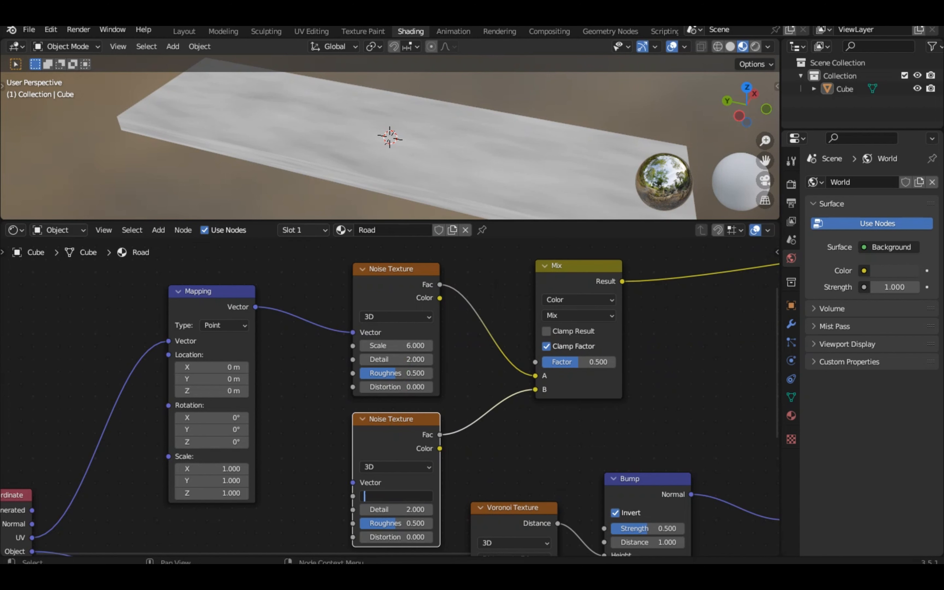
text(10)
key(Return)
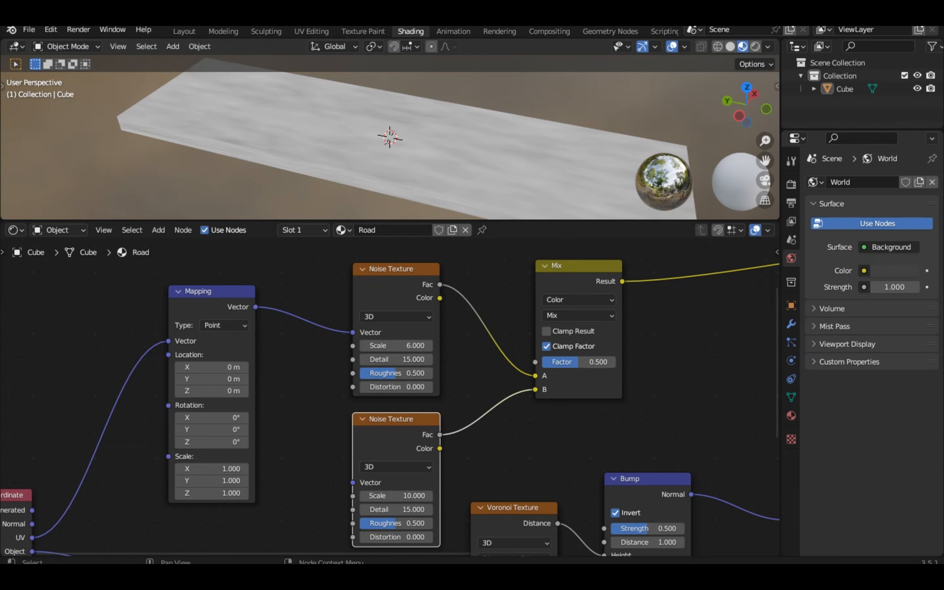
Insert a ColorRamp after the Mix node and move the Principled BSDF clear of it
click(573, 266)
middle_drag(573, 266, 384, 334)
key(shift+a)
mouse_move(340, 378)
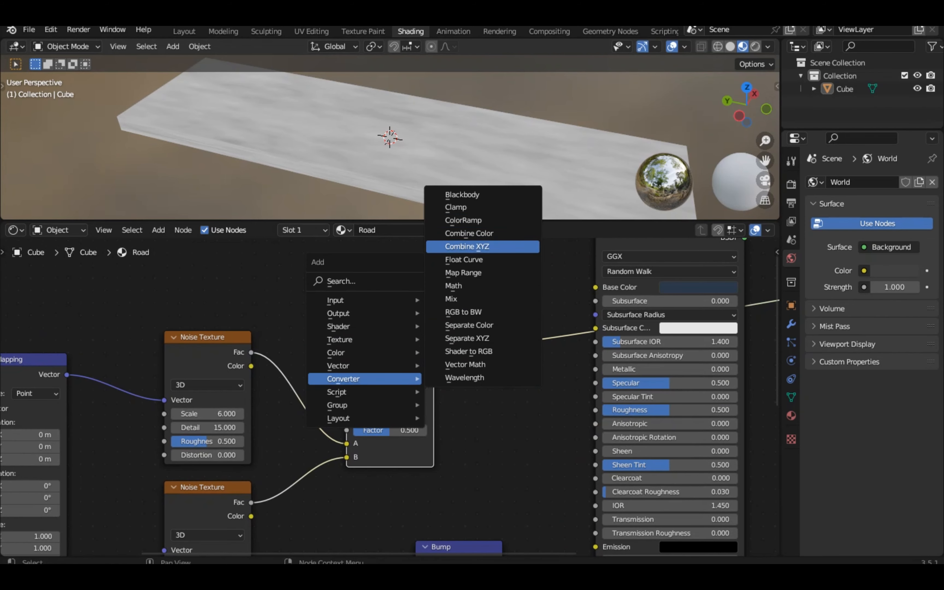
click(460, 224)
click(503, 292)
drag(640, 245, 603, 340)
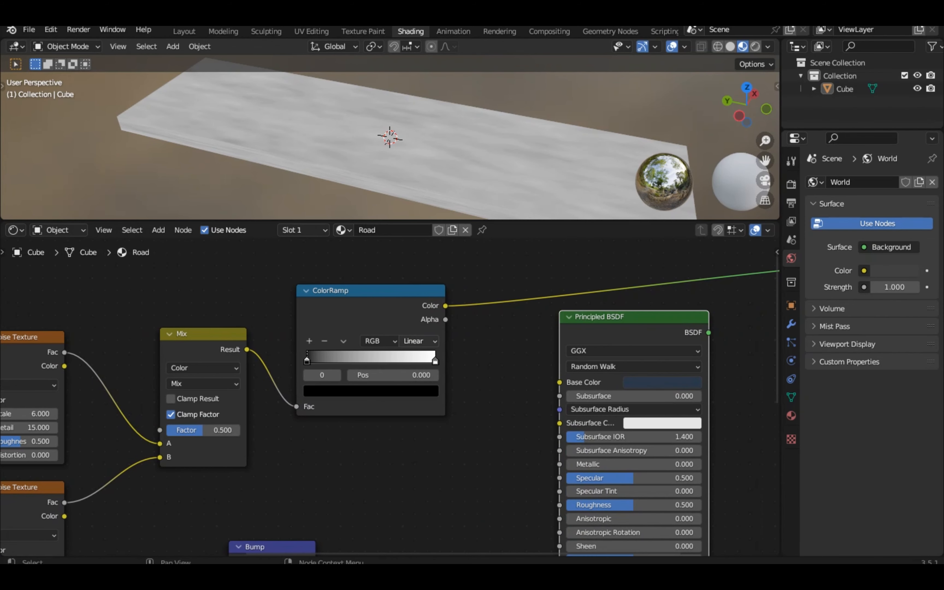
Tighten the ColorRamp for sharp contrast, placing the white stop at 0.614 and the black stop just before it
click(390, 312)
middle_drag(391, 312, 408, 359)
drag(454, 408, 441, 408)
drag(326, 408, 362, 408)
drag(442, 408, 409, 408)
drag(363, 408, 404, 408)
Move the Mix node farther from the noise nodes and reduce the first noise's Mapping Y scale to 0
click(223, 397)
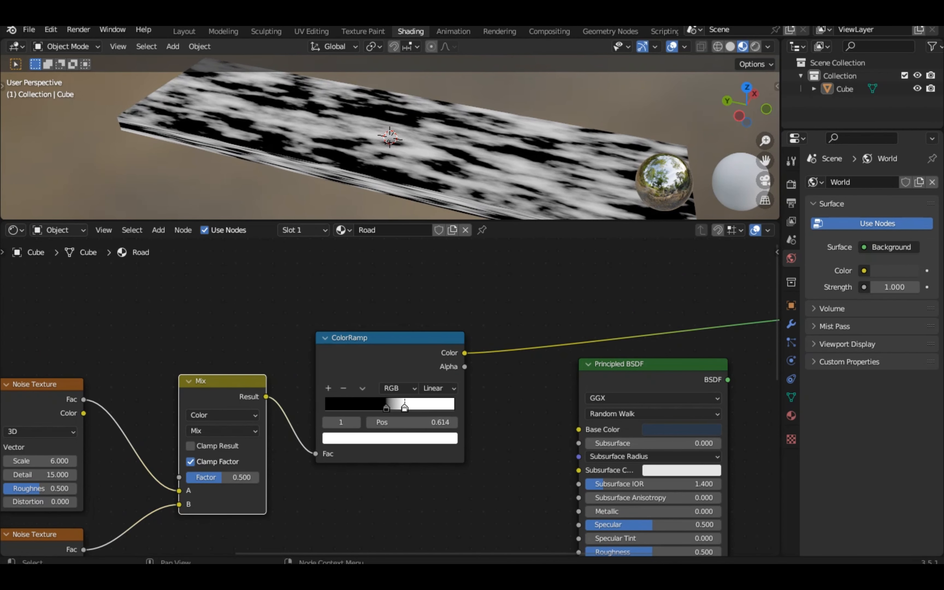
key(KP_Decimal)
click(205, 497)
key(KP_Decimal)
drag(206, 398, 156, 397)
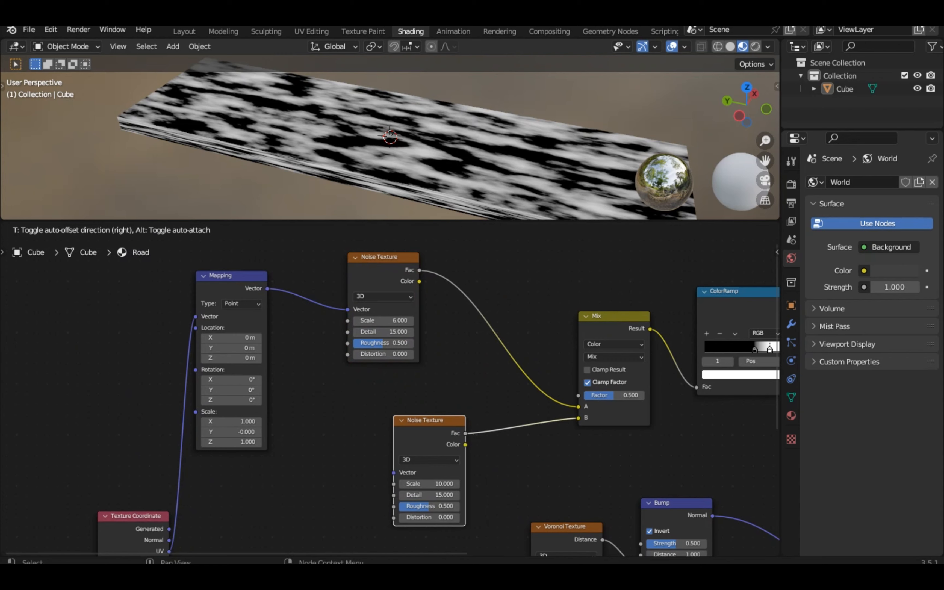
Duplicate the Mapping node beside the second Noise Texture and connect the copy's Vector output to that texture
drag(430, 420, 428, 415)
key(KP_Decimal)
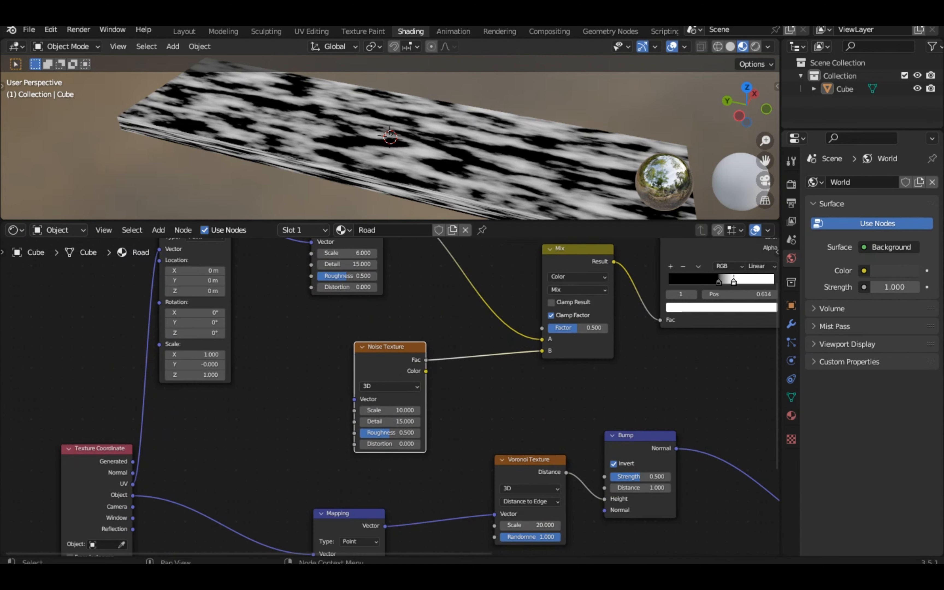
click(195, 344)
key(shift+d)
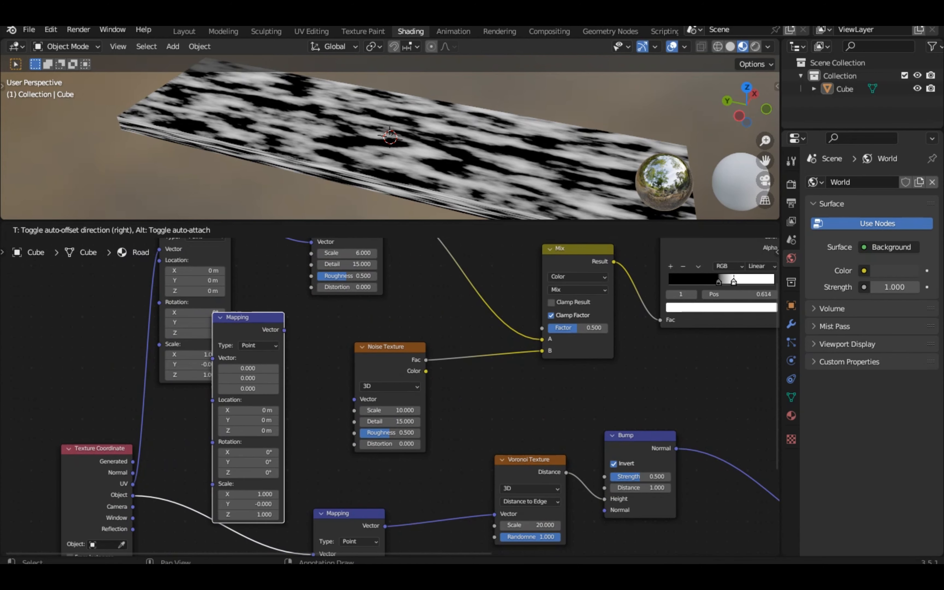
click(269, 479)
drag(304, 325, 352, 399)
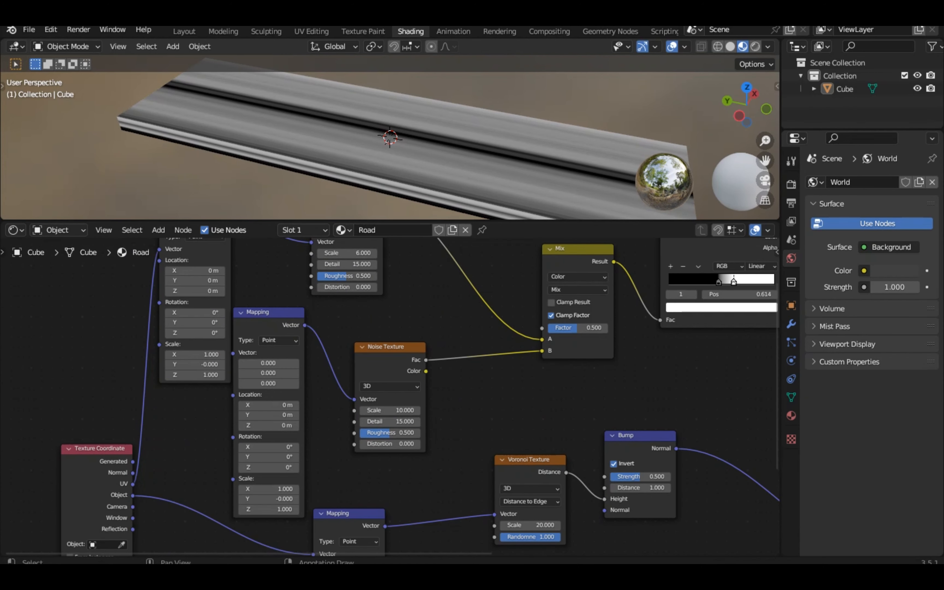
Feed the duplicated Mapping from the Texture Coordinate's UV output and set its Y scale to 1
drag(137, 479, 233, 352)
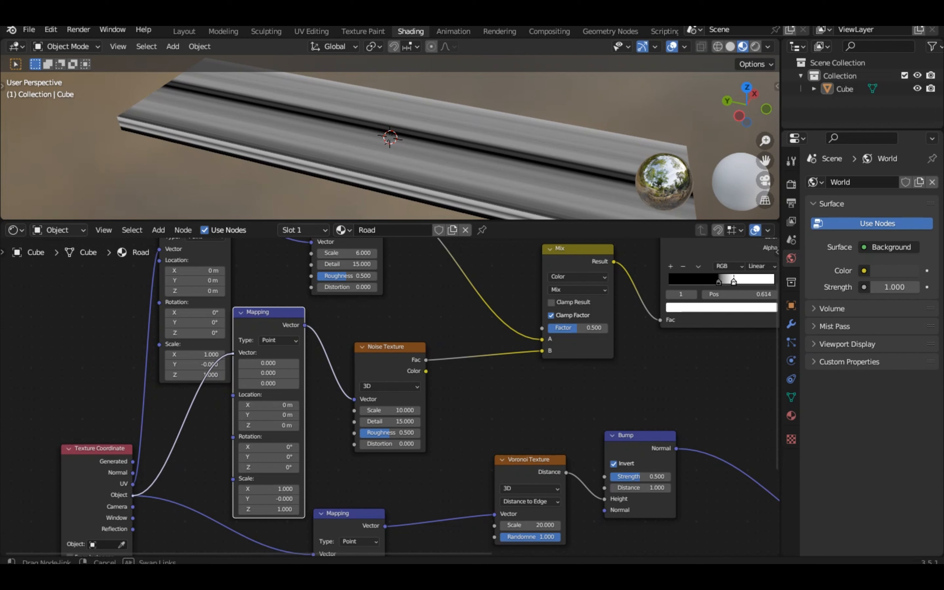
drag(267, 406, 281, 425)
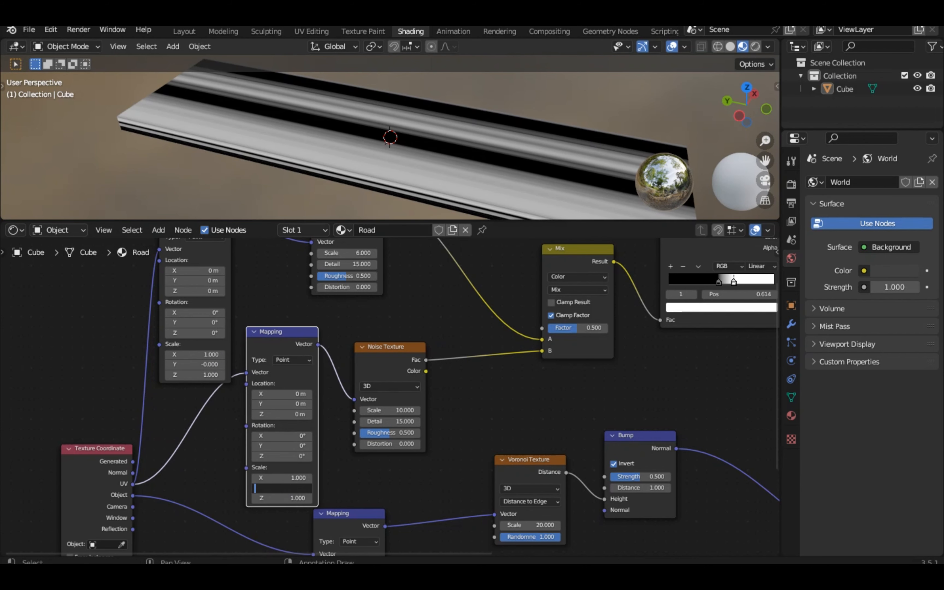
key(Return)
Set the X scale of the second noise's Mapping node to 2.5
scroll(390, 443, up, 1)
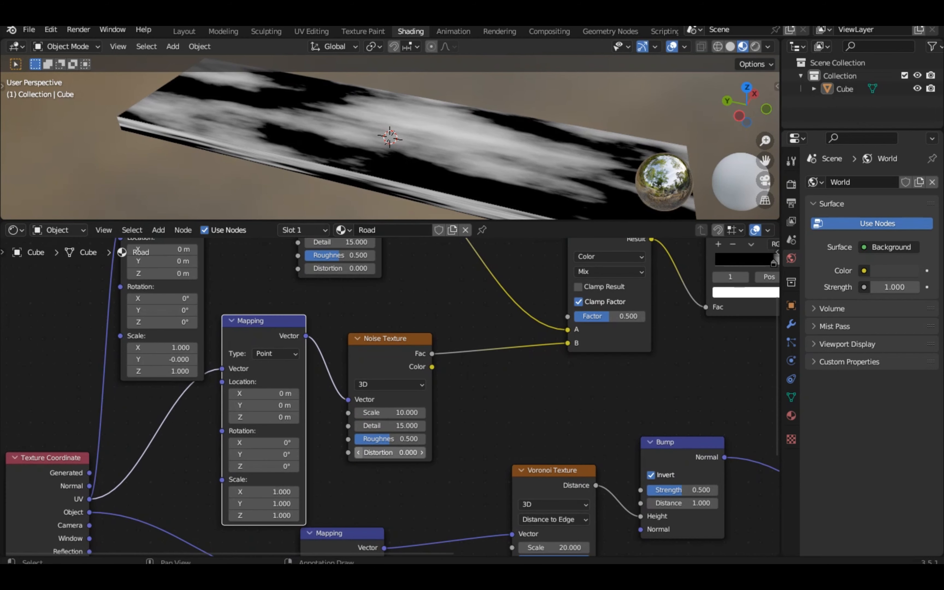
scroll(390, 449, down, 2)
scroll(390, 437, up, 3)
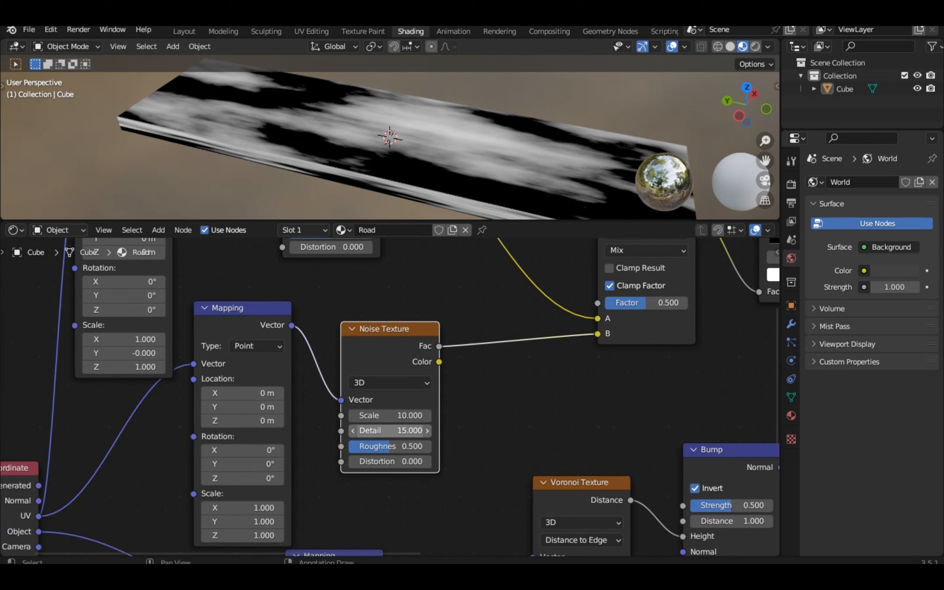
drag(242, 508, 296, 507)
click(242, 508)
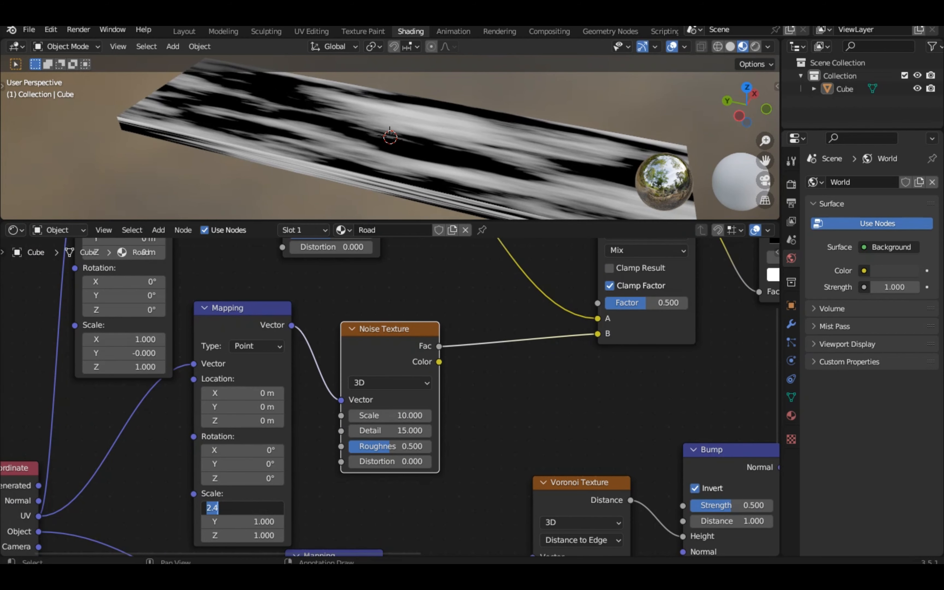
text(3)
key(Return)
click(242, 508)
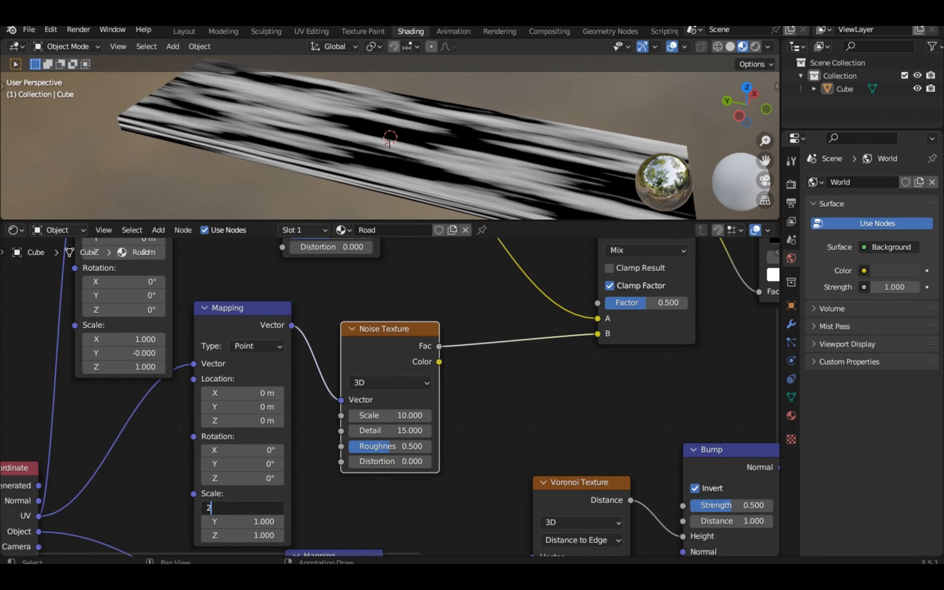
text(2.5)
key(Return)
Switch the ColorRamp to Constant interpolation and arrange three stops, two white and one black, with the middle stop at 0.409
click(646, 273)
key(KP_Decimal)
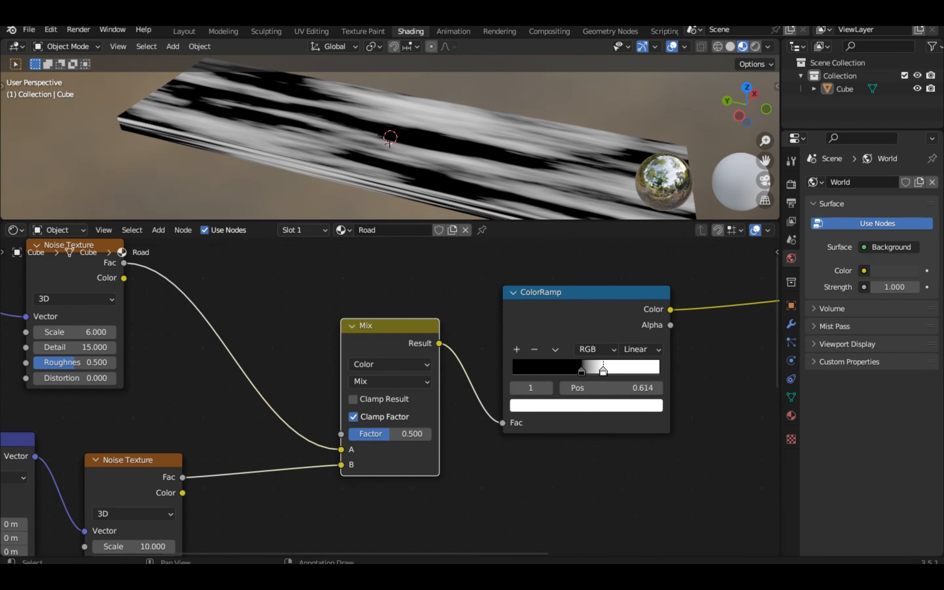
click(640, 349)
click(642, 424)
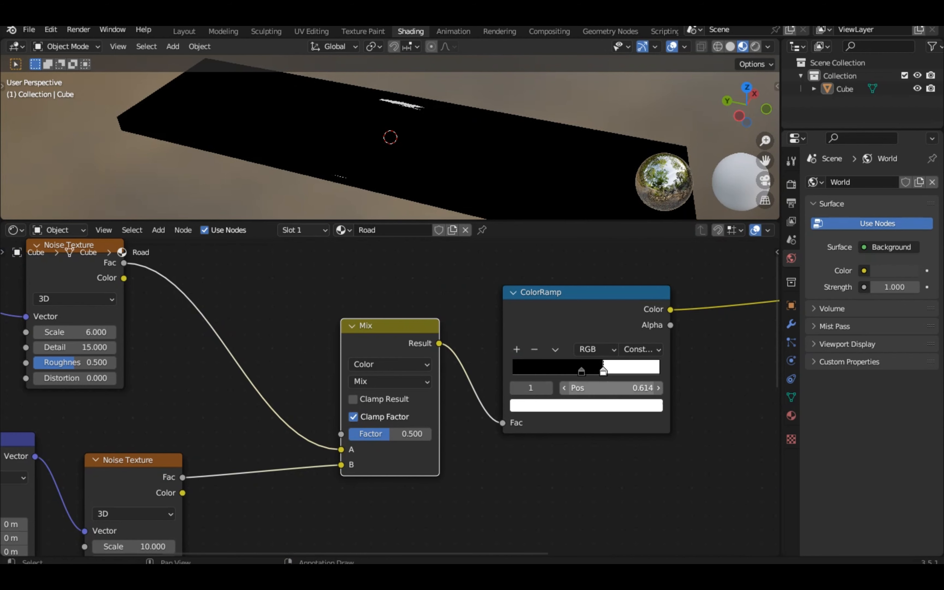
drag(603, 371, 561, 370)
click(568, 370)
click(516, 349)
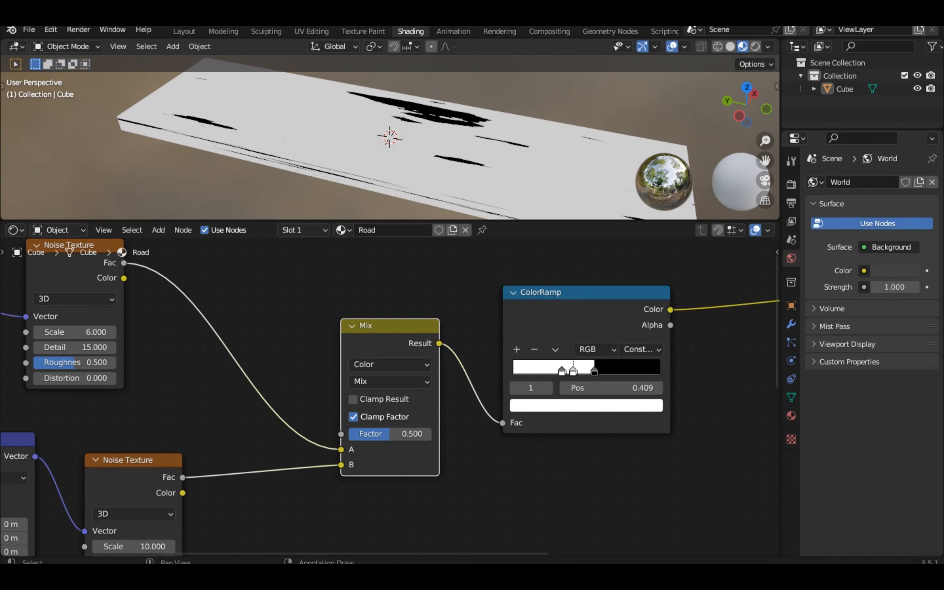
Give the ColorRamp's middle stop the same dark blue as the Principled BSDF's Base Color
drag(359, 553, 503, 552)
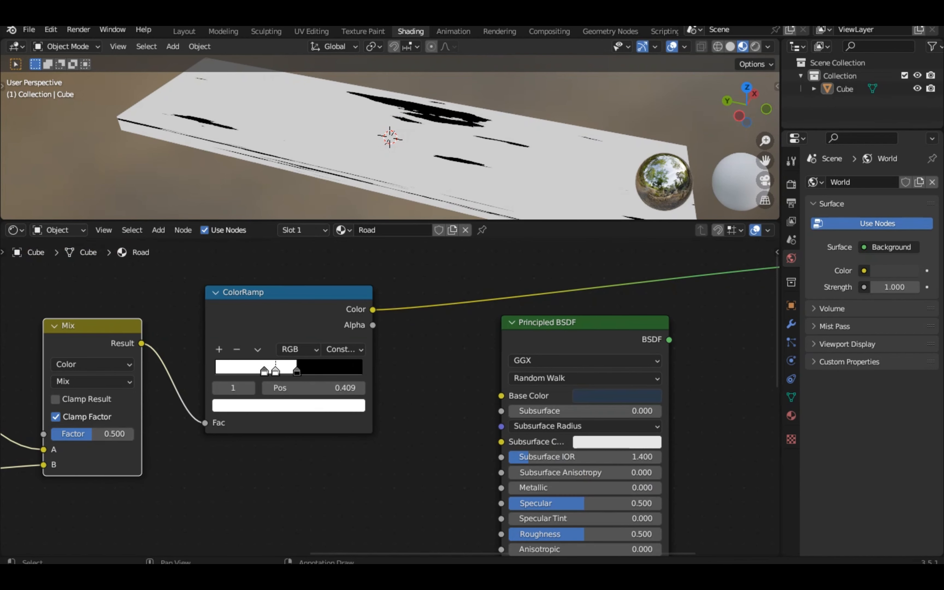
click(293, 406)
click(331, 343)
click(616, 396)
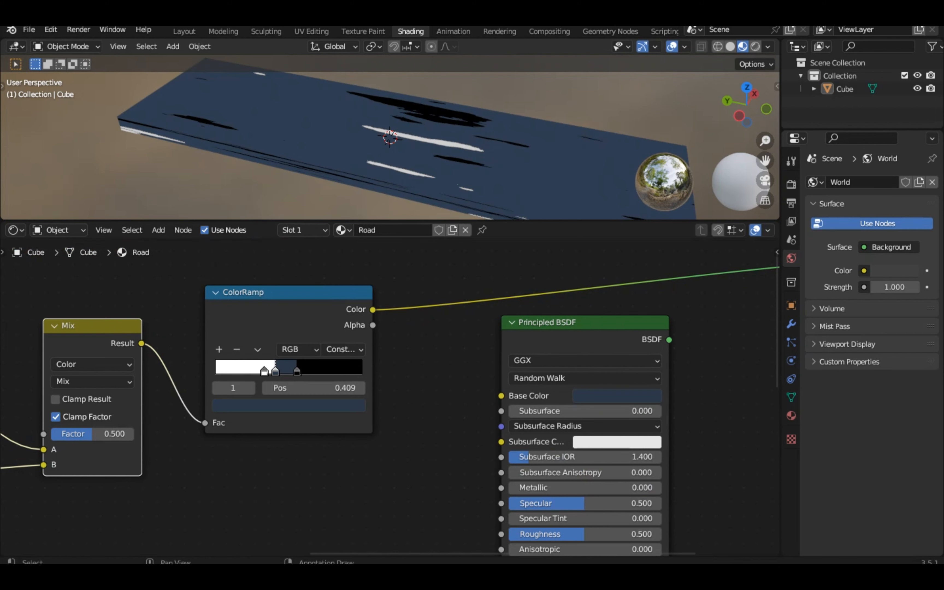
Set the Z scale of both noise Mapping nodes to 0 and try a Y scale of 0 on the second one
click(92, 365)
click(70, 411)
middle_drag(93, 411, 390, 411)
click(135, 459)
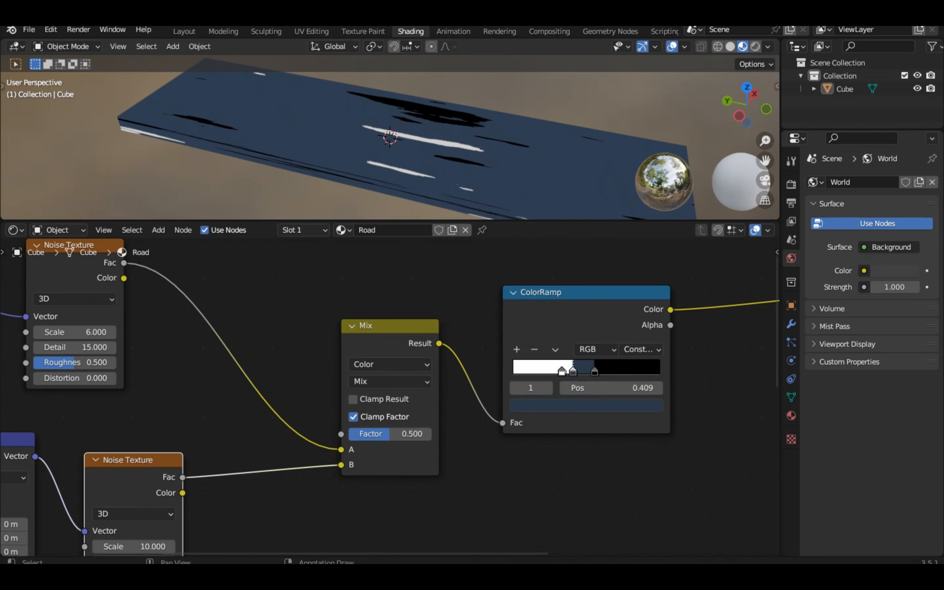
middle_drag(135, 459, 604, 303)
drag(457, 495, 526, 495)
key(ctrl+z)
double_click(457, 494)
key(BackSpace)
text(0)
key(Return)
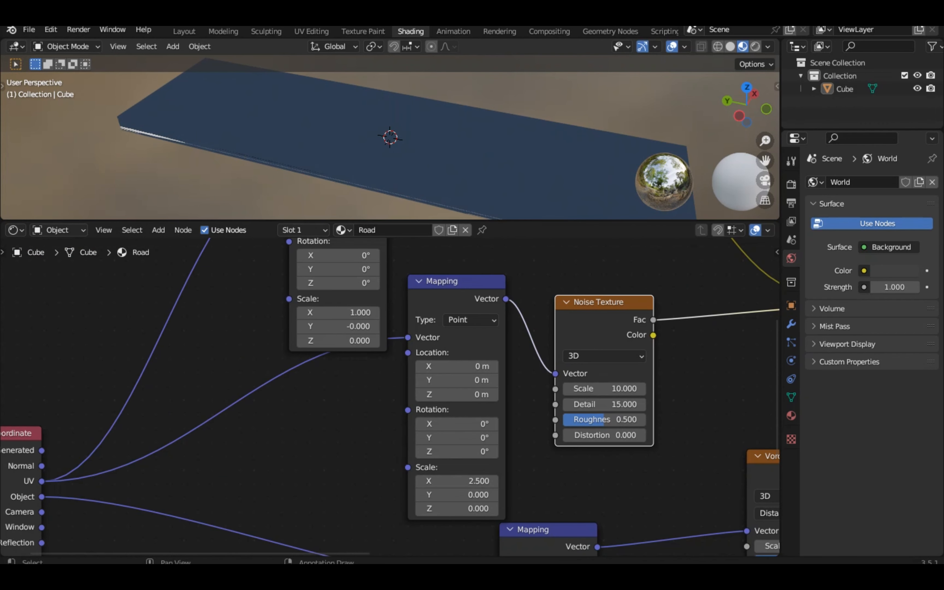
Undo the second Mapping's Y scale change and bring its X scale back to 2.5 after trying a higher value
key(ctrl+z)
drag(456, 481, 491, 481)
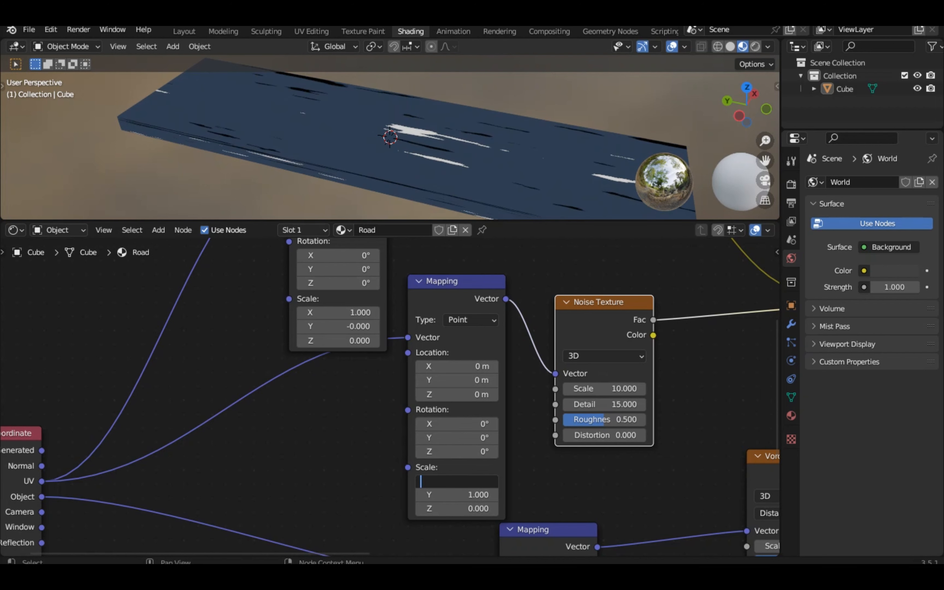
key(Return)
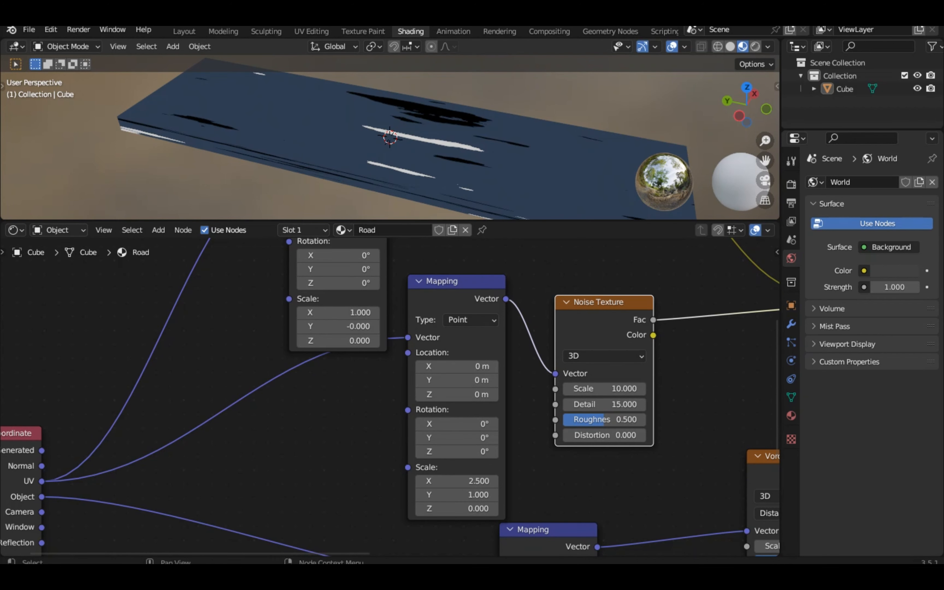
Connect the ColorRamp's Color to the Principled BSDF's Base Color and the BSDF output to the Material Output's Surface
middle_drag(457, 481, 243, 507)
click(640, 324)
middle_drag(640, 324, 307, 470)
click(484, 306)
middle_drag(484, 306, 364, 330)
drag(650, 360, 679, 315)
middle_drag(679, 315, 352, 174)
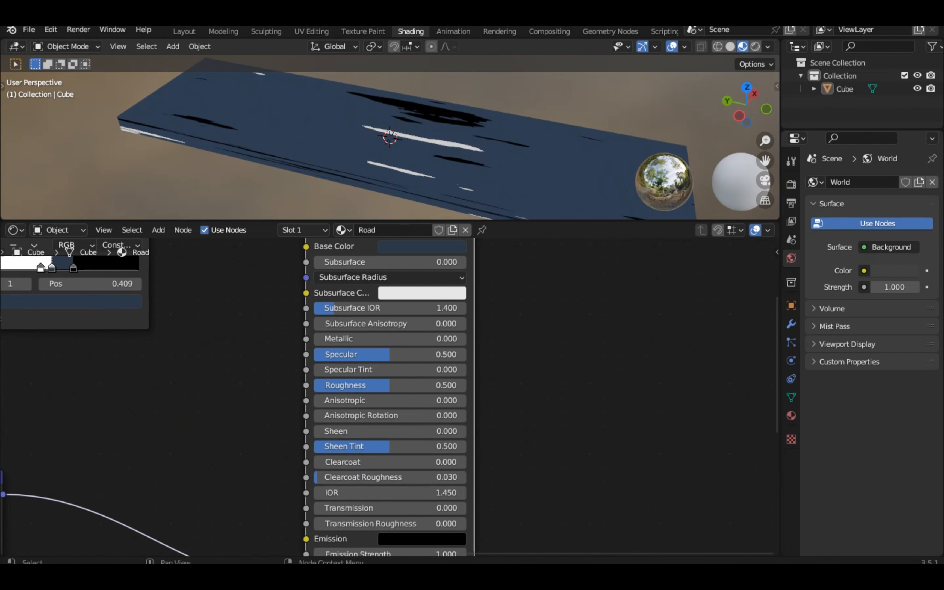
scroll(391, 395, down, 4)
middle_drag(390, 395, 391, 481)
drag(213, 342, 329, 372)
click(492, 352)
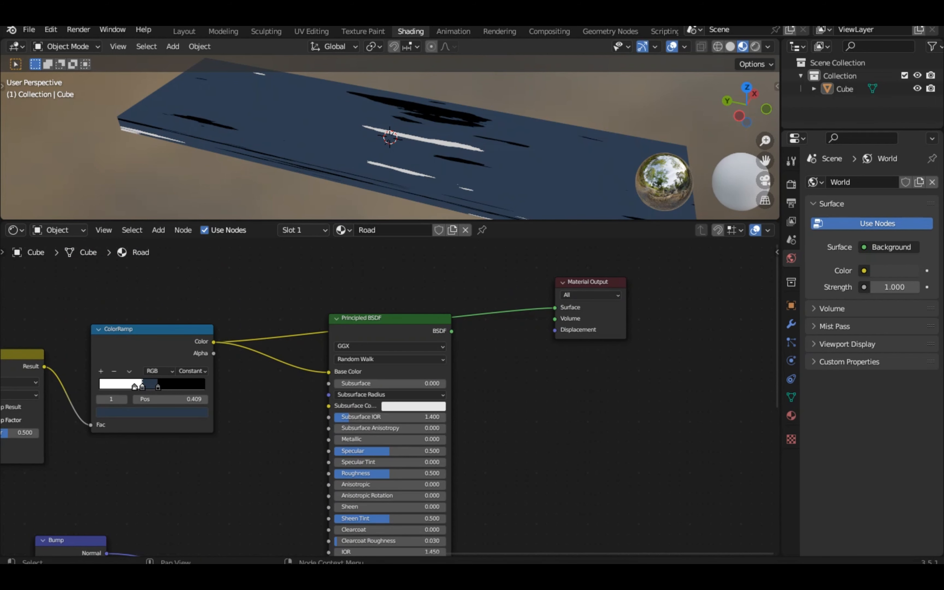
drag(555, 319, 555, 308)
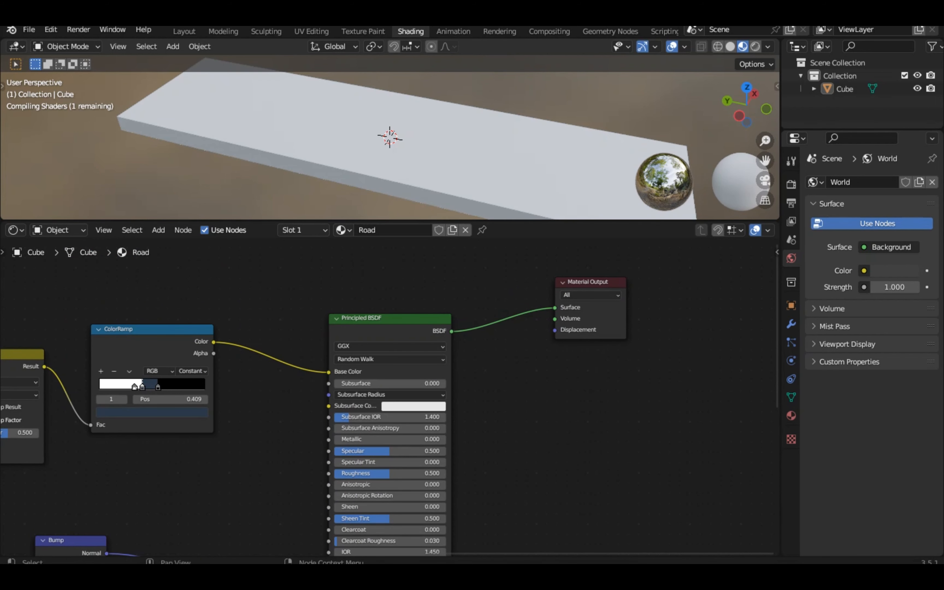
Inspect the shaded road surface up close and from different angles
drag(749, 106, 659, 97)
drag(765, 141, 747, 88)
scroll(390, 396, left, 6)
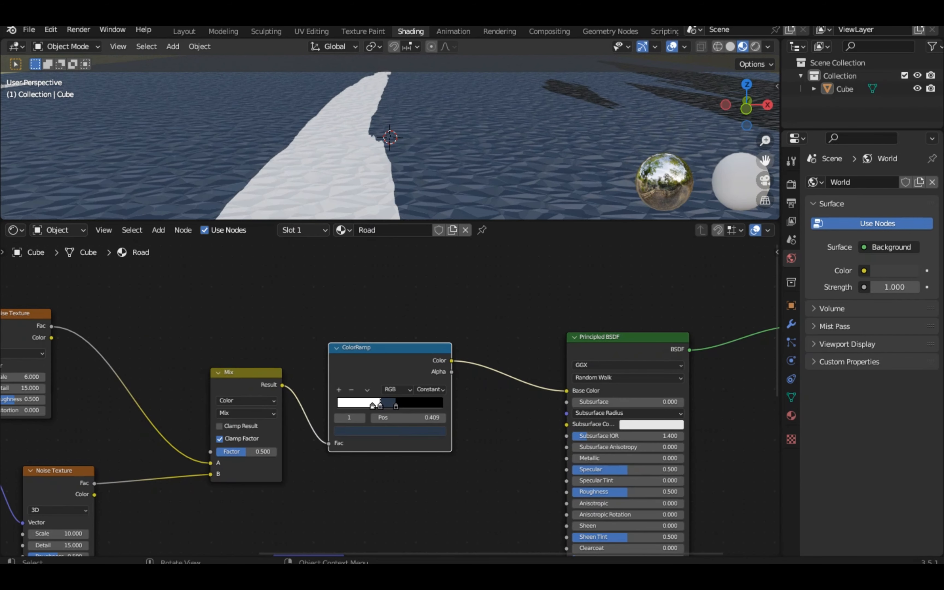
drag(765, 160, 765, 313)
drag(748, 104, 788, 73)
Collapse the first Mapping node and try the first Noise Texture's scale at 1 before returning it to 6
drag(453, 304, 35, 494)
key(KP_Decimal)
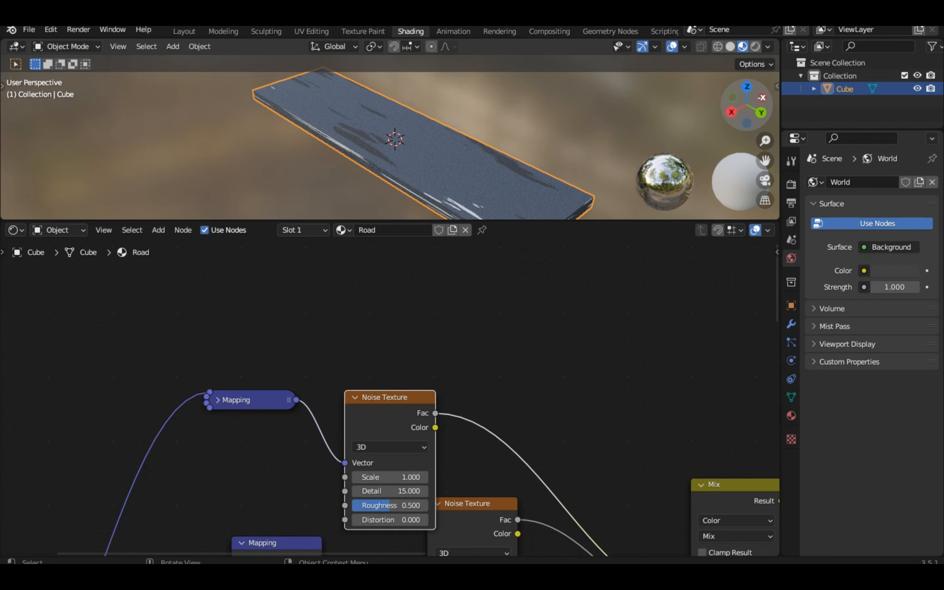
drag(747, 105, 746, 129)
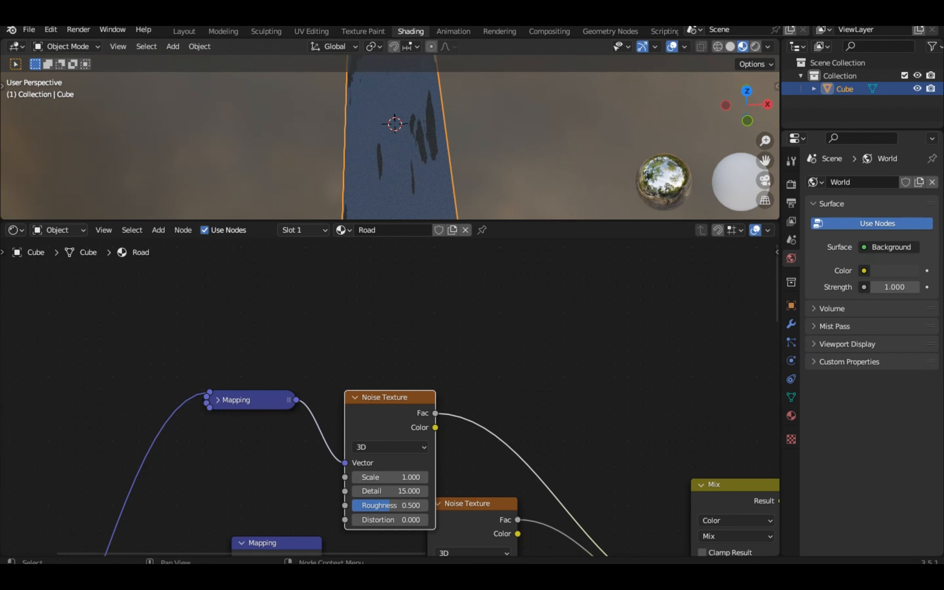
key(Return)
Stretch the road cube along the global Y axis and apply its scale
drag(776, 290, 776, 421)
click(277, 266)
key(s)
key(y)
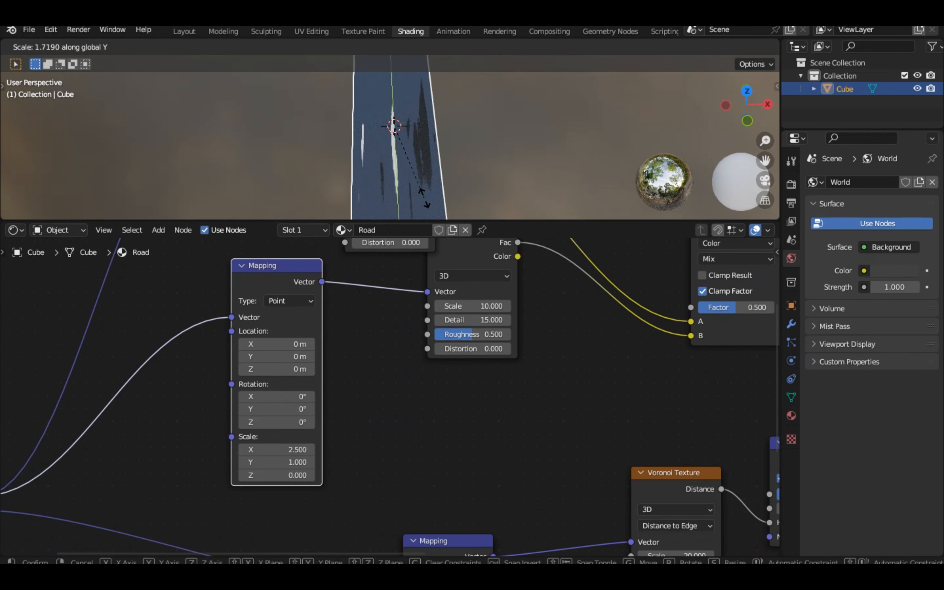
key(Return)
key(ctrl+a)
key(Return)
Set the X scale of the second noise's Mapping node to 3
mouse_move(393, 119)
middle_down()
mouse_move(390, 101)
mouse_move(402, 118)
middle_up()
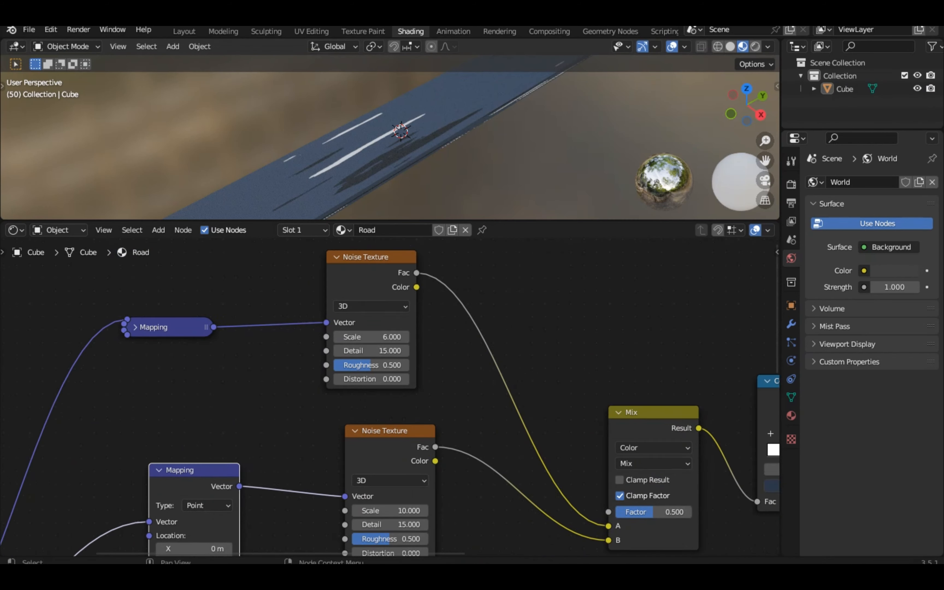
key(KP_Decimal)
click(582, 254)
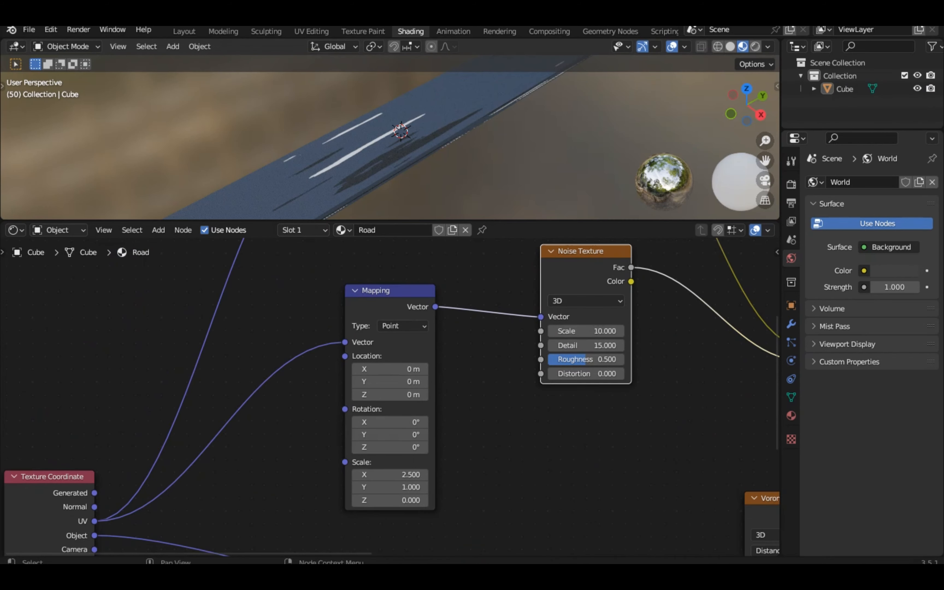
key(KP_Decimal)
drag(776, 351, 776, 393)
drag(194, 453, 269, 453)
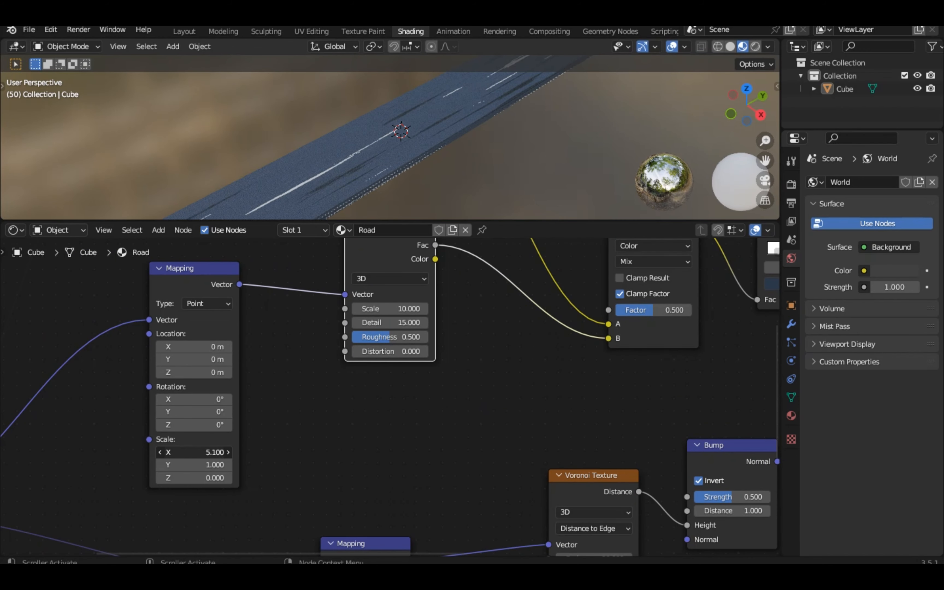
key(Return)
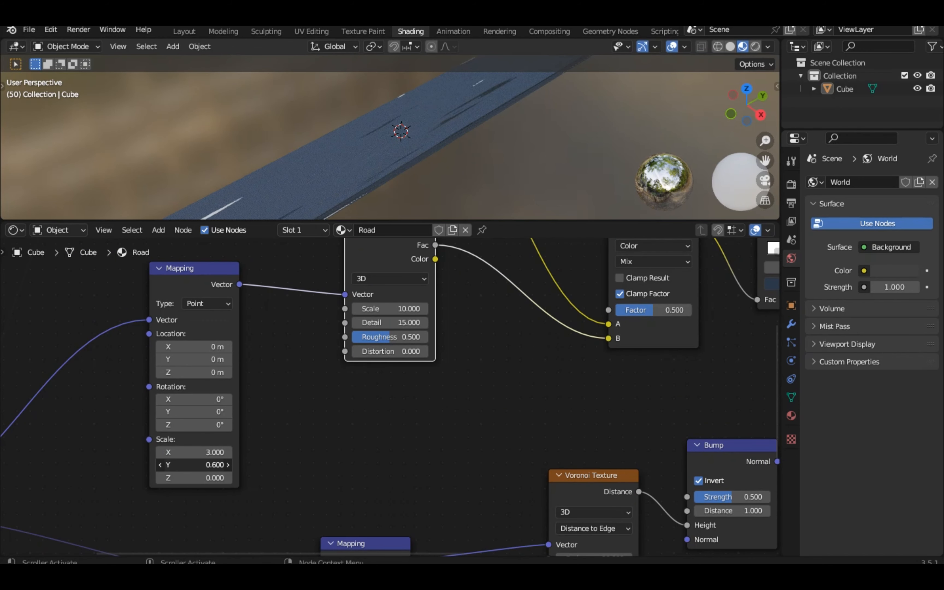
Try other Y scale values on the second noise's Mapping node and set it back to 1
click(194, 440)
drag(194, 453, 242, 453)
key(Escape)
drag(267, 149, 329, 210)
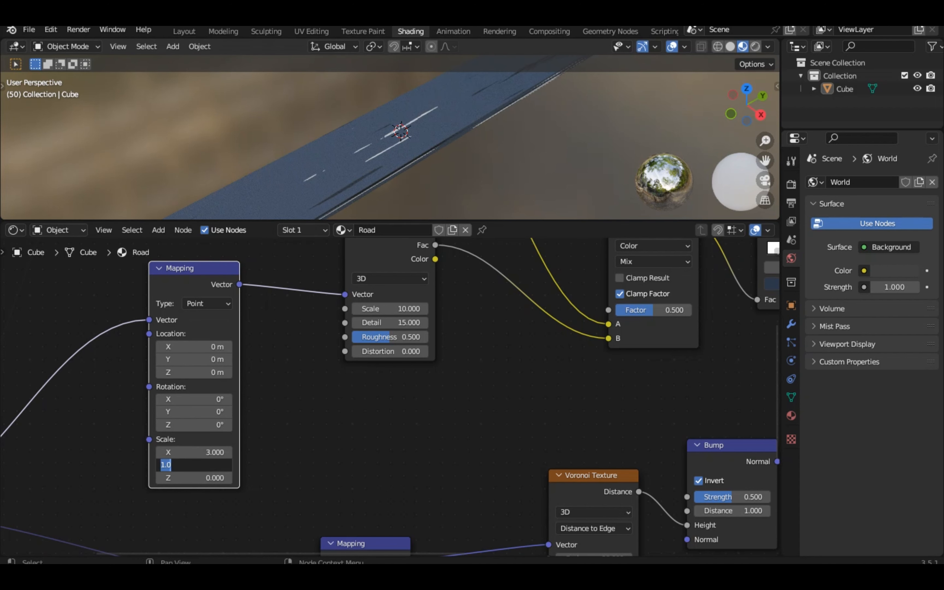
key(Return)
click(194, 465)
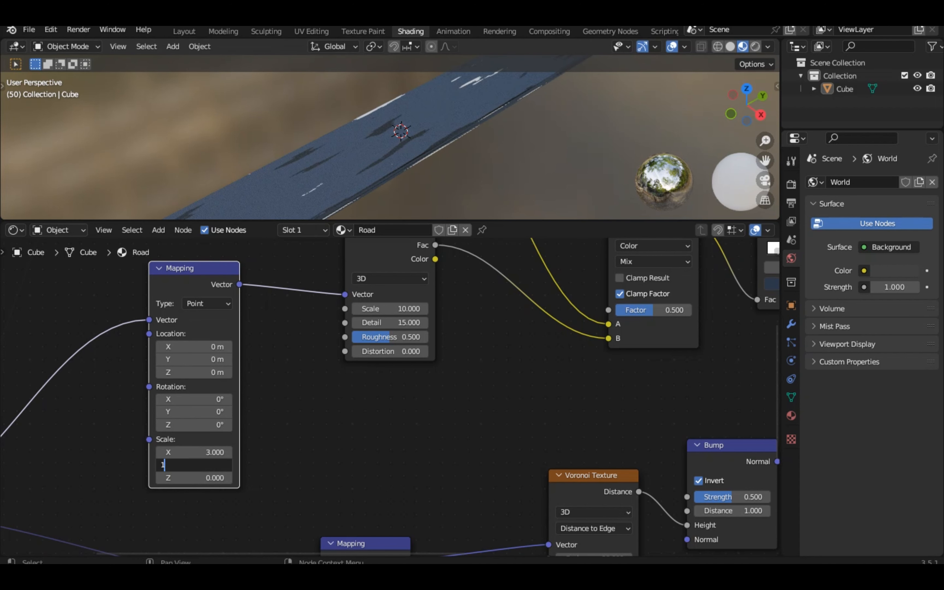
key(Return)
Add a Value node linked to the second Mapping's Location, place it below the Texture Coordinate node, and select both
drag(747, 111, 642, 92)
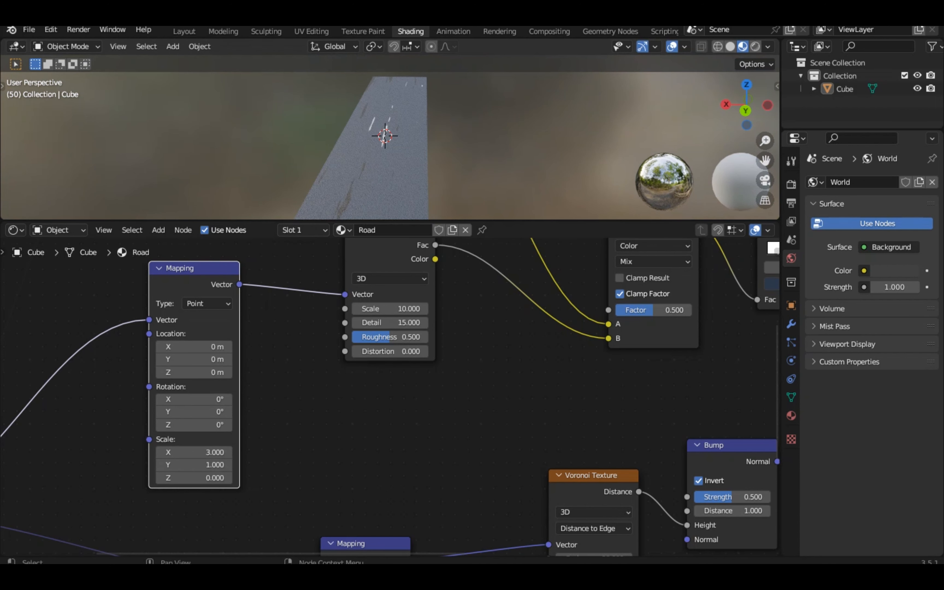
scroll(390, 394, down, 1)
middle_drag(211, 374, 390, 395)
drag(348, 359, 112, 493)
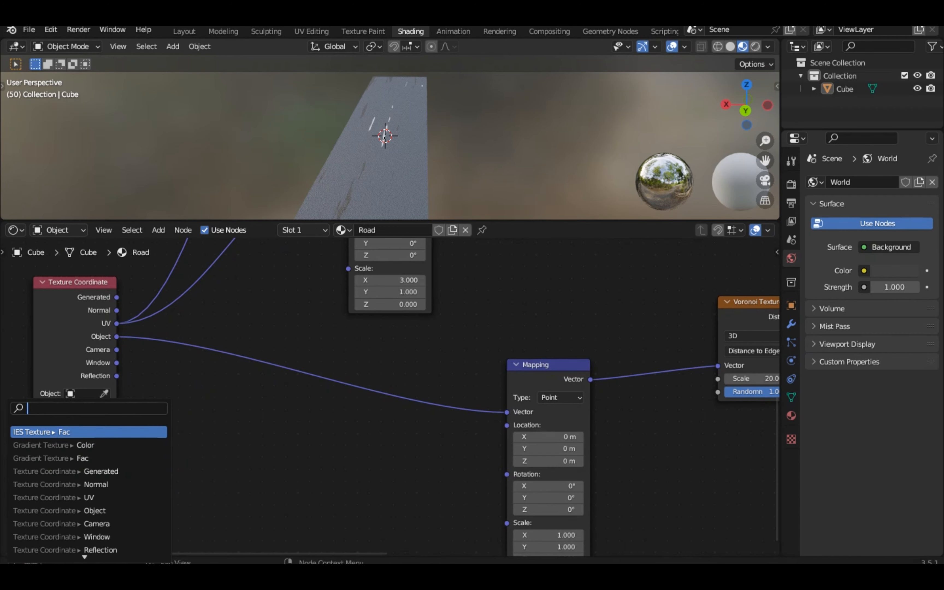
text(value)
key(Return)
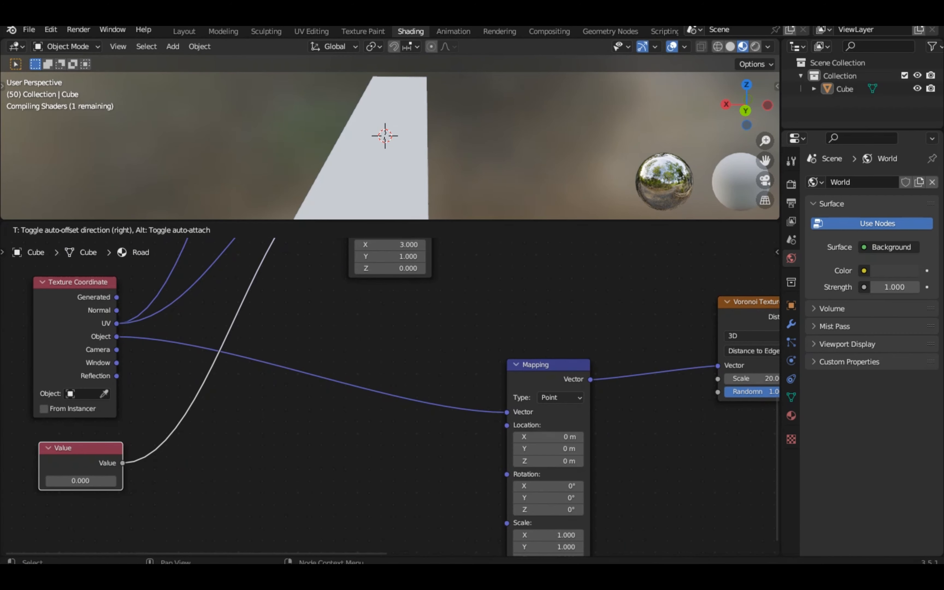
click(103, 538)
key(Return)
drag(160, 531, 98, 402)
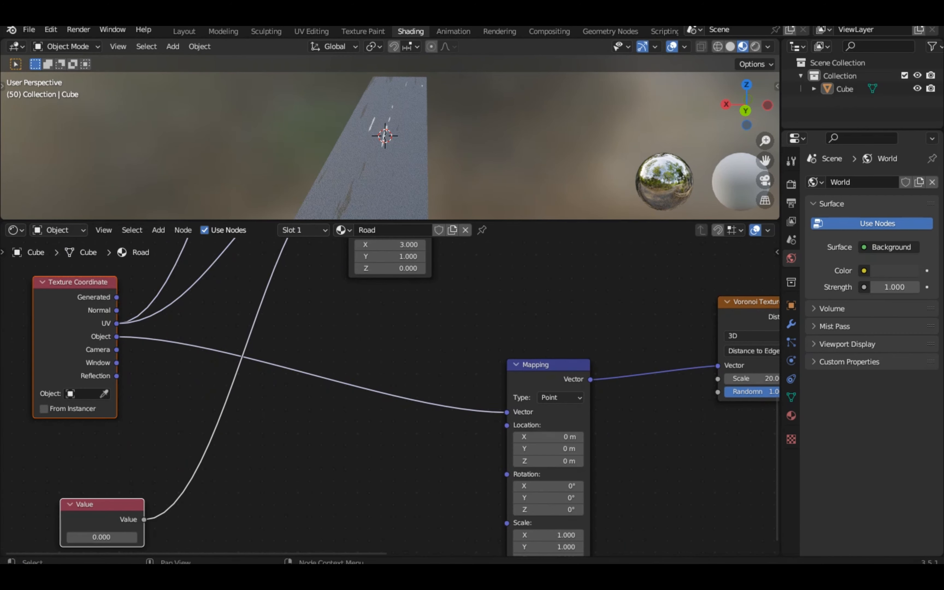
Replace the Value node's number with a driver expression tied to the animation frame
middle_drag(106, 449, 386, 449)
scroll(304, 465, up, 3)
drag(776, 484, 776, 527)
scroll(390, 394, up, 1)
click(408, 440)
key(BackSpace)
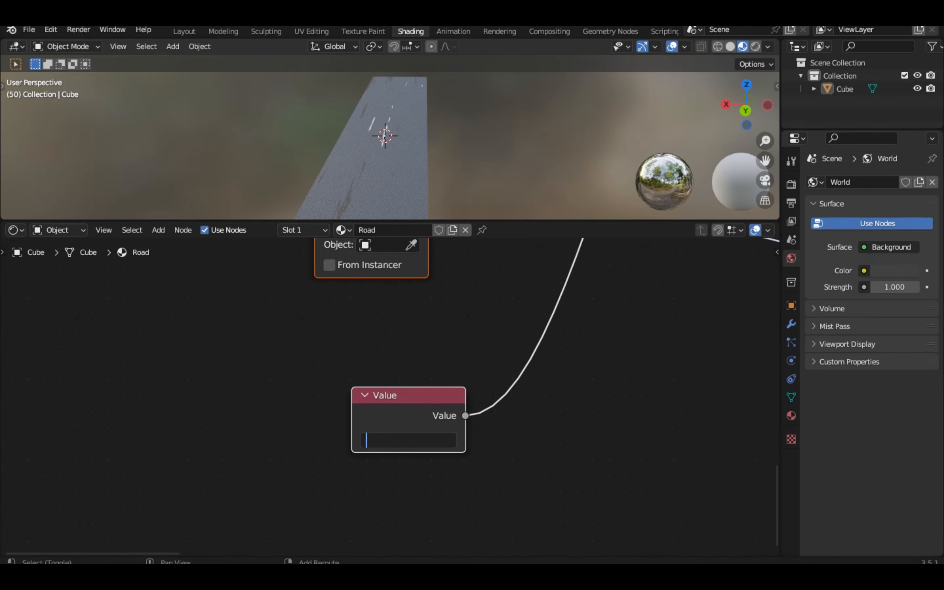
key(Return)
Play the animation and preview the moving road streaks in Material Preview shading
key(space)
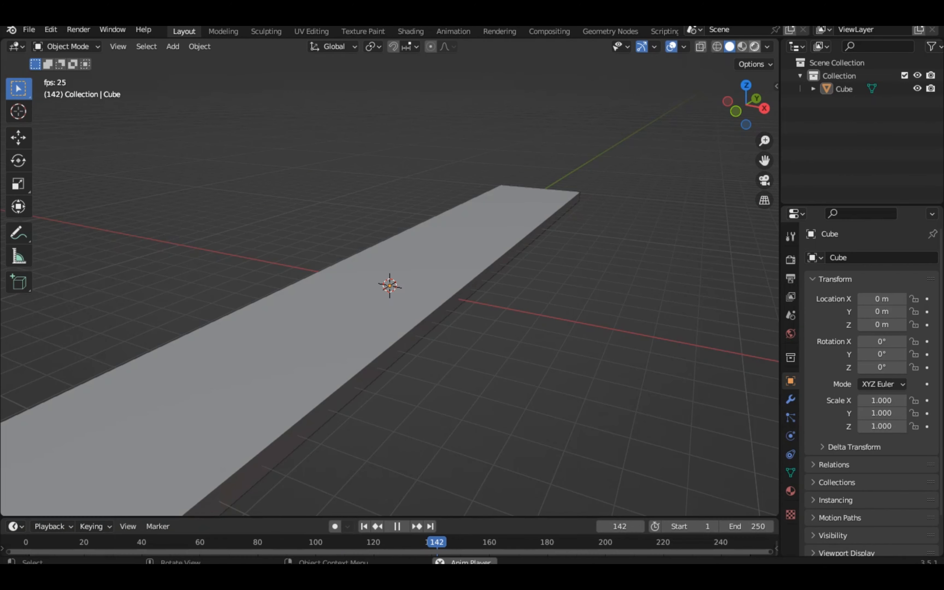
click(742, 46)
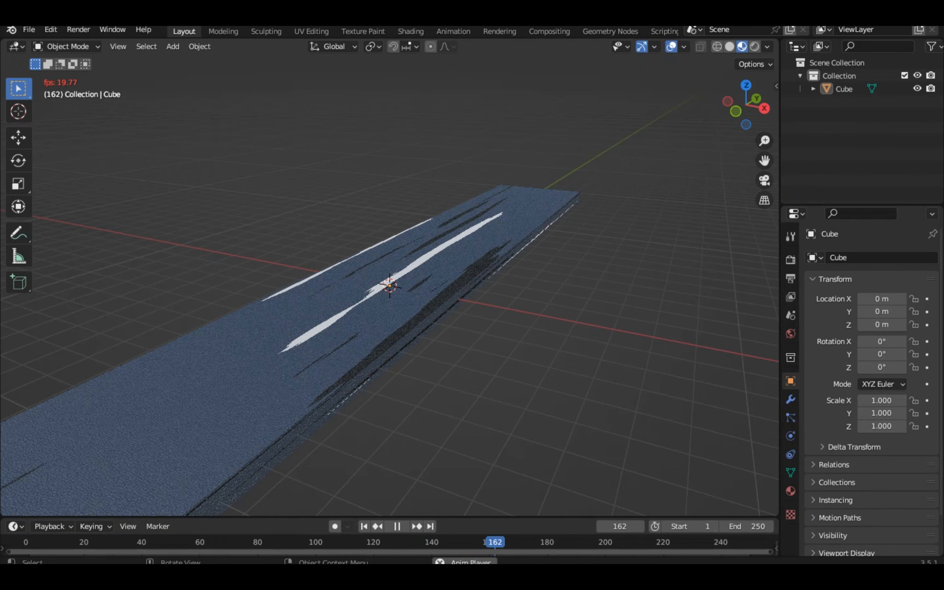
mouse_move(746, 105)
mouse_down()
mouse_move(805, 135)
mouse_move(739, 150)
mouse_move(799, 119)
mouse_up()
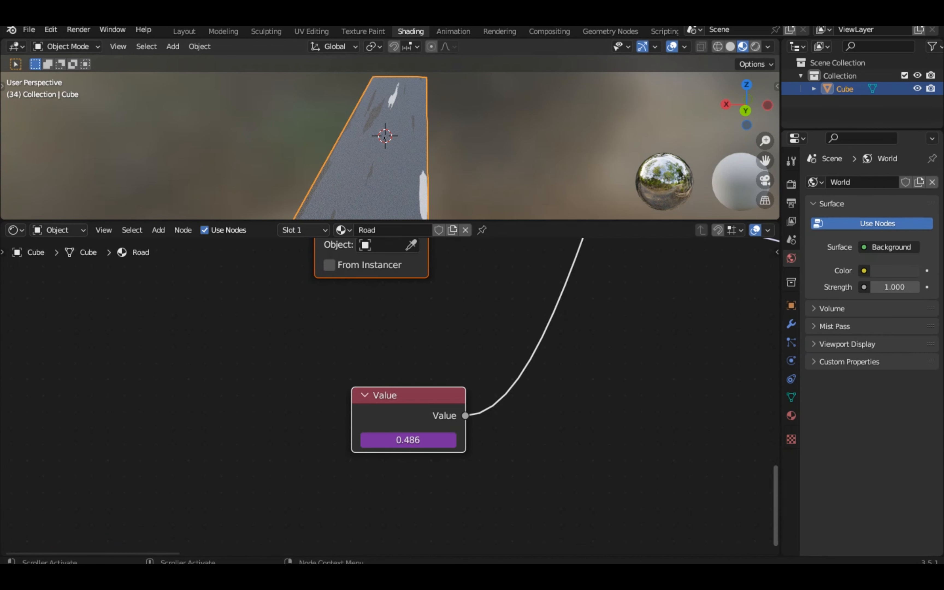
Set the road material's Principled BSDF Roughness to 1
drag(776, 506, 776, 416)
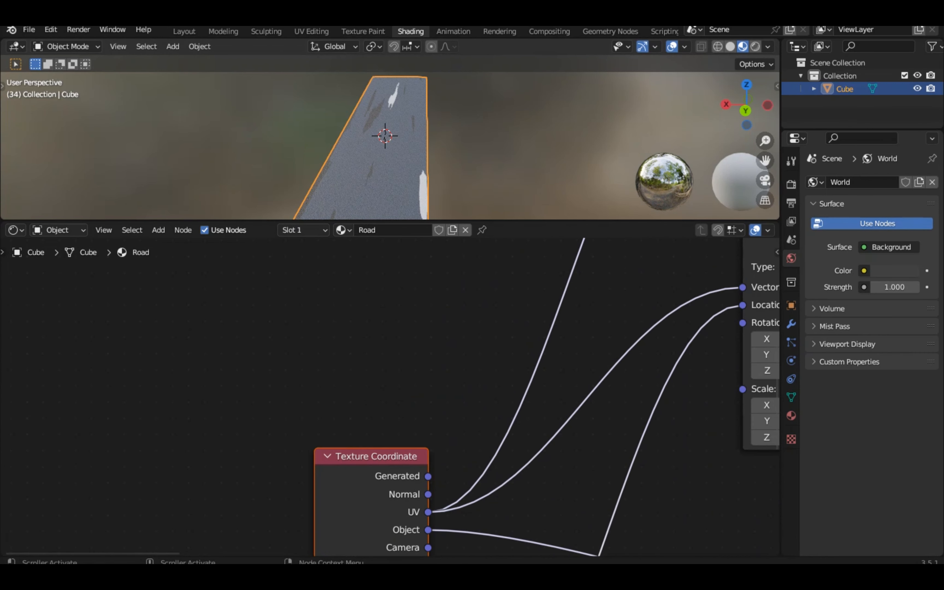
key(Home)
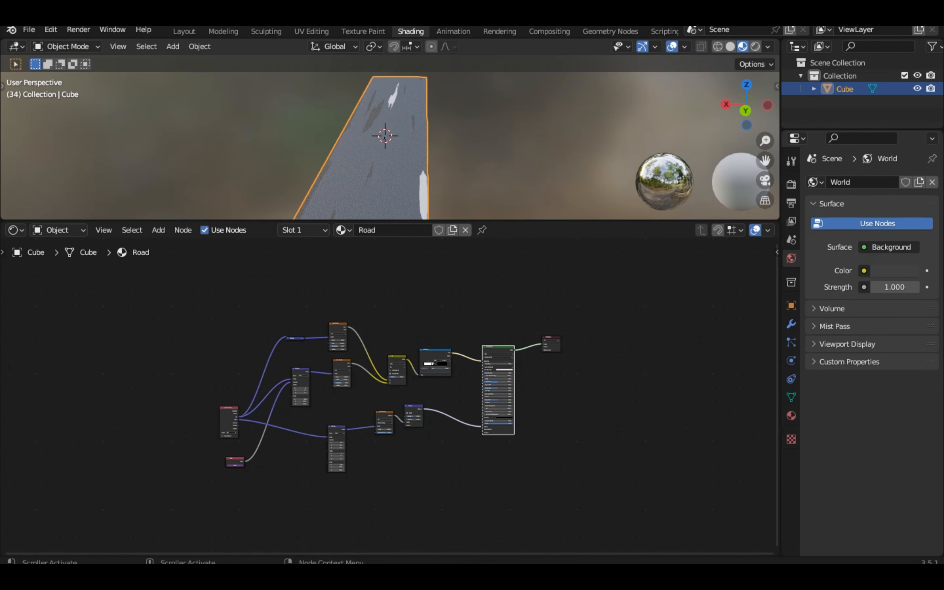
scroll(526, 398, up, 8)
drag(441, 344, 460, 344)
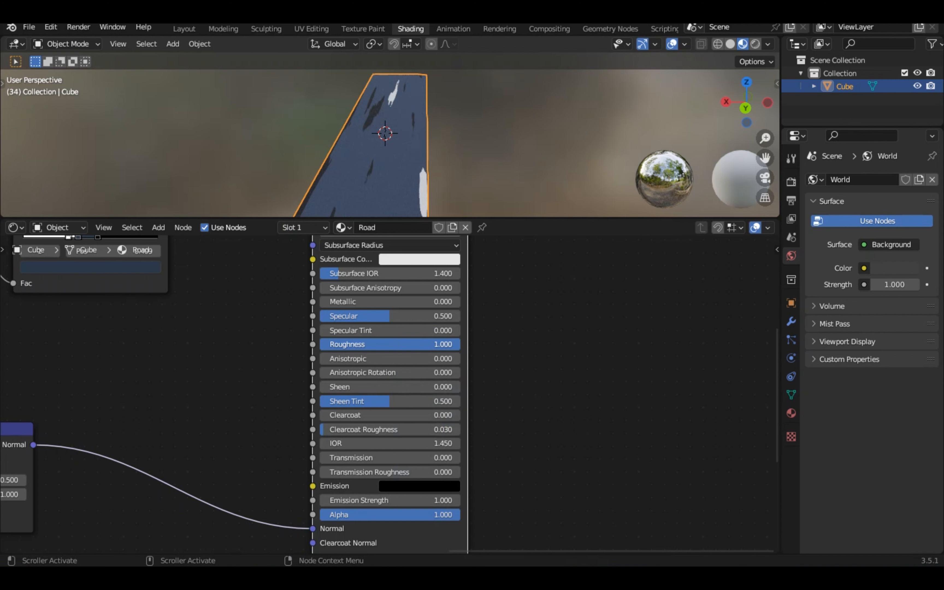
Examine the road material's Principled BSDF, ColorRamp, Mix and Noise Texture node settings
scroll(391, 394, up, 5)
scroll(390, 394, left, 12)
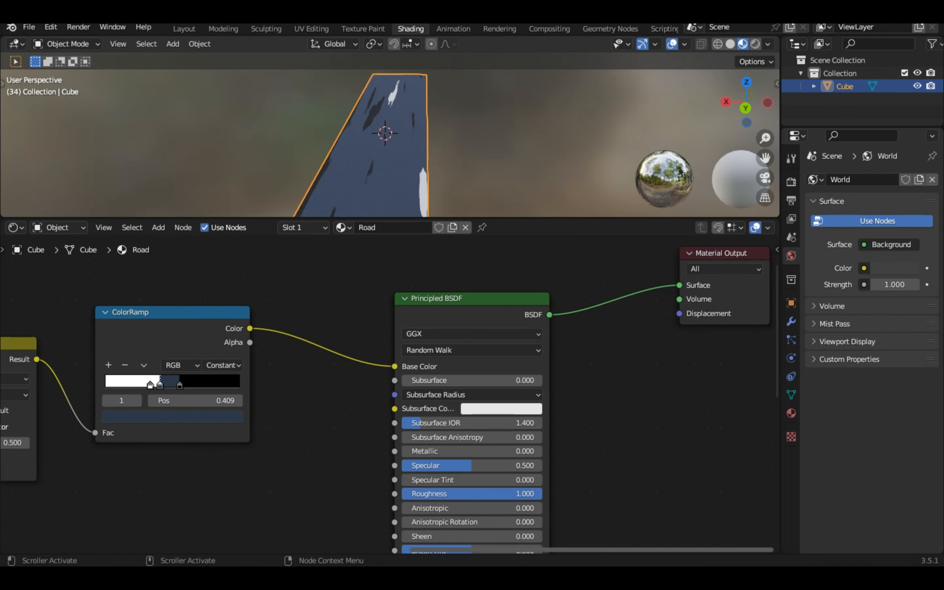
scroll(390, 394, up, 1)
scroll(390, 395, left, 8)
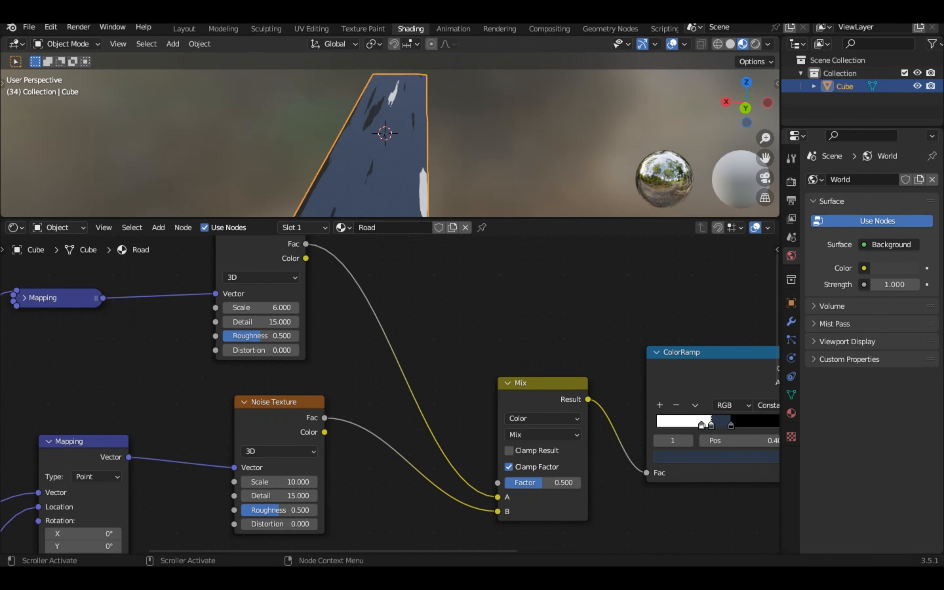
scroll(390, 394, down, 3)
scroll(390, 394, left, 16)
scroll(390, 394, down, 4)
Expand the first noise's collapsed Mapping node and move it away from the noise, above the second Mapping node
click(380, 308)
scroll(381, 312, up, 8)
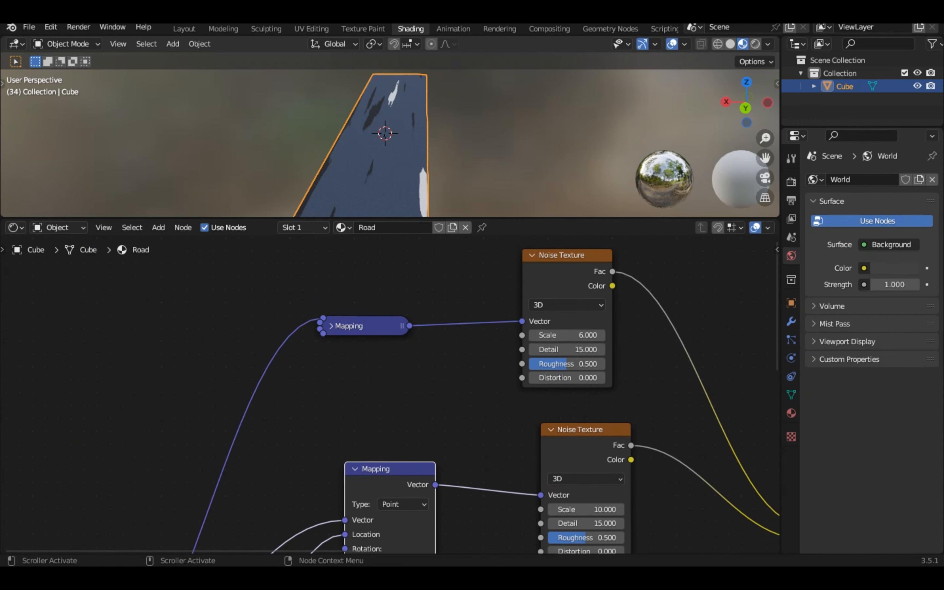
click(331, 325)
drag(364, 326, 260, 238)
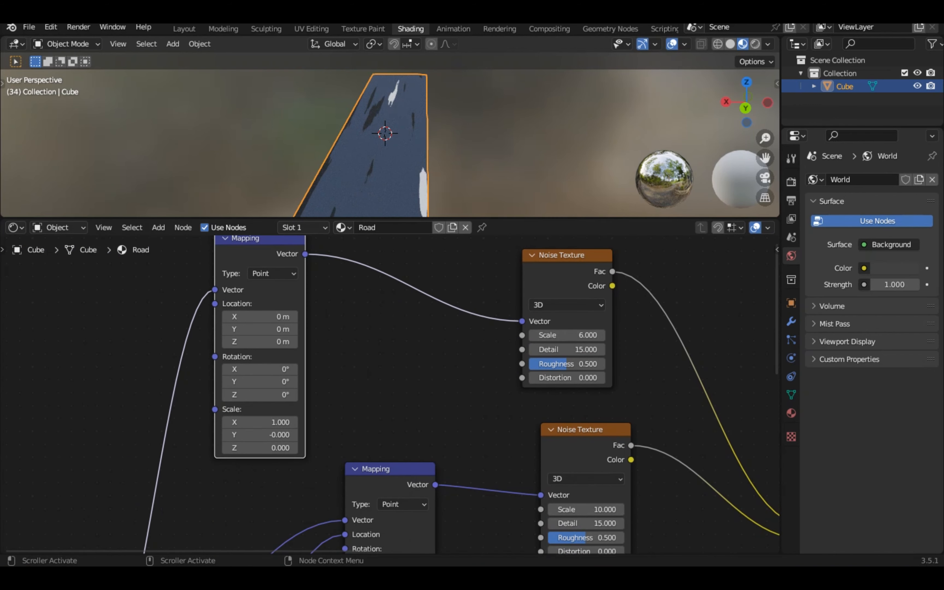
Review the second Mapping, Texture Coordinate, third Mapping, Voronoi Texture and Bump nodes and their links
scroll(390, 394, down, 7)
scroll(390, 395, down, 9)
scroll(390, 394, up, 3)
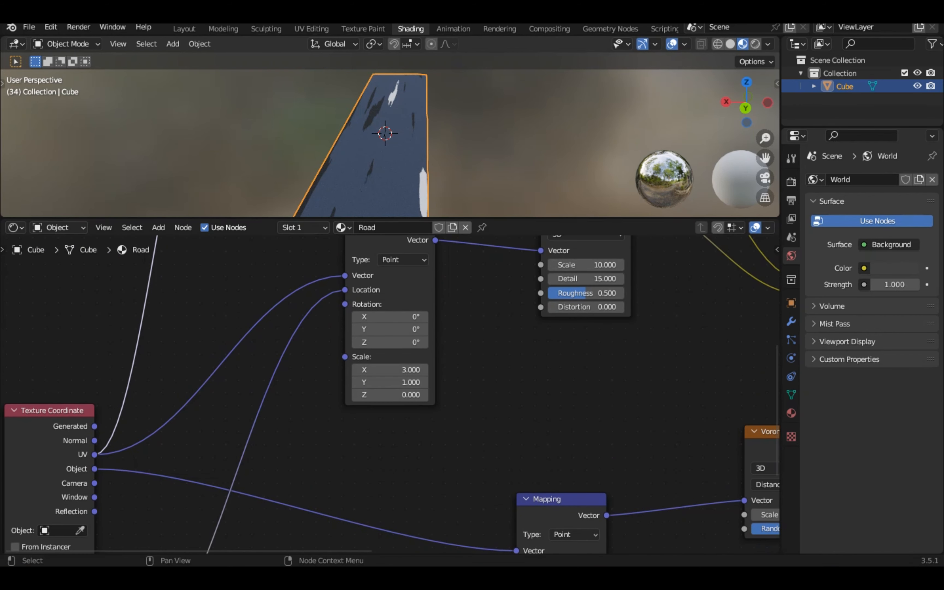
scroll(390, 394, down, 8)
click(50, 305)
key(KP_Decimal)
scroll(390, 394, up, 6)
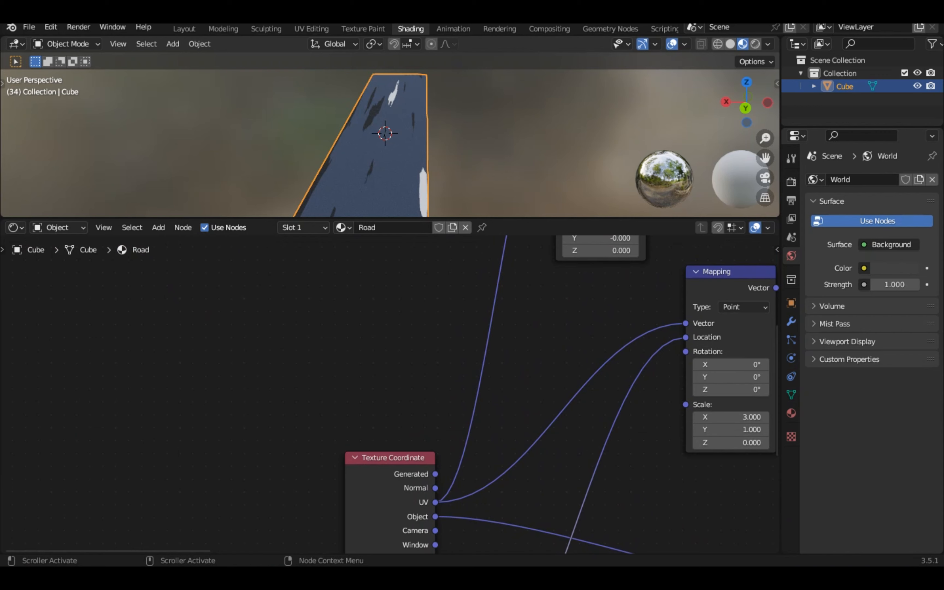
scroll(390, 394, down, 8)
scroll(391, 394, right, 20)
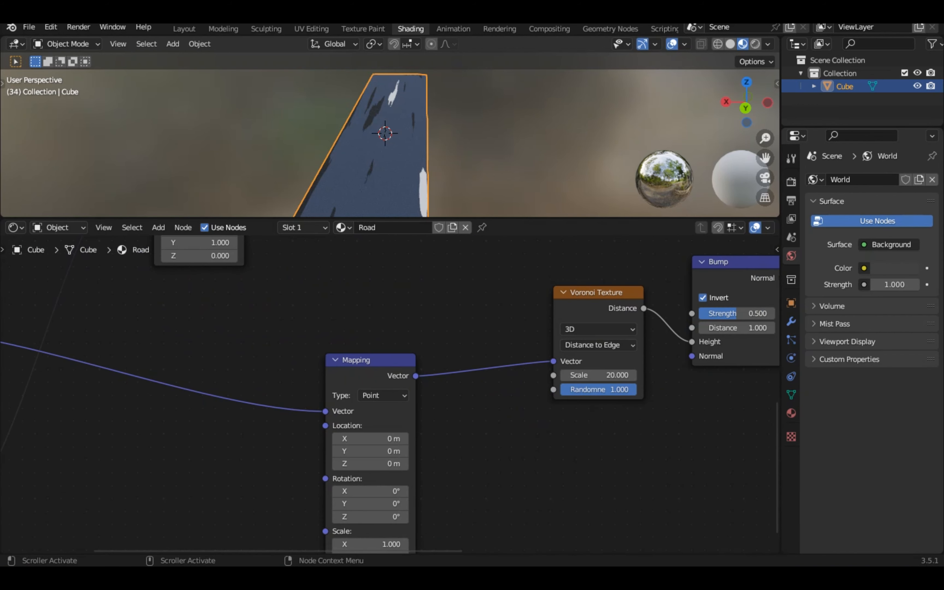
scroll(390, 394, up, 2)
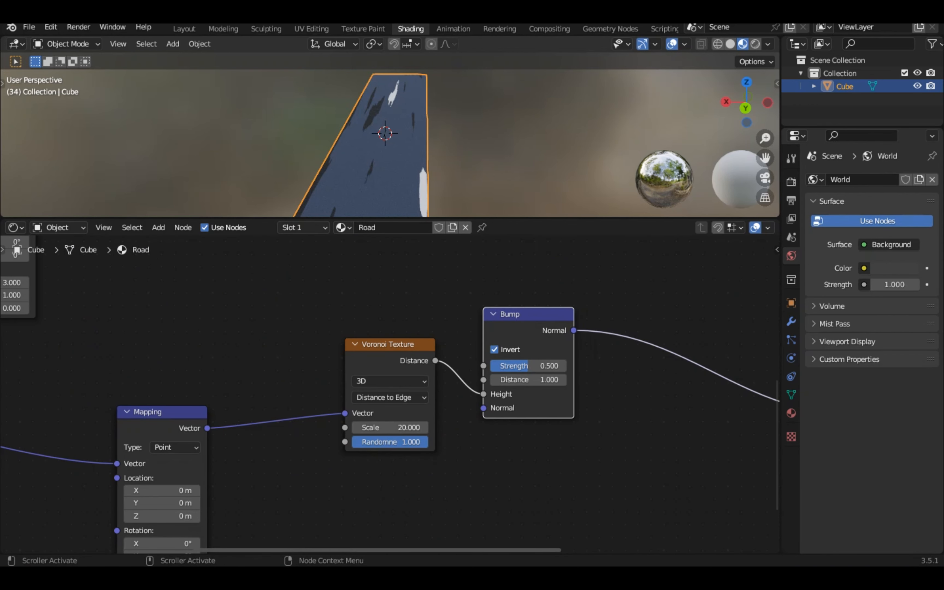
scroll(390, 394, right, 20)
scroll(390, 394, up, 6)
Link the ColorRamp's Color output to the Principled BSDF's Emission input
key(space)
key(space)
scroll(390, 394, left, 12)
scroll(390, 394, up, 5)
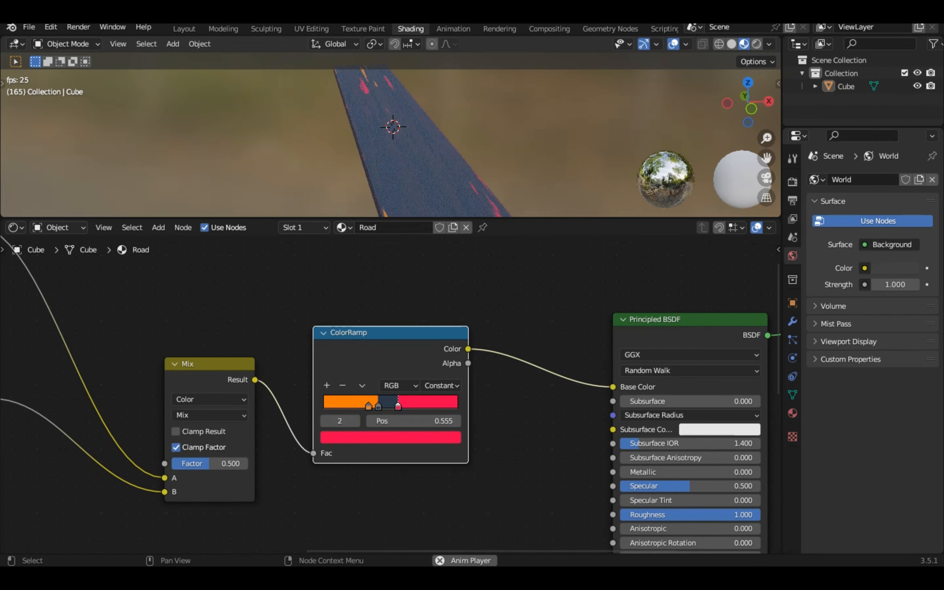
drag(468, 349, 613, 505)
Switch the viewport to Rendered shading and enable Bloom in the Eevee render settings
key(space)
key(z)
key(8)
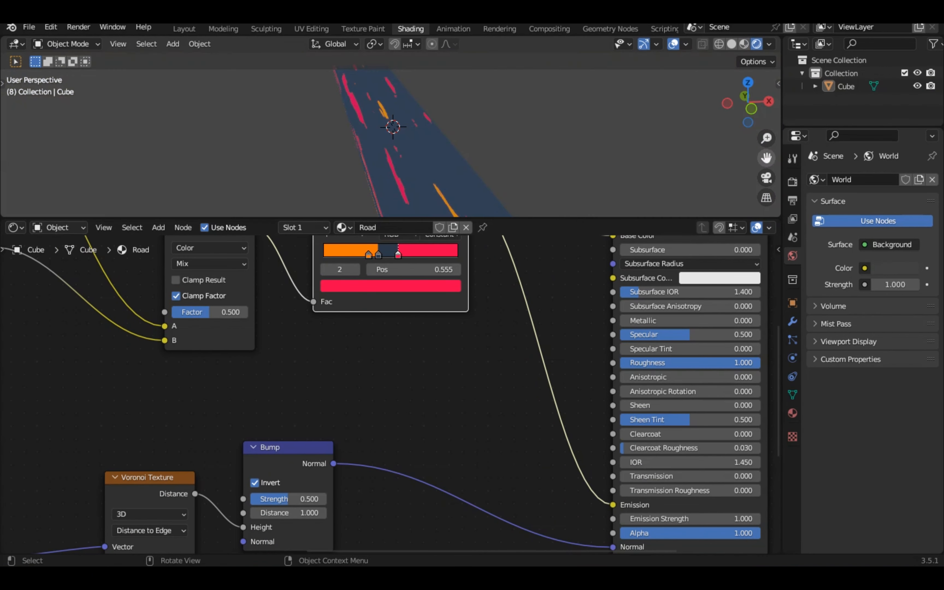
click(793, 182)
Play the animation and look at the glowing road from the side
key(space)
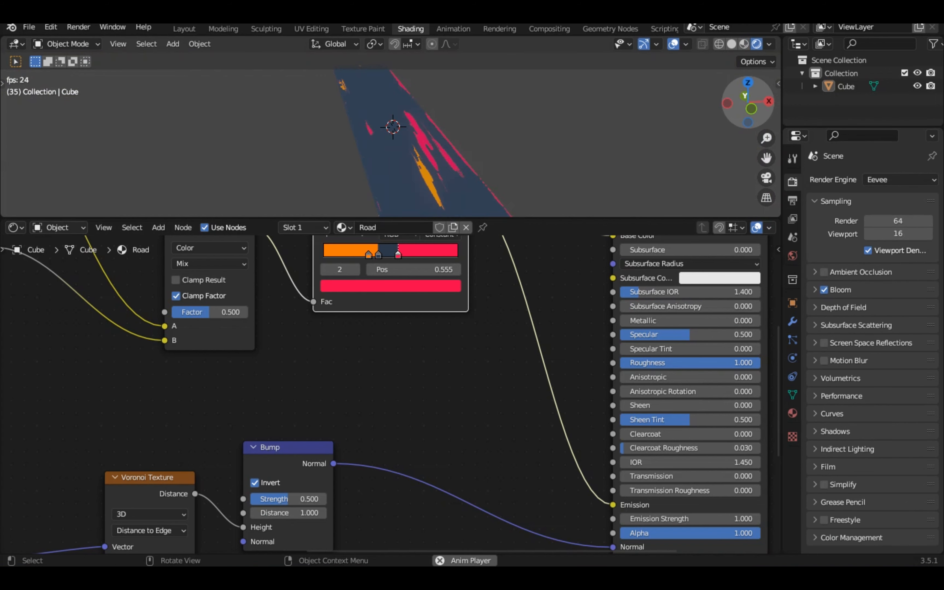
drag(748, 102, 774, 96)
key(space)
key(a)
key(Tab)
drag(766, 157, 817, 158)
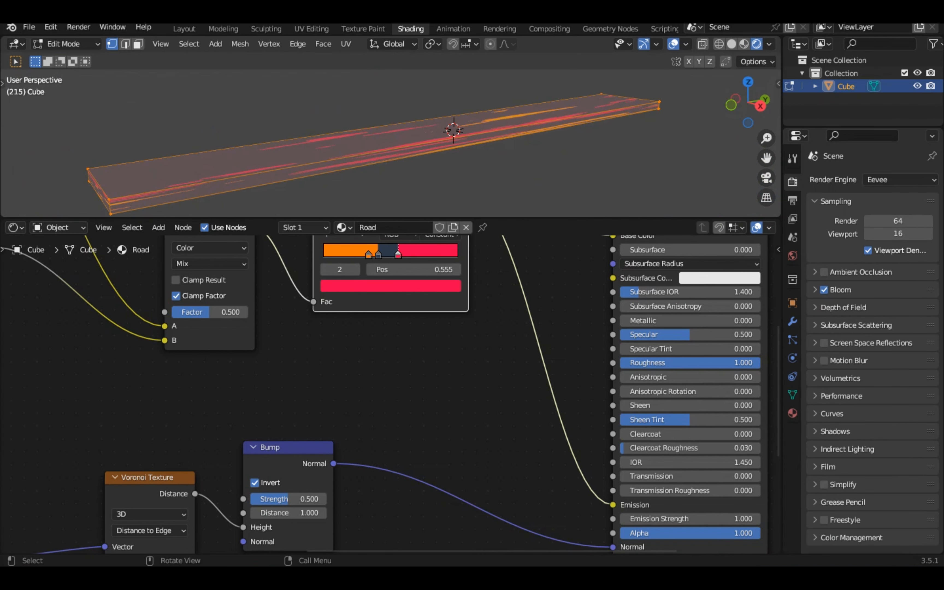
key(alt+a)
key(Tab)
Thicken the road cube by moving its bottom face down along the global Z axis in Edit Mode
key(KP_3)
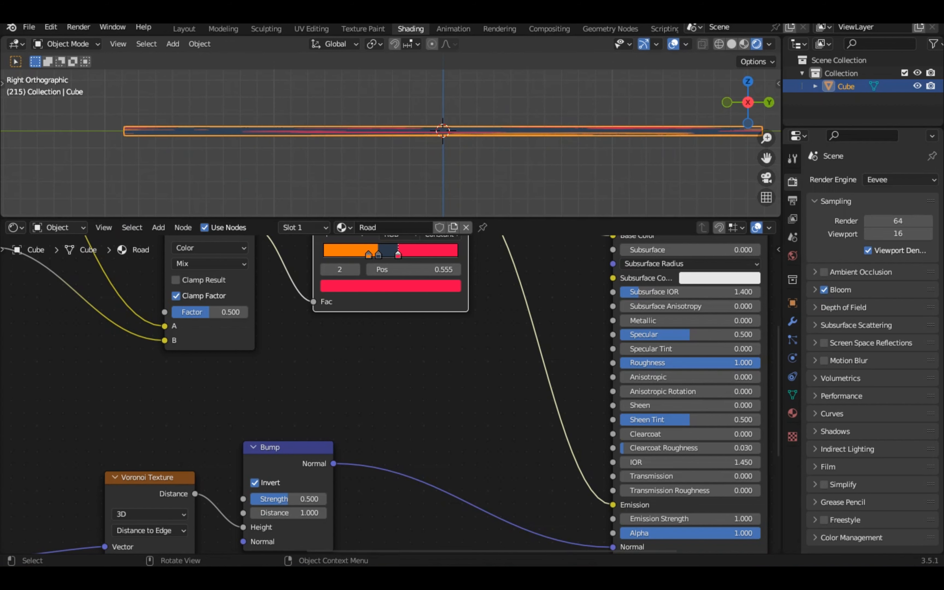
key(Tab)
key(3)
mouse_move(748, 102)
mouse_down()
mouse_move(755, 88)
mouse_move(747, 113)
mouse_up()
key(g)
key(z)
click(748, 117)
Add a horizontal loop cut around the cube and slide it close to the top surface, factor about -0.81
key(ctrl+r)
click(67, 148)
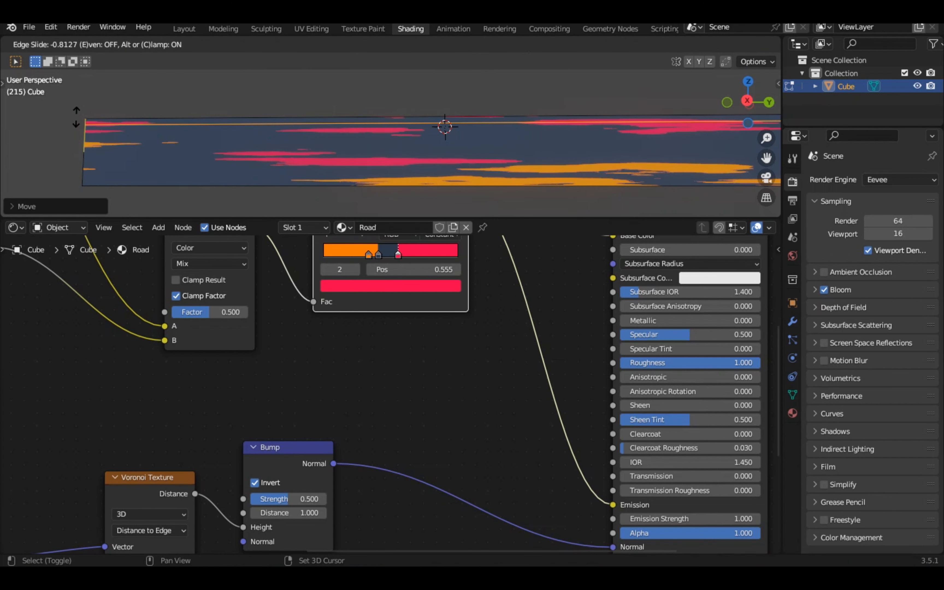
click(76, 117)
Select the side faces below the cut and the bottom face, and add a second material slot with a new material
key(3)
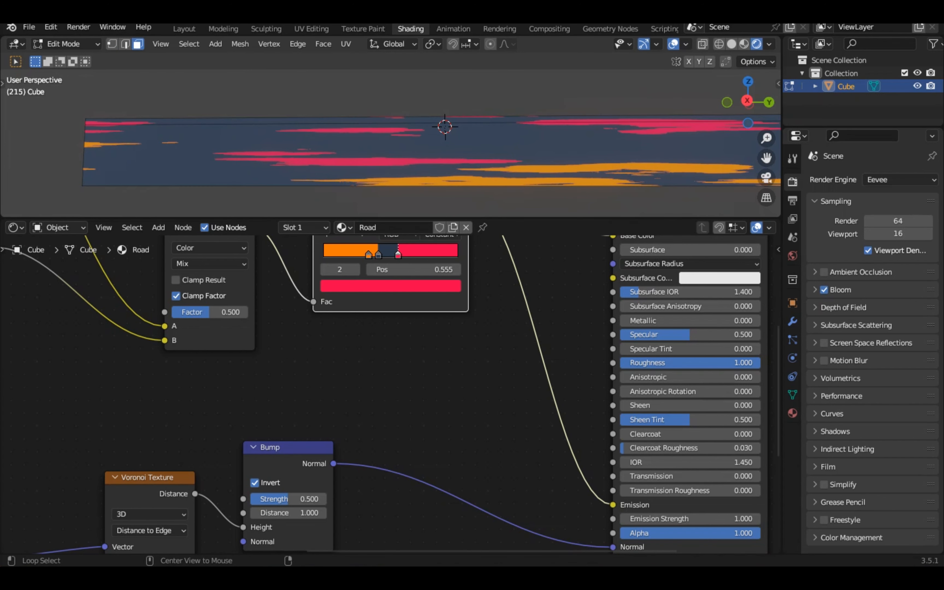
alt+click(84, 155)
middle_drag(273, 156, 406, 133)
shift+click(472, 165)
click(304, 228)
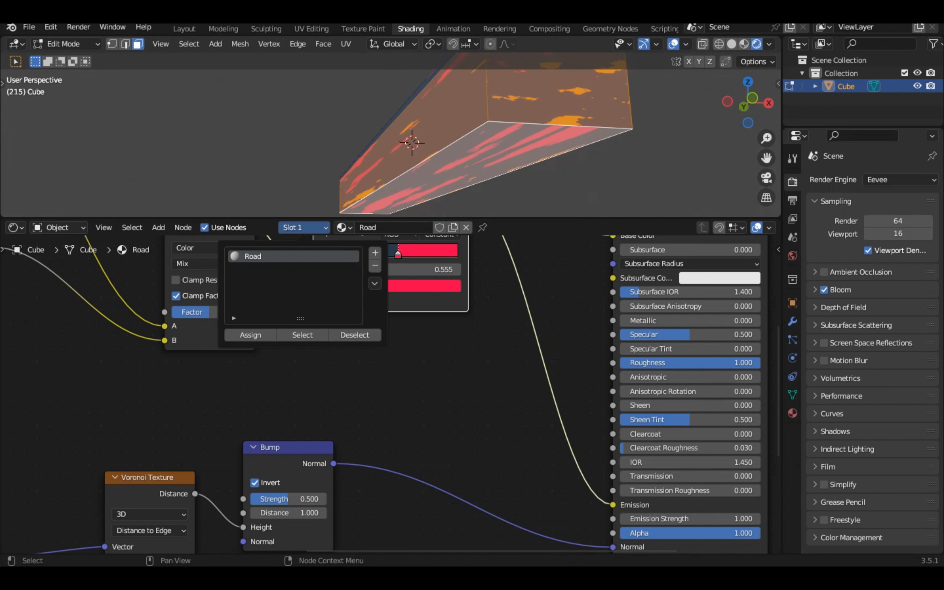
click(375, 252)
click(419, 227)
Set the new material's Base Color to dark blue (hue 0.598, saturation 0.664, value 0.032) and assign it to the selected faces
middle_drag(542, 277, 543, 381)
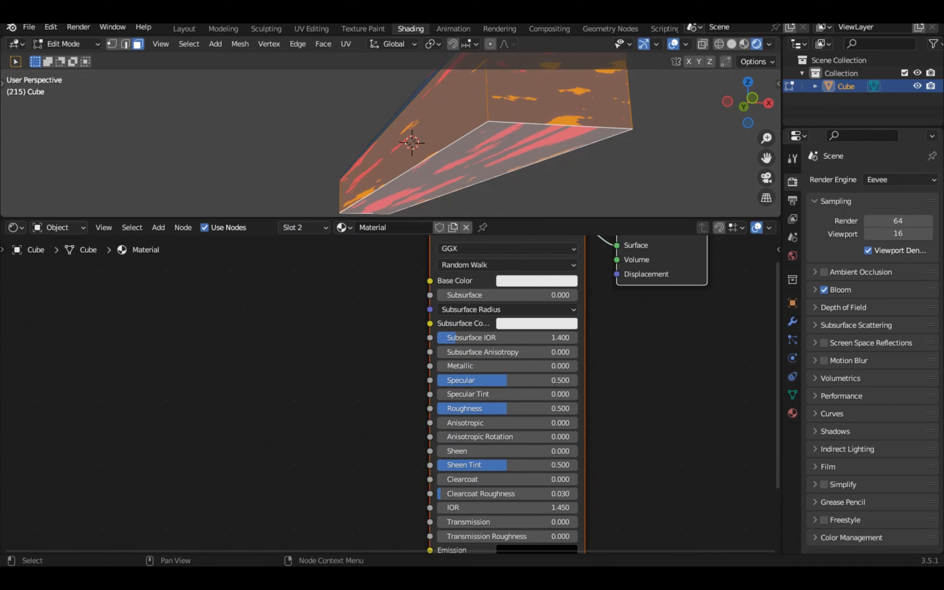
click(536, 280)
click(607, 170)
click(304, 228)
click(248, 335)
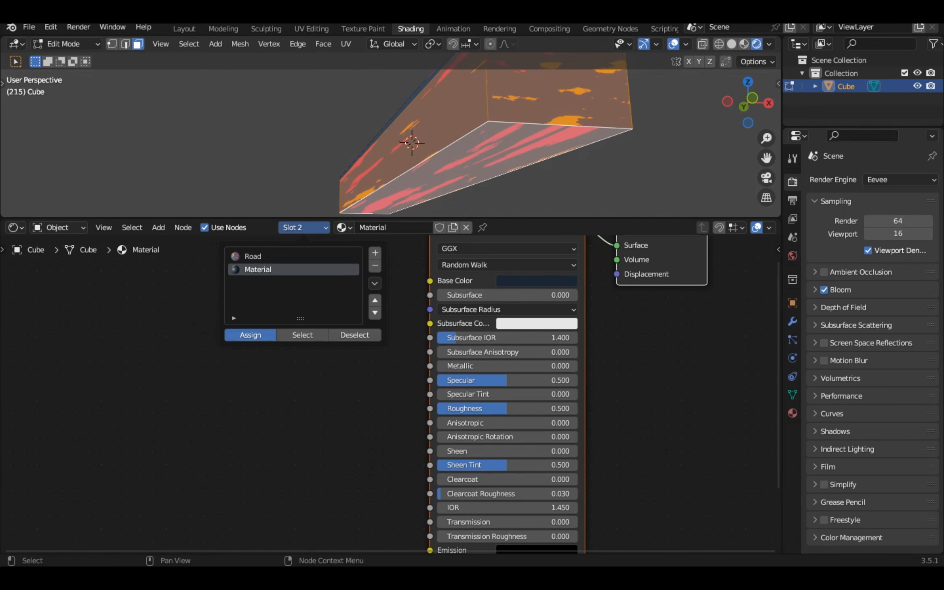
Return to Object Mode and brighten the side material's Base Color to a lighter blue
middle_drag(429, 117, 371, 149)
key(Tab)
key(alt+a)
key(space)
key(space)
key(a)
click(537, 280)
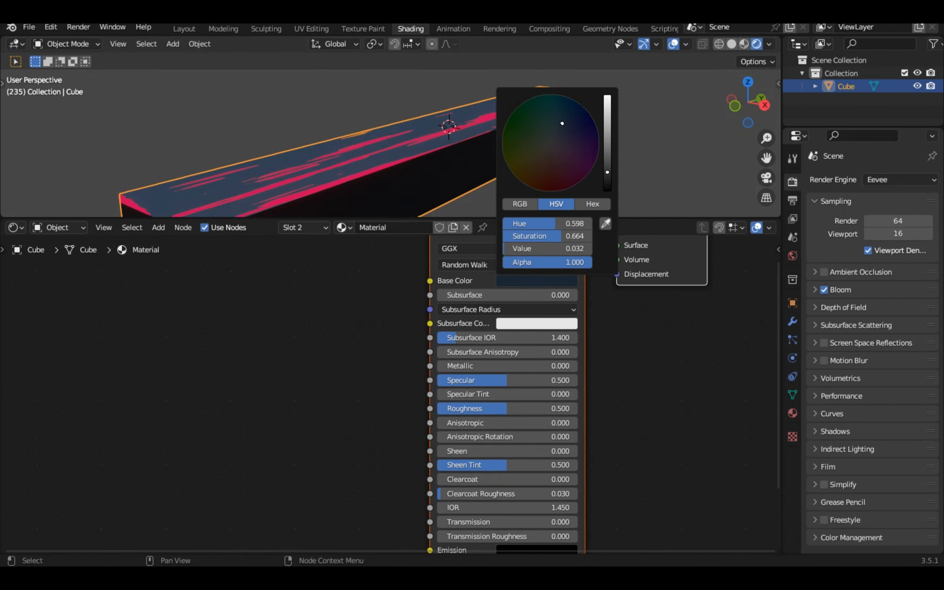
drag(608, 170, 608, 98)
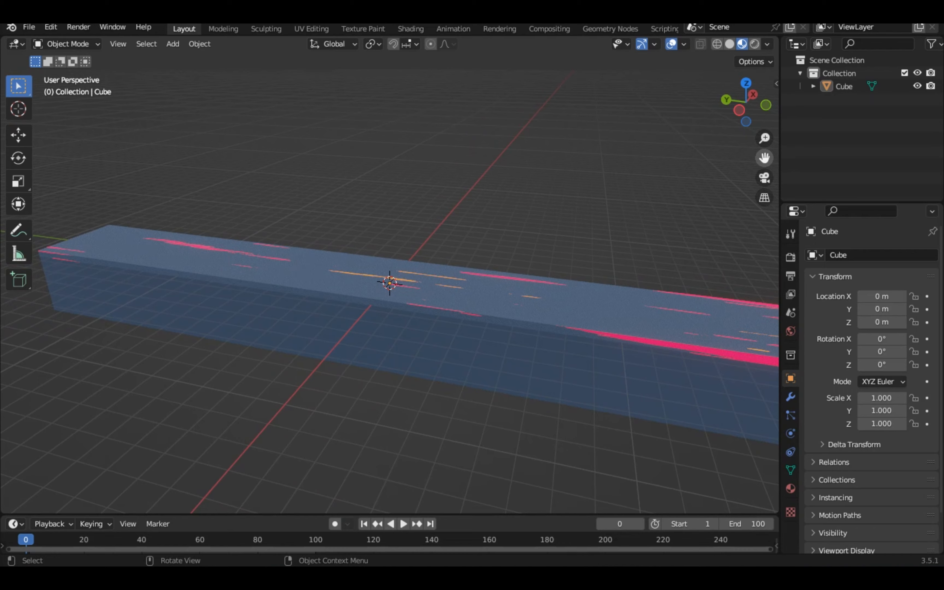
Add a NURBS path, raise it along Z above the road and rotate it 90° to run along the road
scroll(755, 121, down, 1)
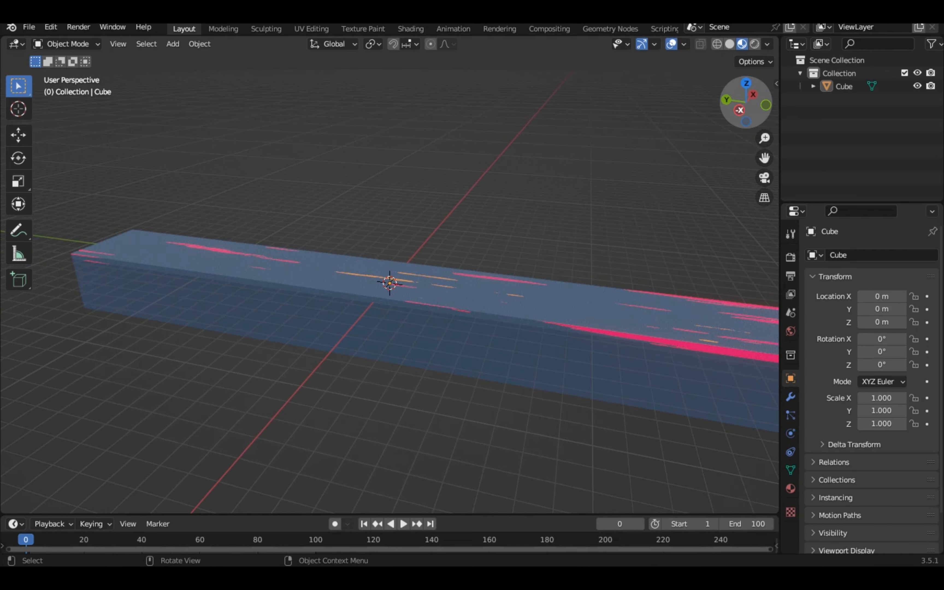
drag(746, 102, 775, 102)
key(shift+a)
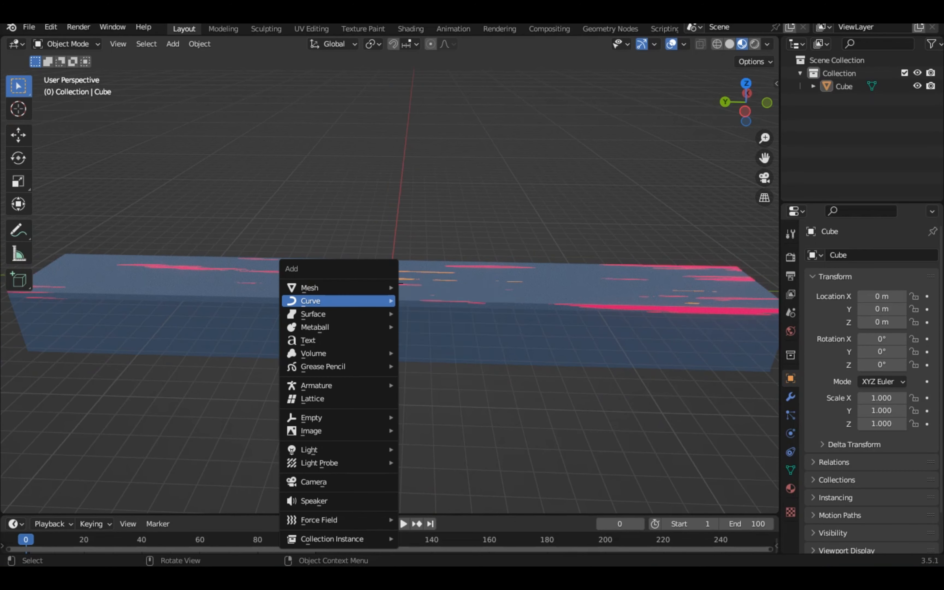
mouse_move(343, 300)
click(426, 358)
text(gz)
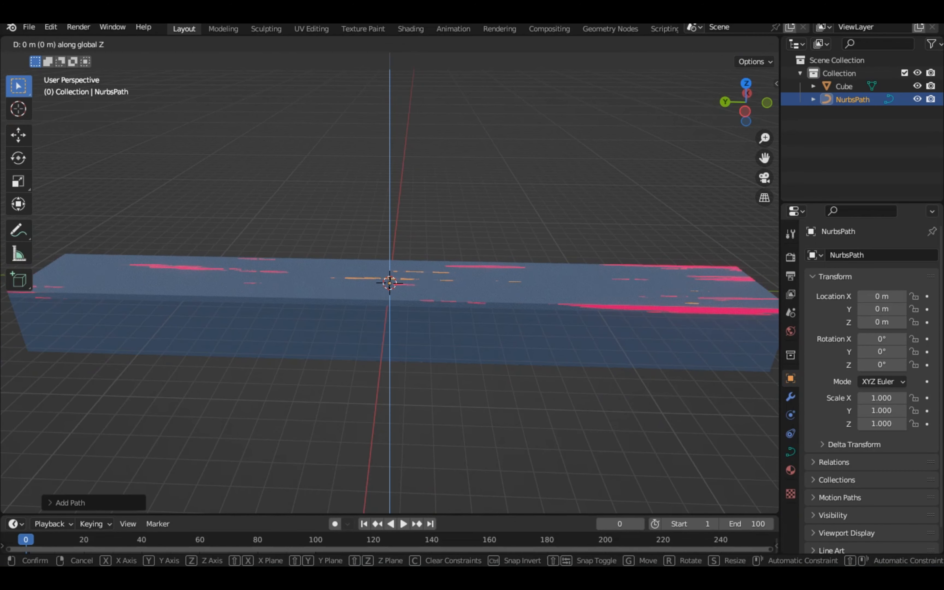
text(90)
key(Return)
Stretch the path along the global Y axis to about the length of the road
key(s)
key(y)
click(710, 289)
drag(746, 102, 546, 102)
Give the path a round bevel with a depth of 4 m and a resolution of 6
click(790, 452)
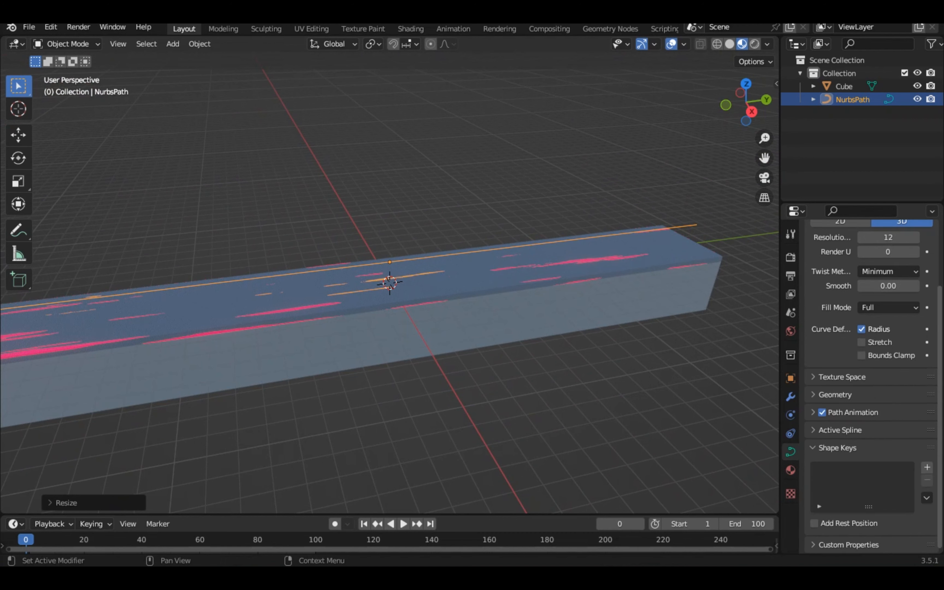
click(835, 394)
scroll(888, 288, down, 4)
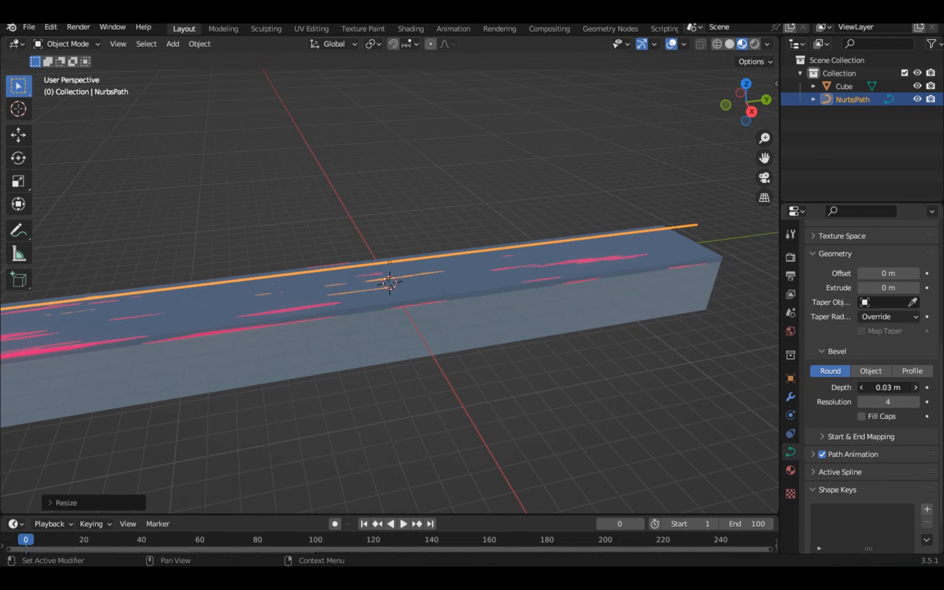
click(888, 387)
text(4)
key(Return)
text(3)
key(Return)
scroll(871, 390, up, 2)
middle_drag(429, 273, 586, 297)
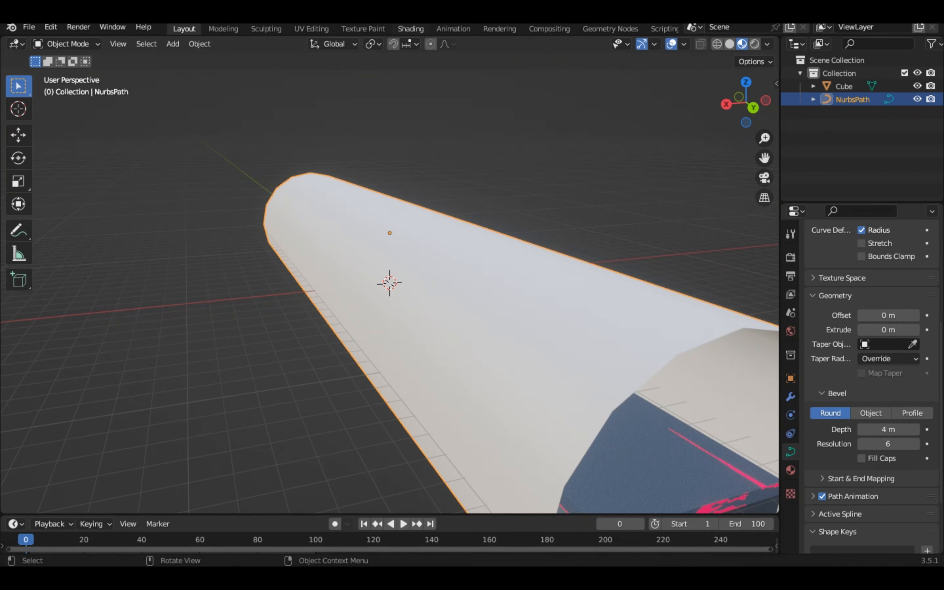
Create a new material on the path in the Shading workspace and name it "impact lines"
click(411, 29)
click(414, 228)
double_click(402, 228)
text(impact lines)
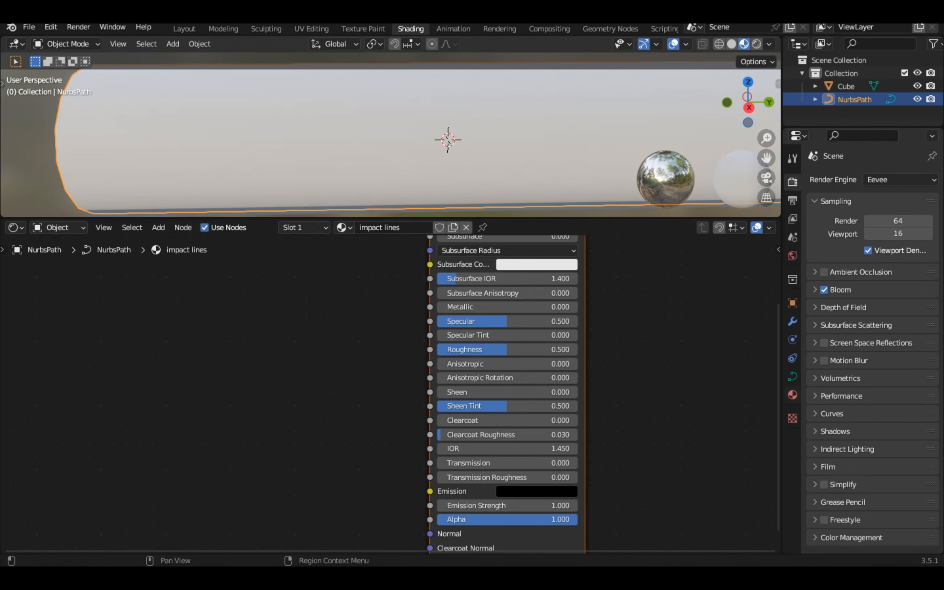
Move the Principled BSDF node farther away from the Material Output node in the impact lines material
scroll(507, 390, up, 5)
drag(554, 338, 284, 402)
scroll(390, 391, down, 5)
scroll(406, 348, up, 4)
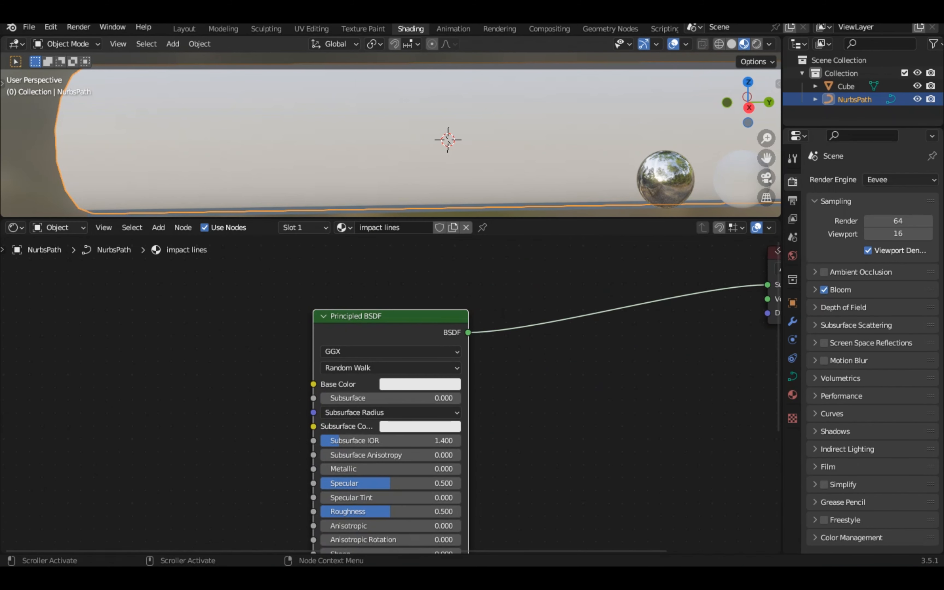
Replace the Principled BSDF with an Emission shader linked to the Material Output's Surface input
key(x)
key(shift+a)
click(464, 261)
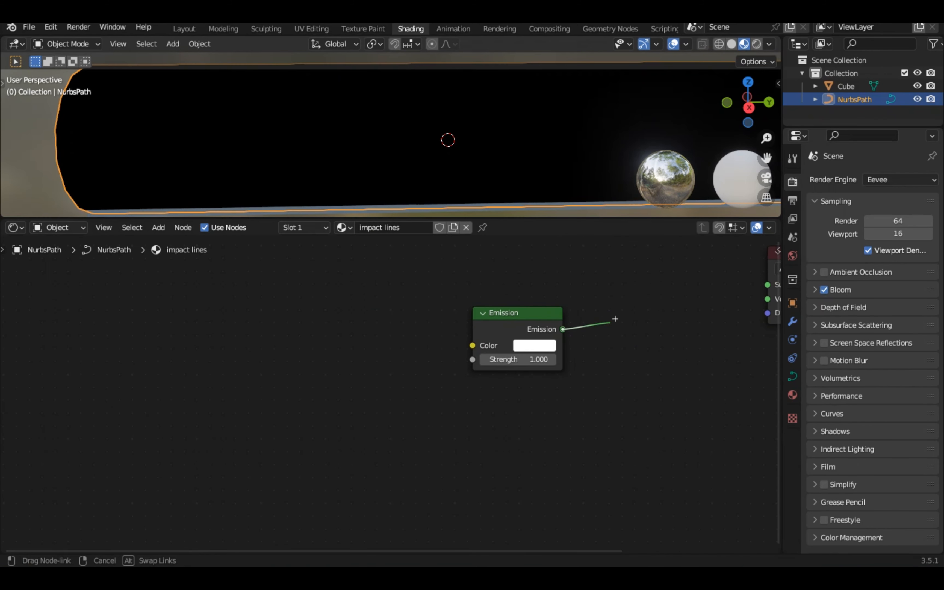
click(478, 331)
drag(524, 329, 728, 285)
drag(472, 313, 502, 368)
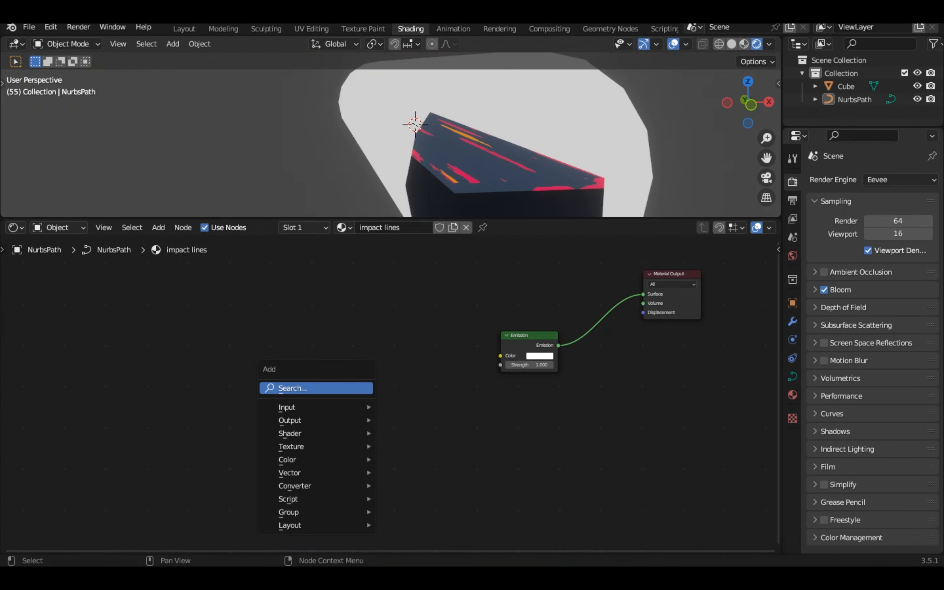
Add a Transparent BSDF, blend it with the Emission through a Mix Shader, and place the mix on the link to the Material Output
mouse_move(312, 433)
click(425, 406)
click(505, 293)
ctrl+shift+right_drag(528, 308, 529, 347)
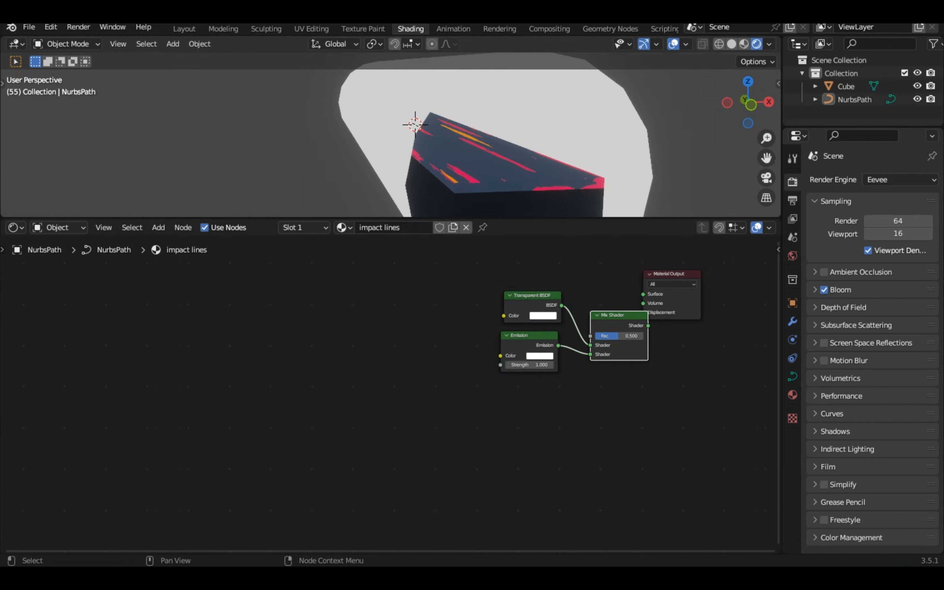
drag(529, 340, 436, 447)
drag(531, 303, 412, 361)
drag(618, 320, 528, 311)
middle_drag(527, 311, 390, 380)
Set the Emission color to a saturated orange and arrange the Emission node below the Transparent BSDF
click(309, 533)
drag(324, 454, 319, 472)
click(390, 484)
drag(296, 512, 279, 482)
click(279, 423)
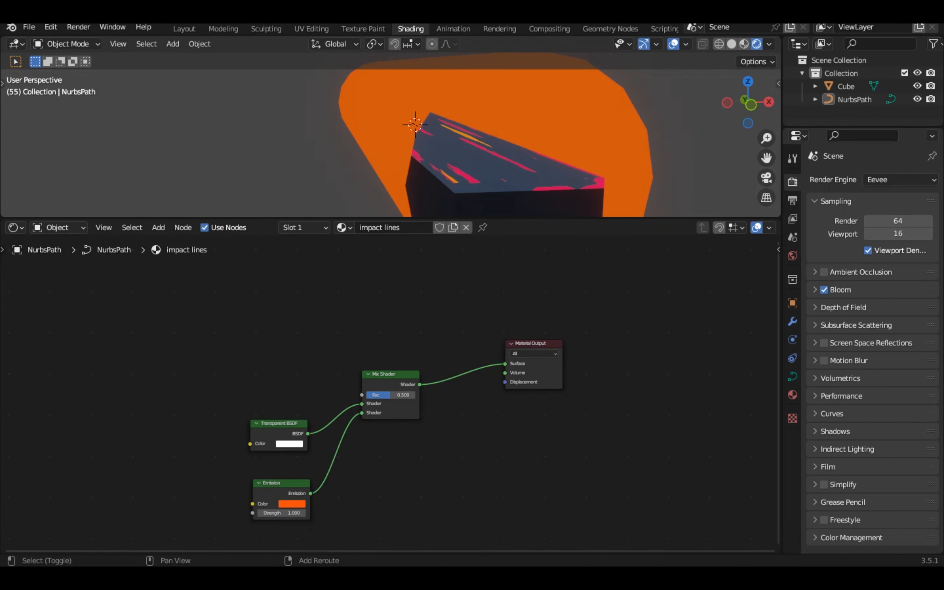
Add a Noise Texture with Texture Coordinate and Mapping nodes ahead of the Mix Shader, and preview its Fac output on the tube
key(shift+a)
mouse_move(217, 384)
click(344, 317)
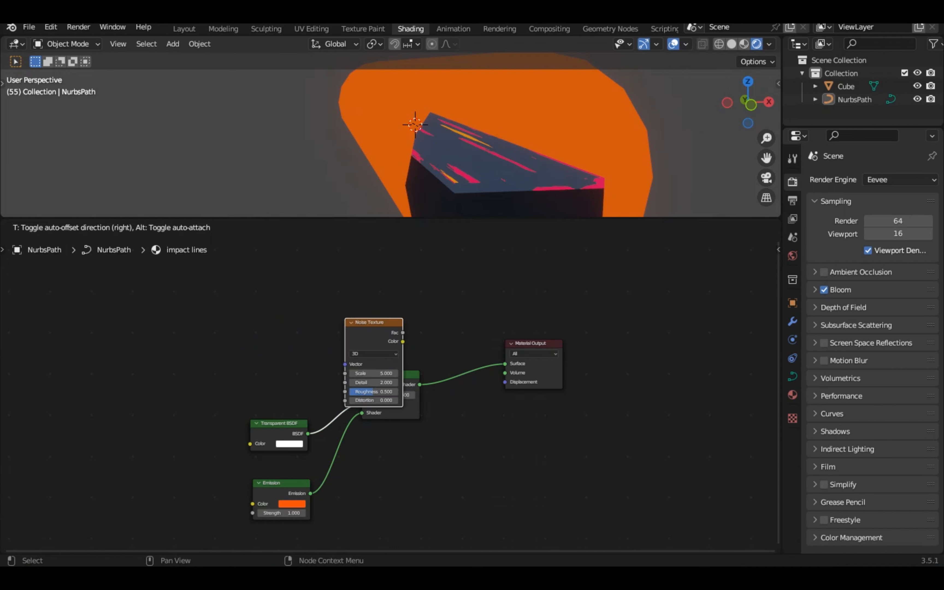
click(128, 320)
key(KP_Decimal)
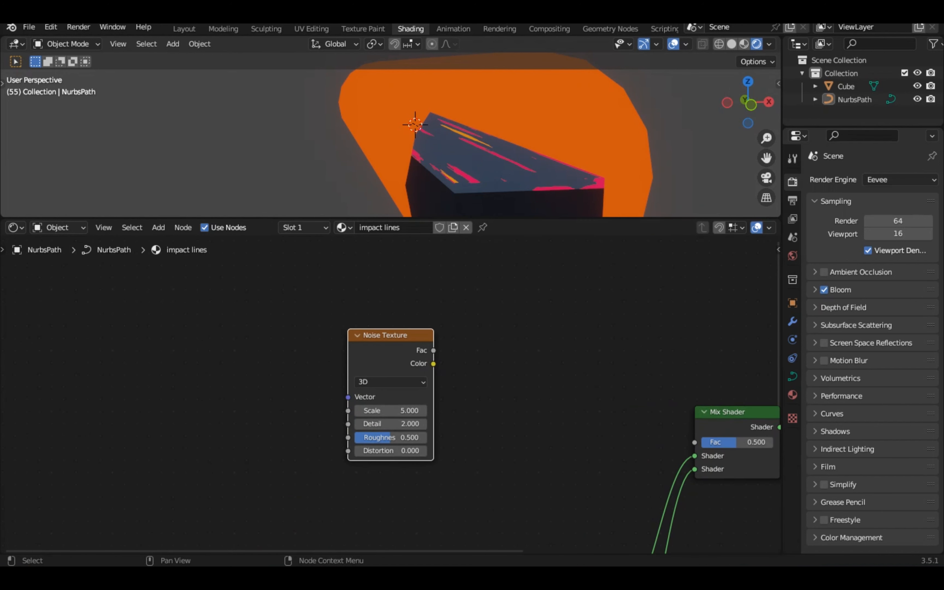
key(ctrl+t)
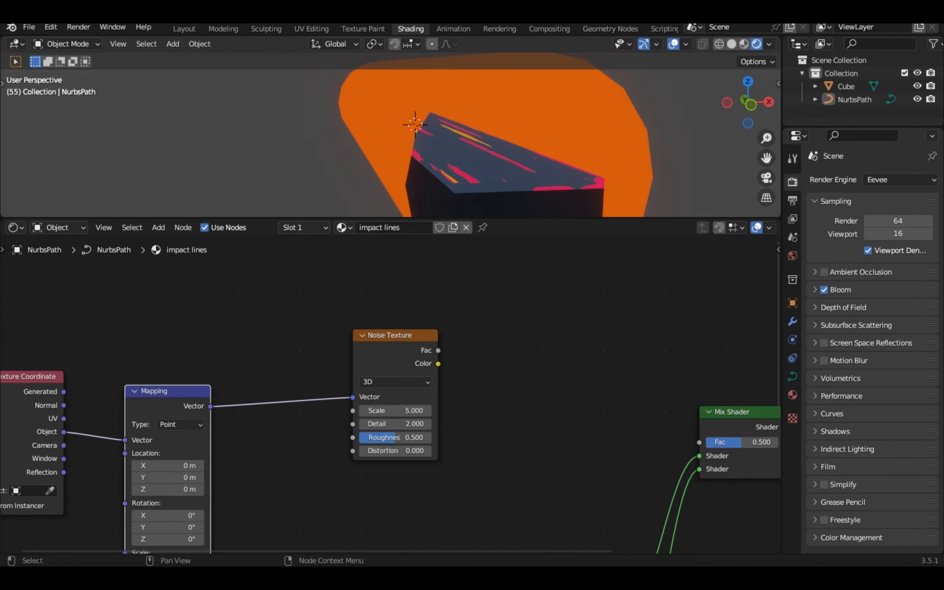
drag(388, 337, 429, 342)
key(shift+a)
key(Escape)
ctrl+shift+click(429, 359)
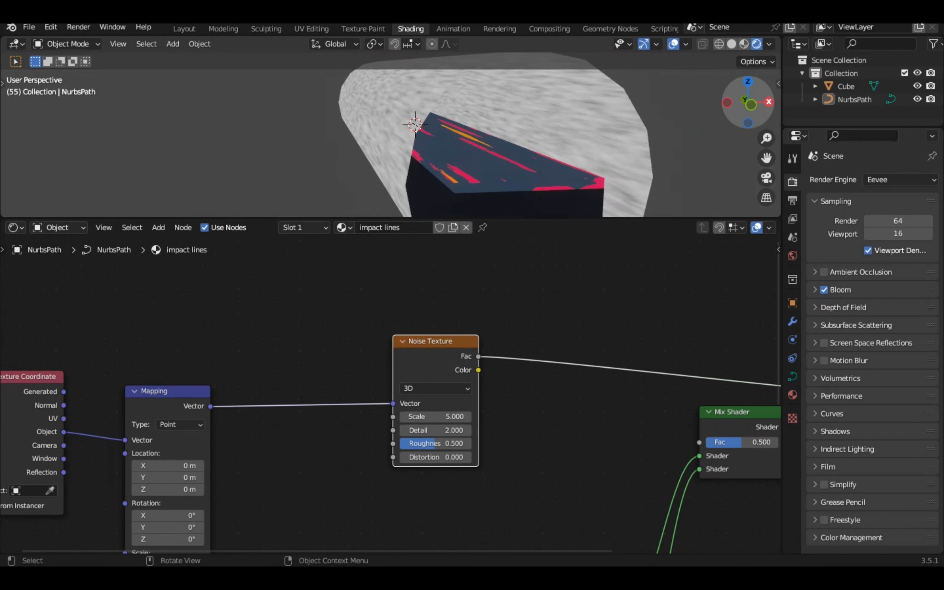
Apply the tube path's scale
click(351, 118)
middle_drag(468, 137, 351, 175)
key(ctrl+a)
key(s)
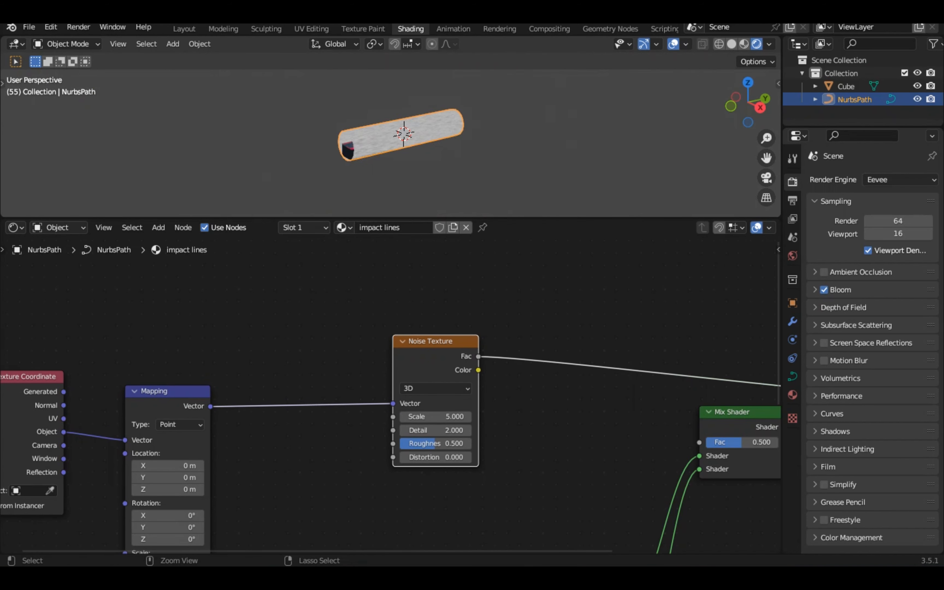
scroll(401, 134, up, 7)
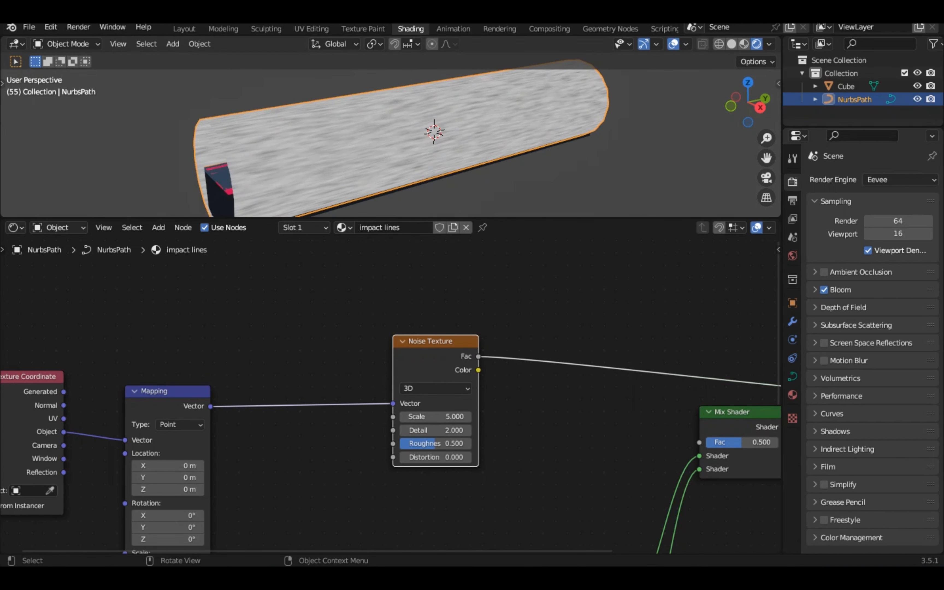
Insert a Separate XYZ node between Mapping and Noise Texture, and feed its Z output into the noise's Vector input
key(shift+a)
text(s)
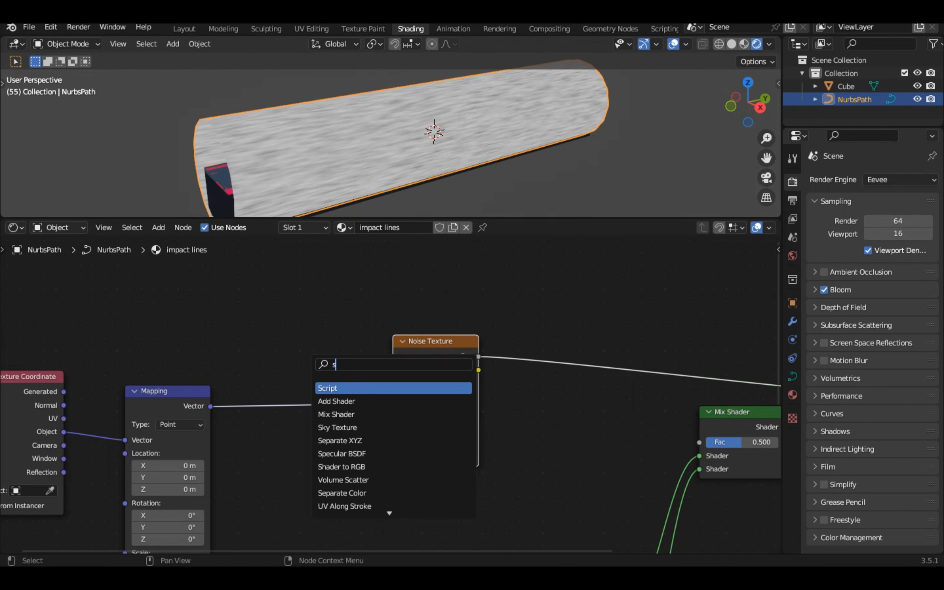
text(eperated)
key(BackSpace)
key(Return)
click(259, 396)
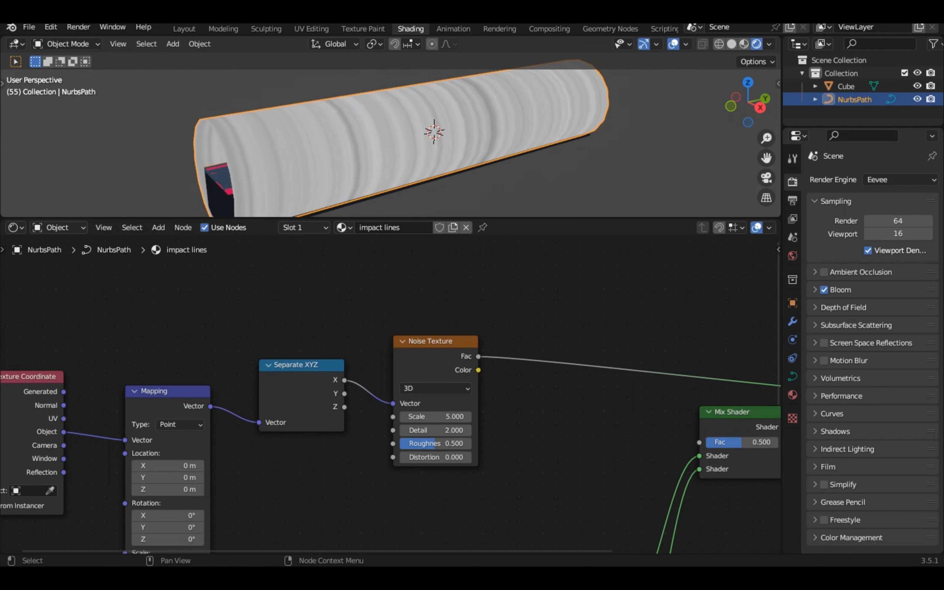
drag(345, 407, 393, 403)
click(694, 152)
mouse_move(748, 103)
mouse_down()
mouse_move(722, 99)
mouse_move(743, 115)
mouse_up()
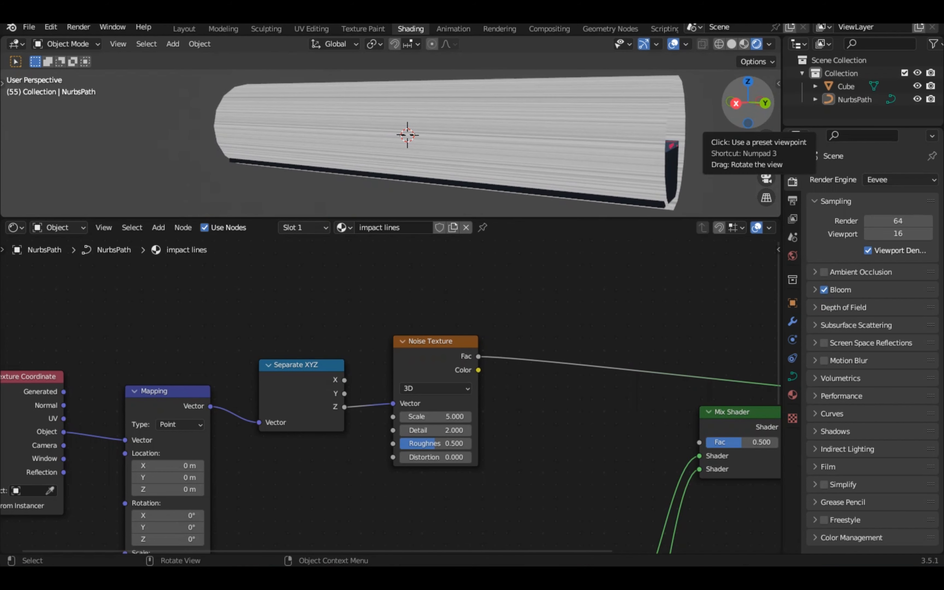
Insert a ColorRamp after the Noise Texture and bring its stops close together for hard-edged streaks, with the white stop at 0.636
key(shift+a)
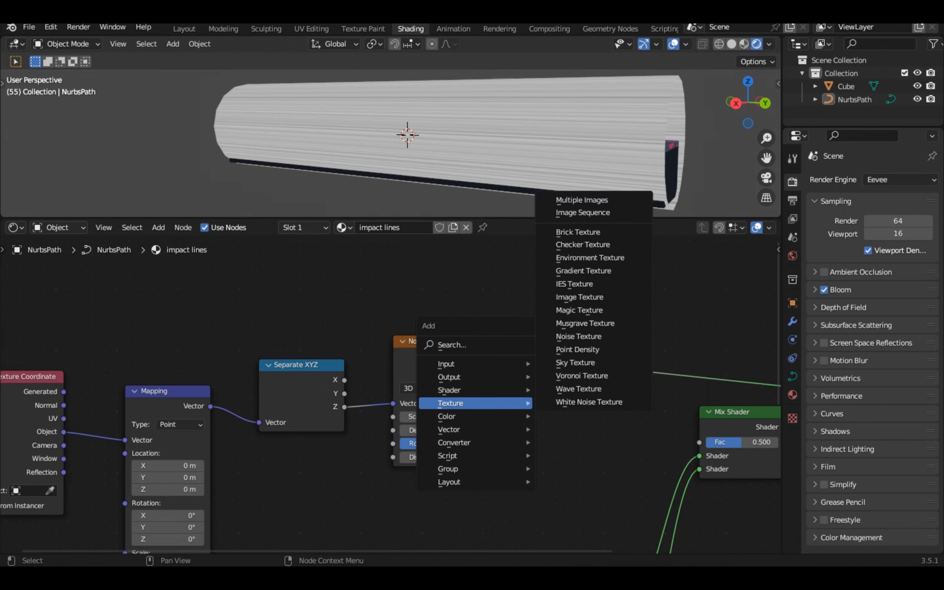
mouse_move(452, 443)
click(574, 284)
click(530, 311)
drag(540, 385, 588, 386)
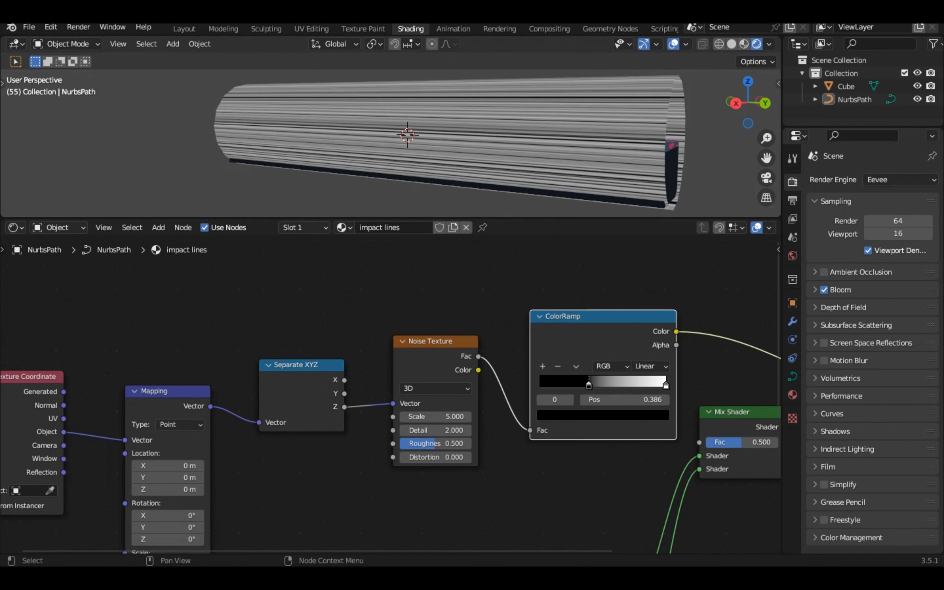
drag(666, 385, 604, 386)
click(620, 385)
Use the ColorRamp color as the Mix Shader's factor and link the Mix Shader back to the Material Output's Surface
drag(737, 412, 595, 363)
drag(460, 331, 557, 393)
drag(642, 378, 699, 397)
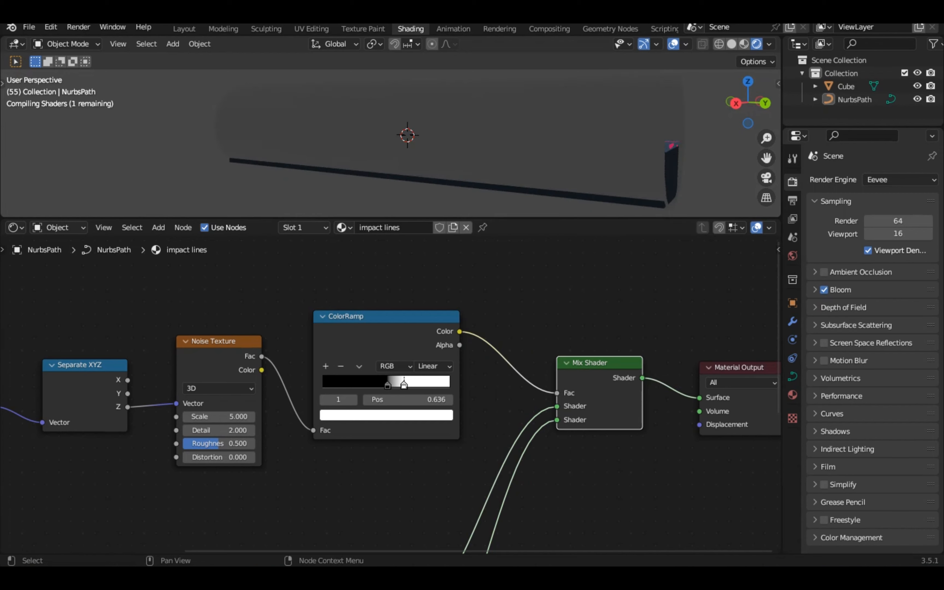
Reverse the ColorRamp by moving the white stop ahead of the black one, to position 0.432
click(690, 332)
drag(749, 102, 702, 102)
drag(403, 385, 367, 385)
click(387, 385)
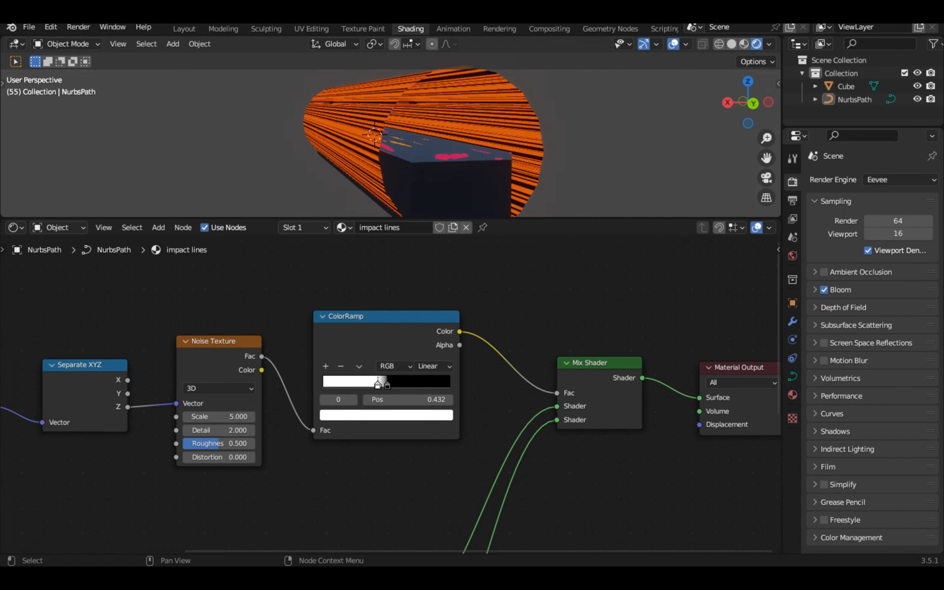
Set the impact lines material's blend mode to Alpha Blend and its shadow mode to Alpha Hashed
click(792, 394)
click(897, 389)
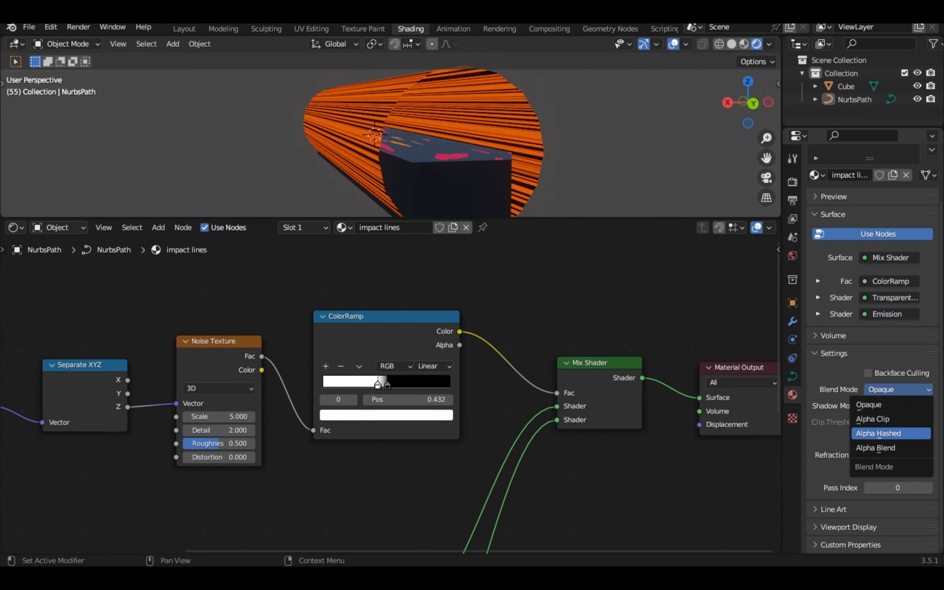
click(877, 448)
click(897, 406)
click(882, 465)
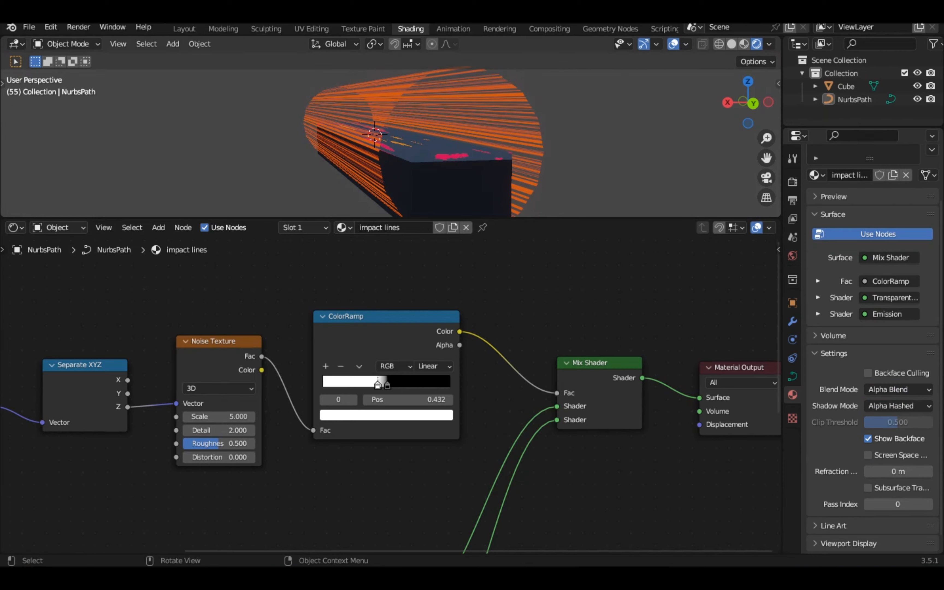
Thin out the streaks by moving the ColorRamp's white stop to 0.409, just ahead of the black stop
click(220, 342)
key(KP_Decimal)
scroll(219, 342, up, 3)
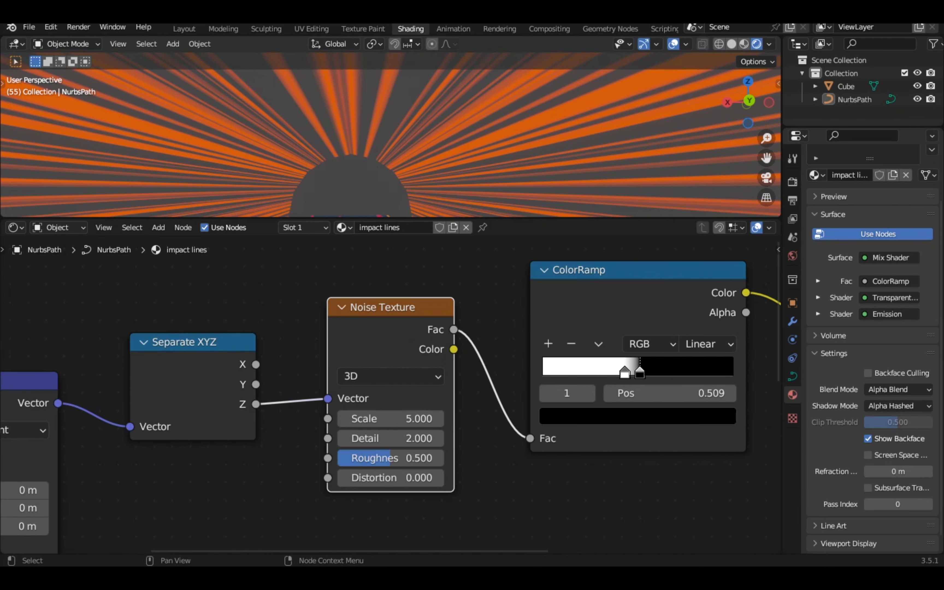
drag(625, 372, 621, 373)
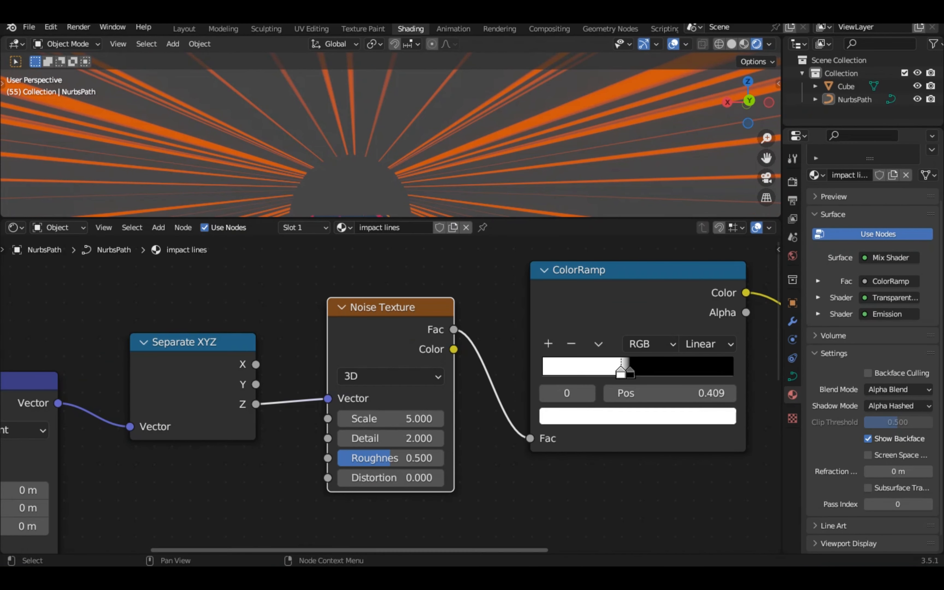
Set the Emission strength to 5 and show the render settings to check Bloom
drag(410, 550, 636, 550)
click(503, 343)
drag(779, 313, 779, 474)
double_click(168, 536)
key(BackSpace)
text(5)
key(Return)
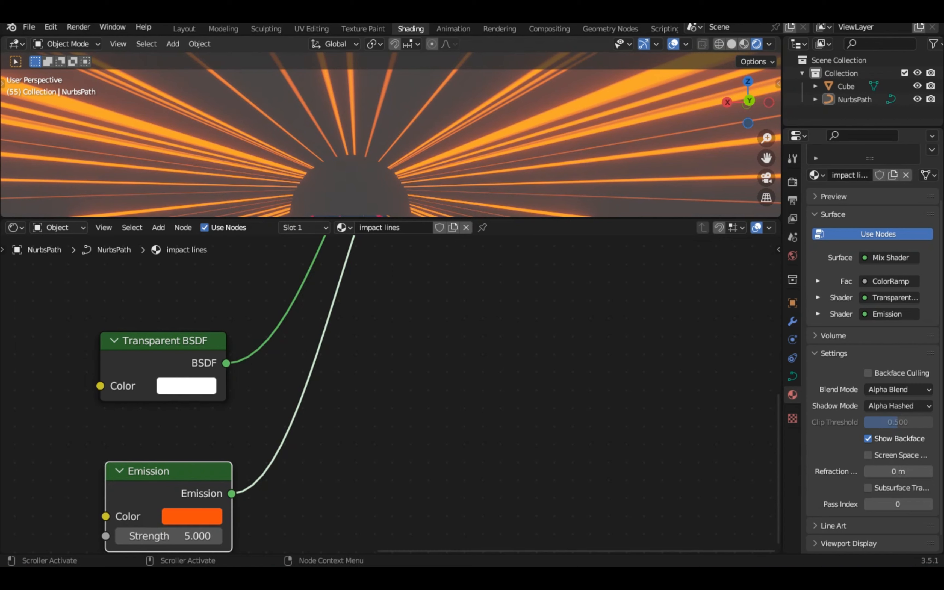
drag(778, 430, 778, 370)
click(793, 182)
Move the Texture Coordinate node farther away from the Mapping node to make room between them
scroll(391, 394, down, 5)
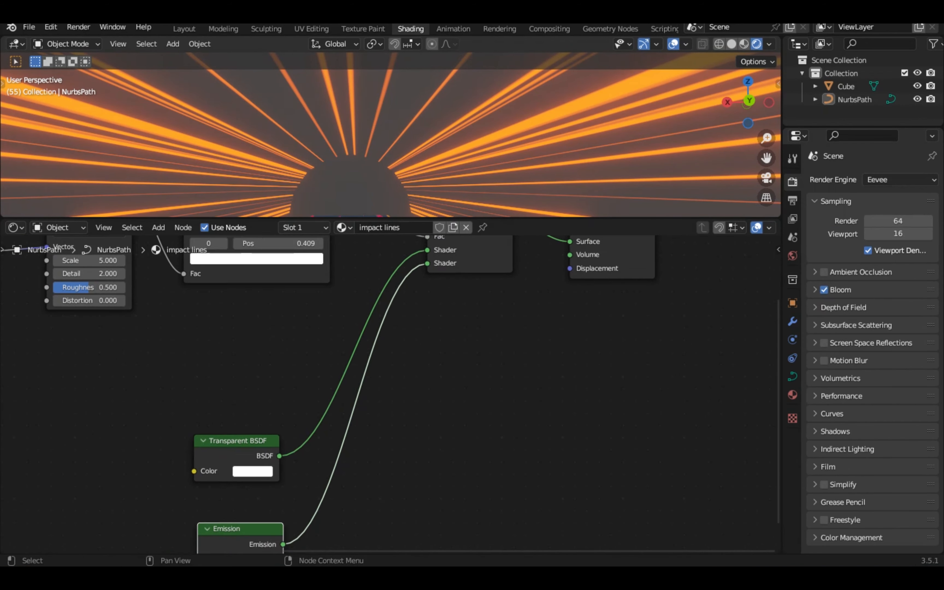
scroll(391, 394, up, 1)
click(250, 263)
key(KP_Decimal)
scroll(391, 394, down, 7)
click(133, 408)
key(KP_Decimal)
scroll(391, 394, down, 6)
click(267, 391)
key(KP_Decimal)
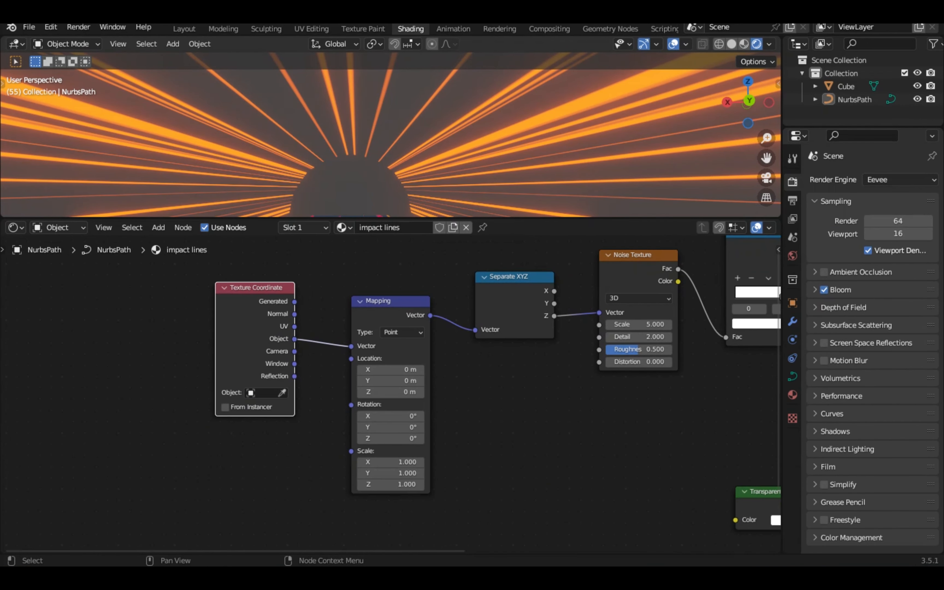
drag(255, 287, 124, 330)
click(391, 301)
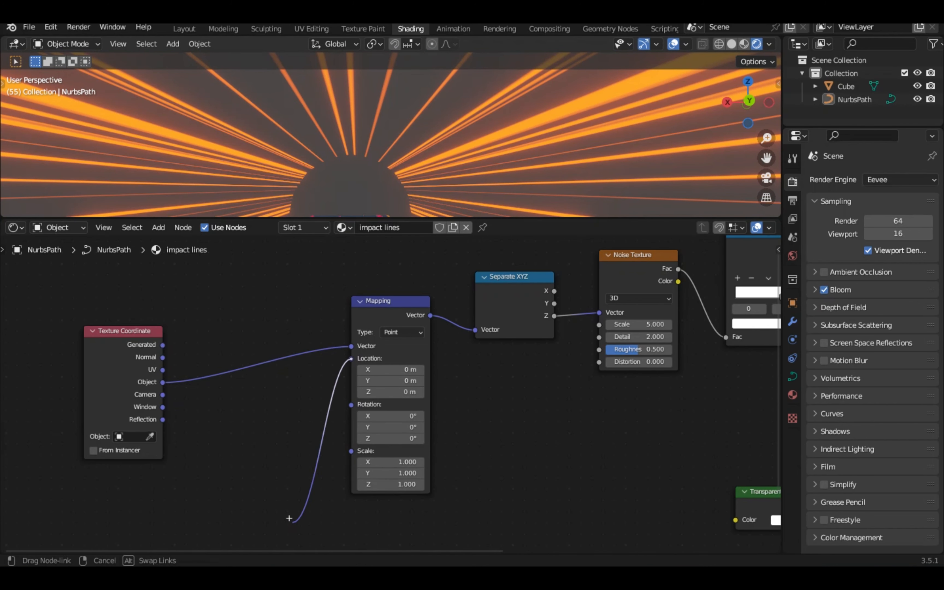
Add a Value node linked to the Mapping node's Location input and place it below the Texture Coordinate node
drag(289, 519, 113, 413)
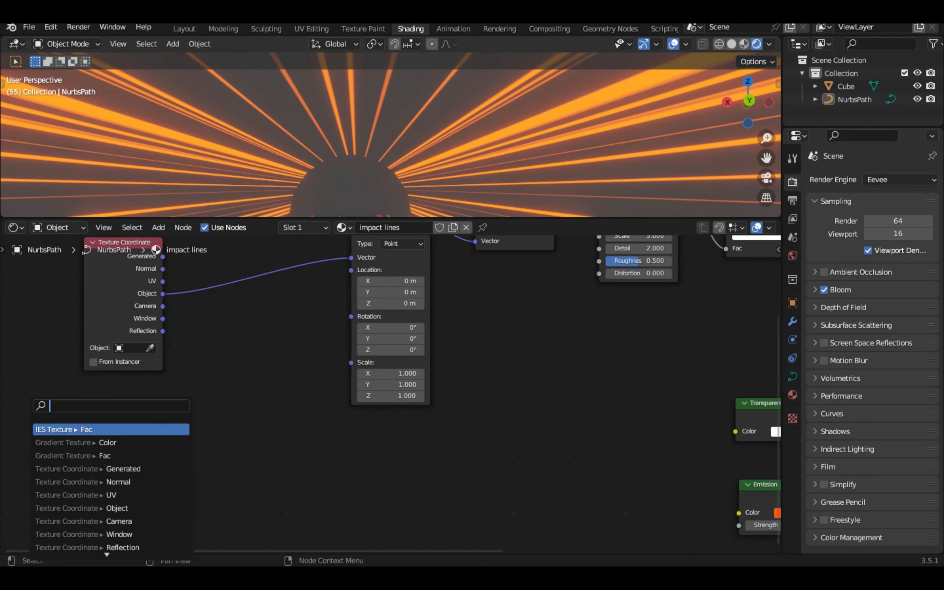
text(val)
key(Return)
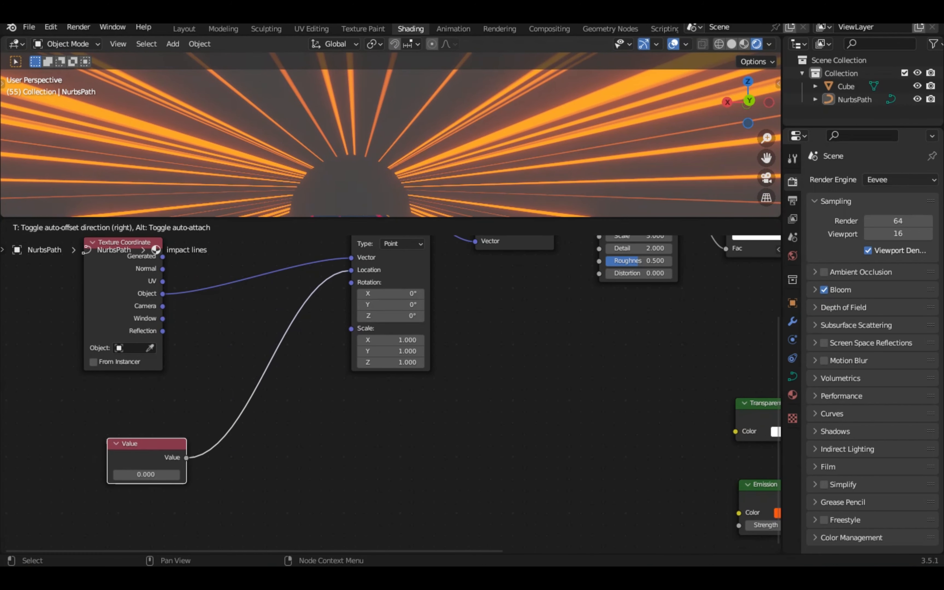
click(195, 427)
Animate the Value node with the driver expression #frame/80, and edit the expression back to #frame
click(156, 452)
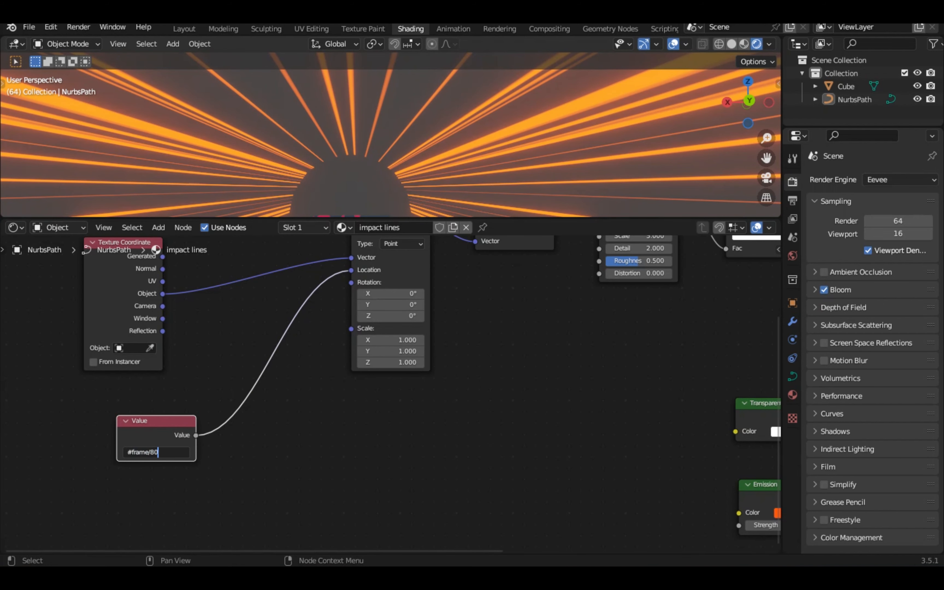
key(Return)
key(BackSpace)
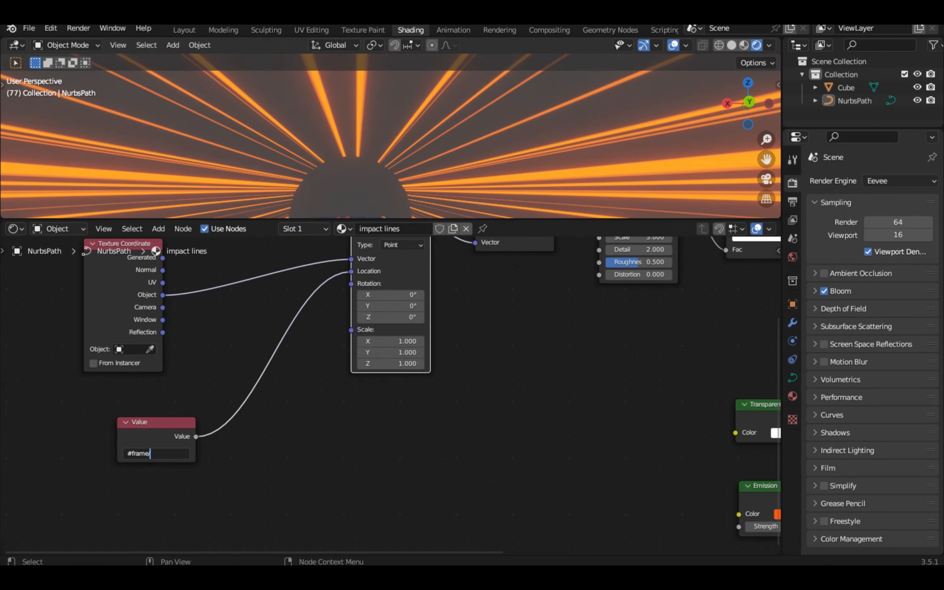
key(Return)
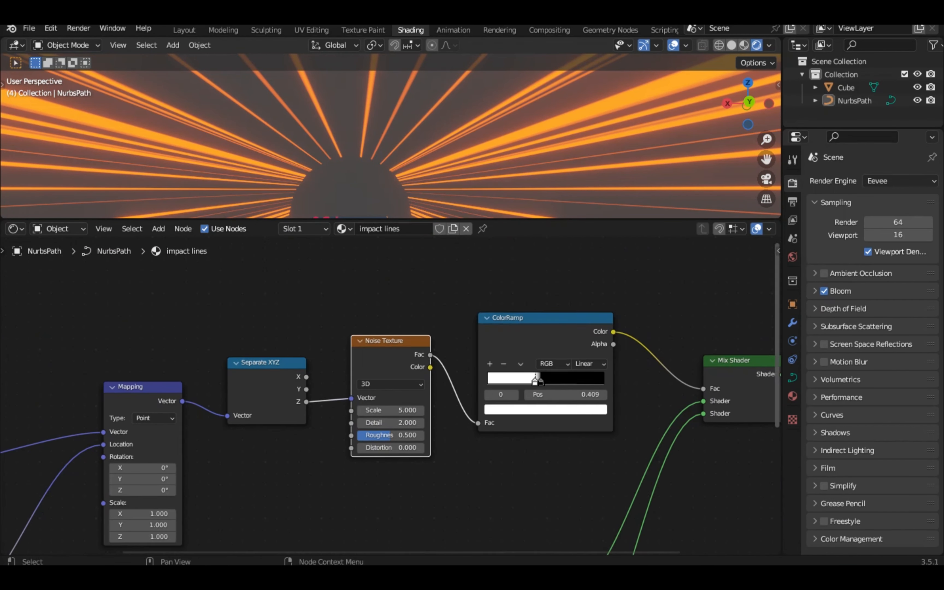
Add a Gradient Texture node below the Noise Texture
middle_drag(342, 538, 341, 417)
click(342, 417)
key(shift+a)
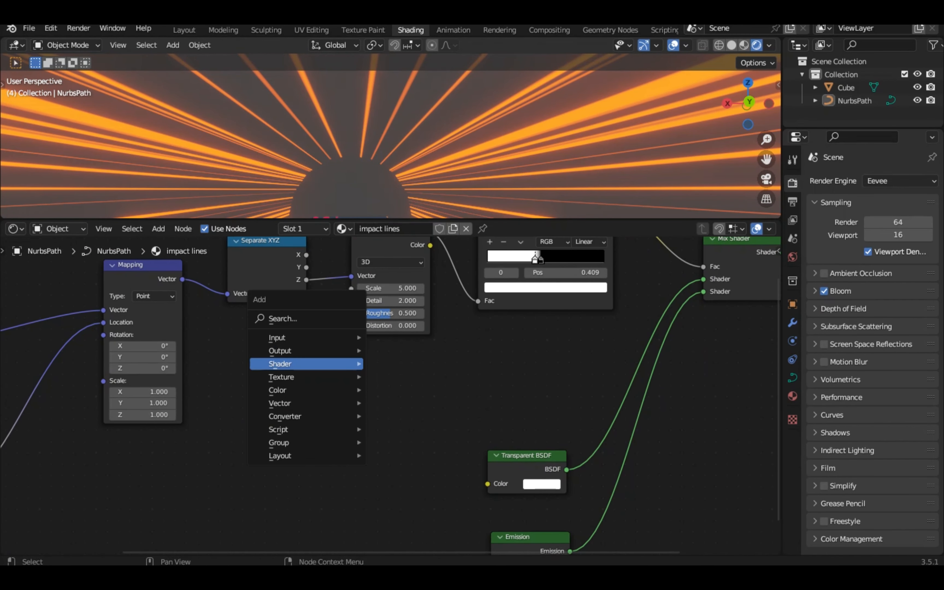
mouse_move(341, 377)
click(403, 245)
click(170, 456)
drag(174, 460, 288, 447)
Duplicate the Mapping node, feed it with the Object coordinates, and link it to the Gradient Texture's Vector input
click(154, 335)
key(shift+d)
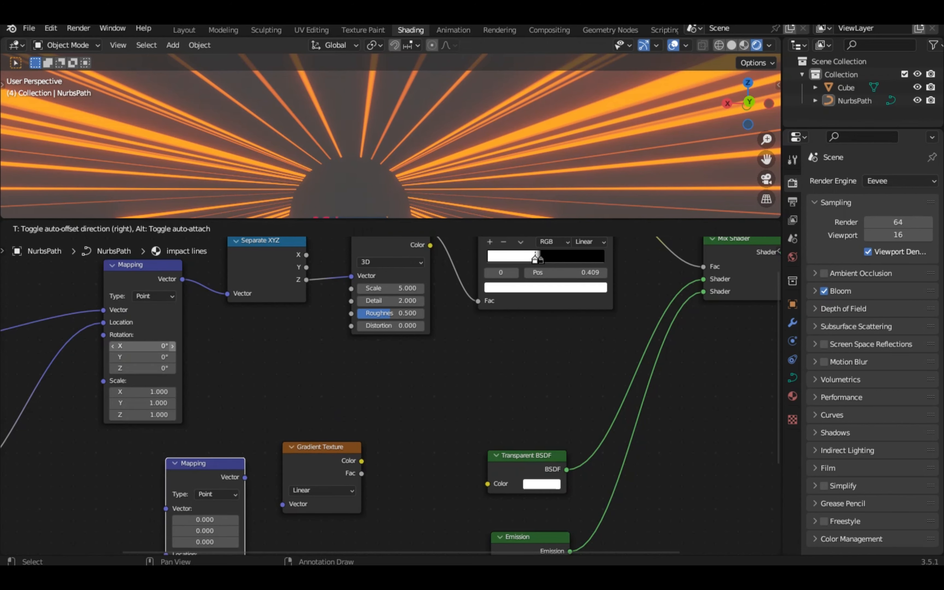
click(130, 462)
drag(86, 427, 110, 439)
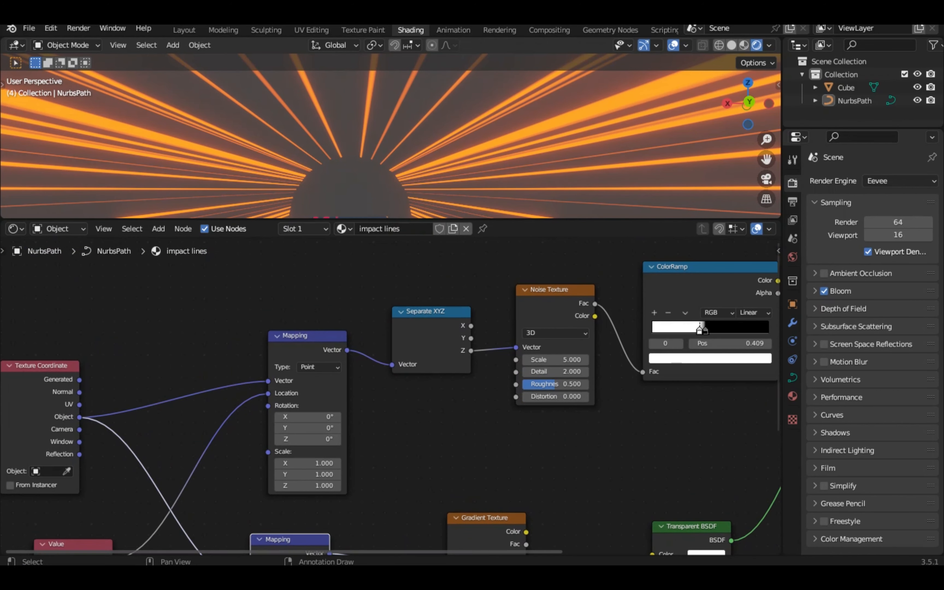
middle_drag(449, 519, 352, 367)
drag(391, 367, 459, 348)
drag(781, 375, 774, 375)
middle_drag(624, 371, 624, 417)
Preview the Gradient Texture's color on the whole tube
ctrl+shift+click(455, 407)
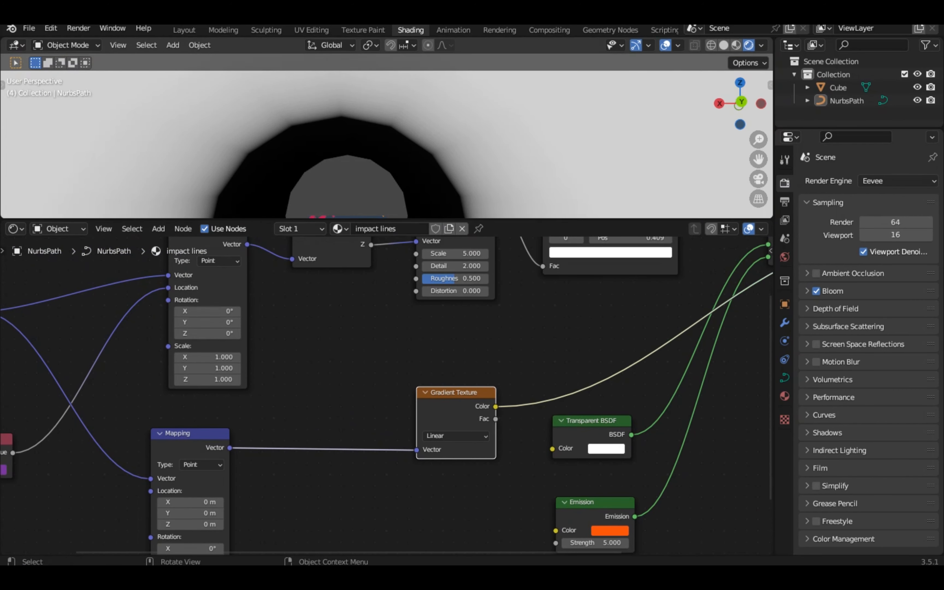
scroll(374, 148, down, 10)
middle_drag(375, 148, 374, 175)
Duplicate the Separate XYZ node and insert it between the second Mapping node and the Gradient Texture
click(332, 254)
key(shift+d)
click(332, 437)
click(455, 398)
middle_drag(468, 414, 400, 441)
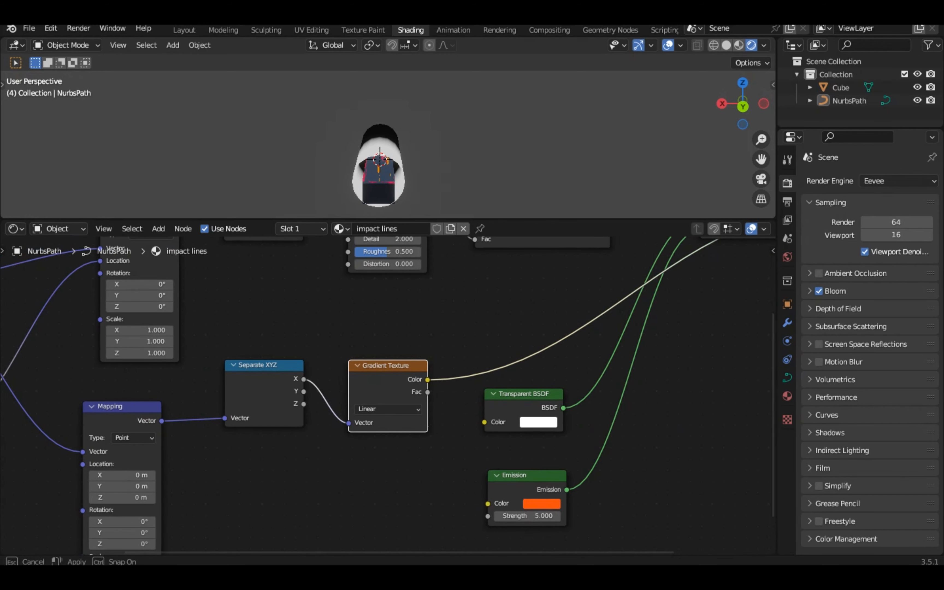
Add a Math node beside the noise ColorRamp in the impact lines material
drag(773, 370, 765, 391)
middle_drag(625, 273, 470, 481)
click(413, 370)
mouse_move(585, 391)
mouse_down()
mouse_move(591, 396)
mouse_move(574, 392)
mouse_up()
drag(398, 363, 381, 354)
key(shift+a)
click(429, 314)
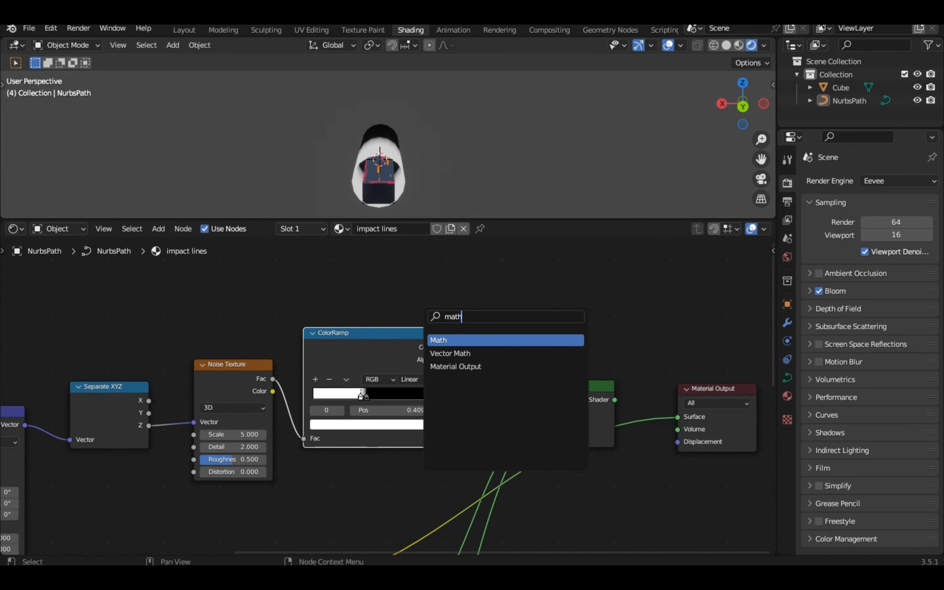
key(Return)
Feed the Gradient Texture's color into the Math node, preview it, and set its operation to Subtract
click(361, 385)
drag(384, 380, 413, 357)
click(419, 388)
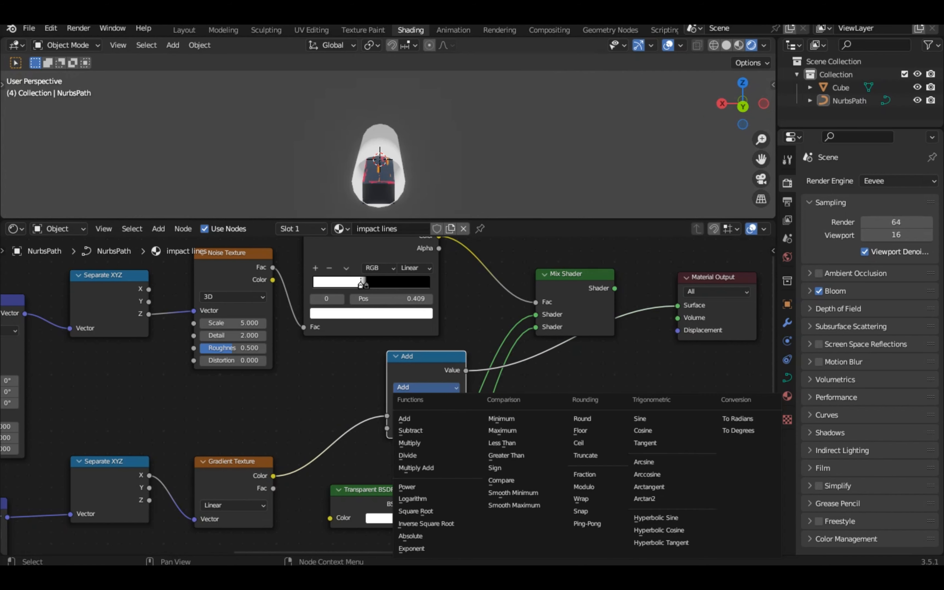
click(415, 430)
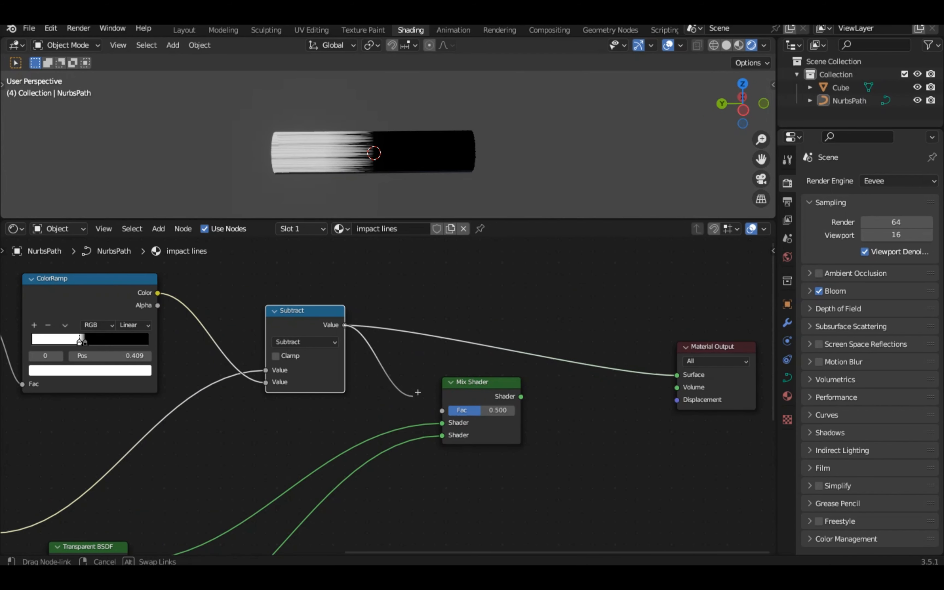
Link the Subtract result to the output-connected Mix Shader's Fac, with the ColorRamp color as first and the gradient color as second Subtract input
ctrl+shift+click(482, 398)
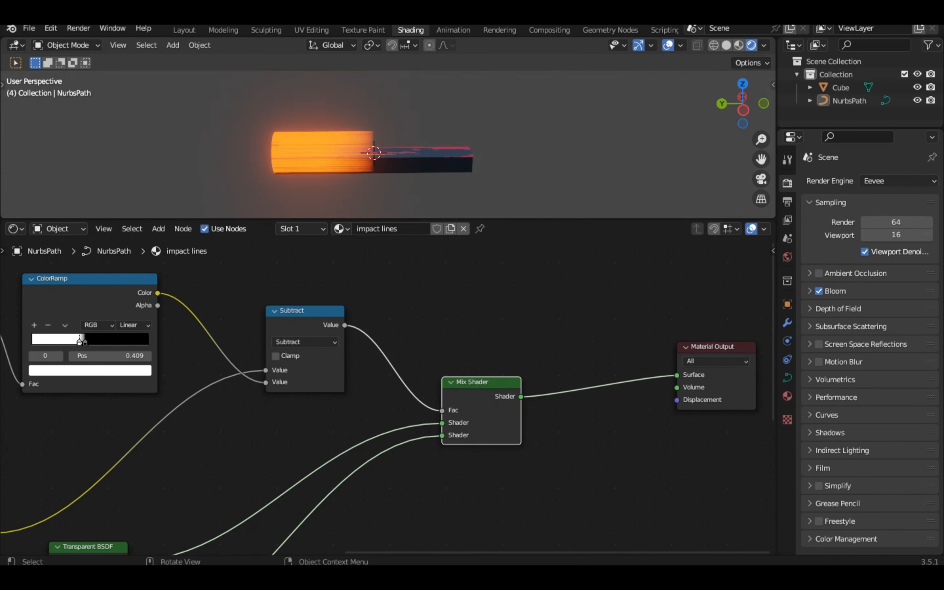
middle_drag(390, 156, 411, 177)
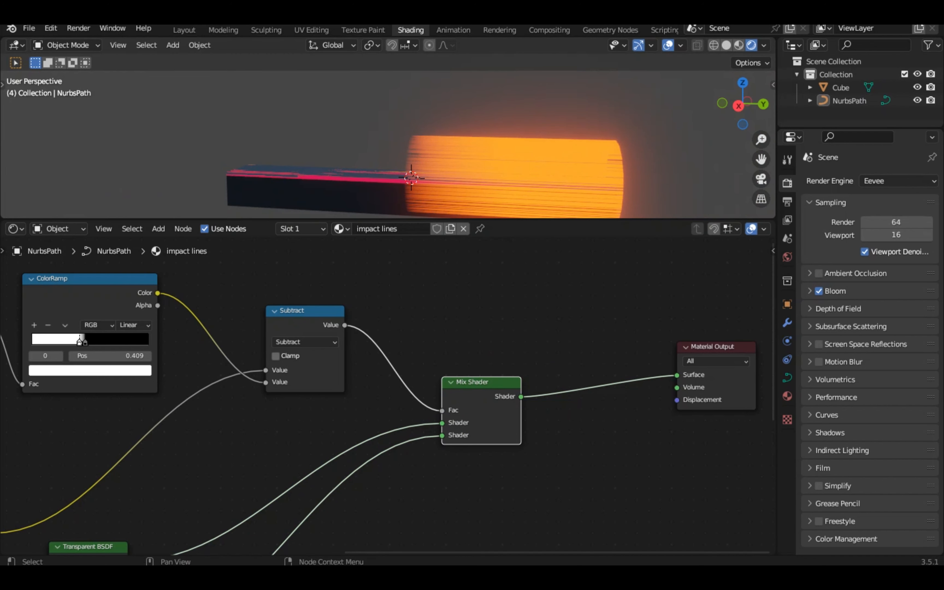
drag(266, 370, 266, 382)
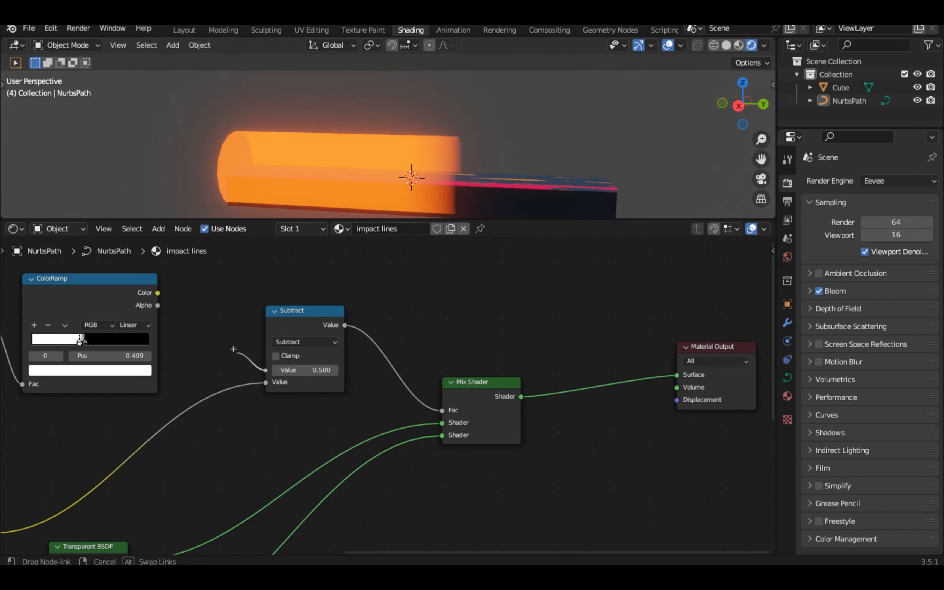
drag(233, 348, 157, 293)
drag(743, 106, 693, 104)
scroll(385, 382, down, 1)
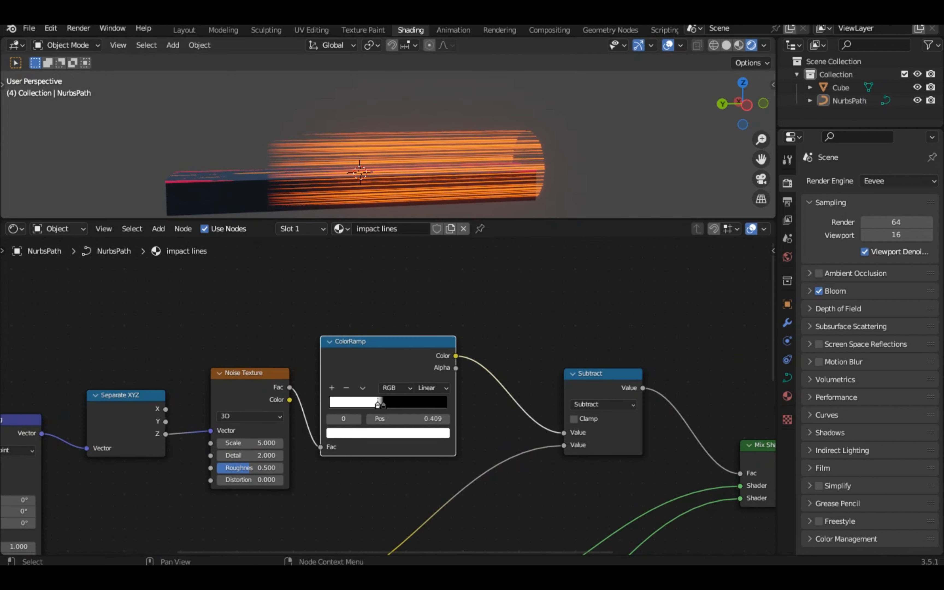
Preview the Gradient Texture on the tube and set its type to Easing
drag(772, 320, 771, 432)
ctrl+shift+click(248, 410)
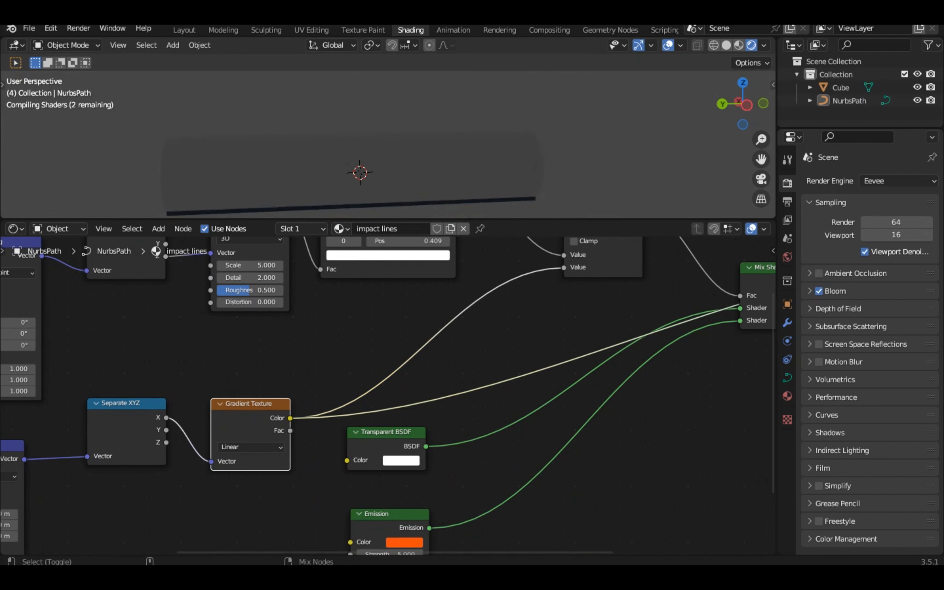
click(229, 469)
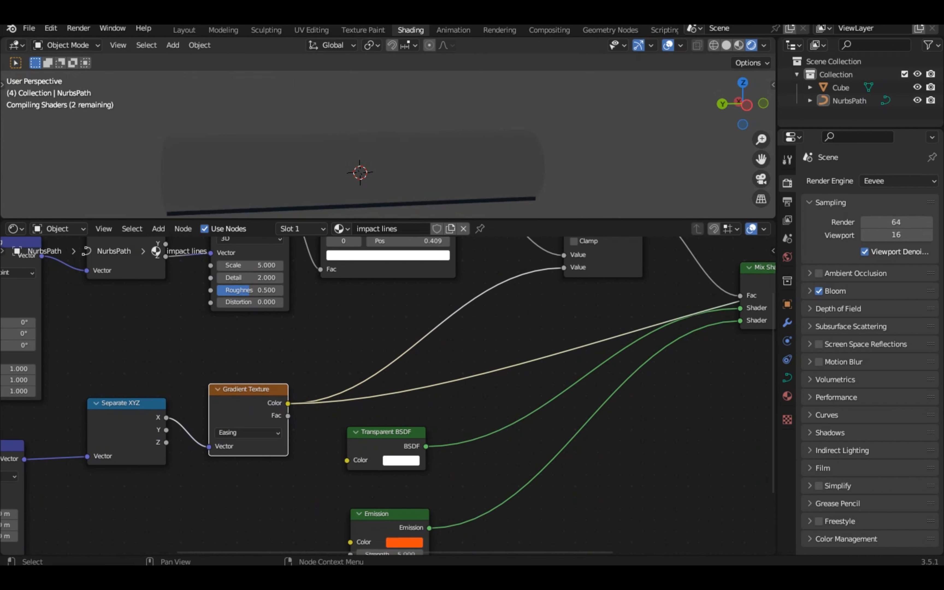
drag(741, 105, 708, 98)
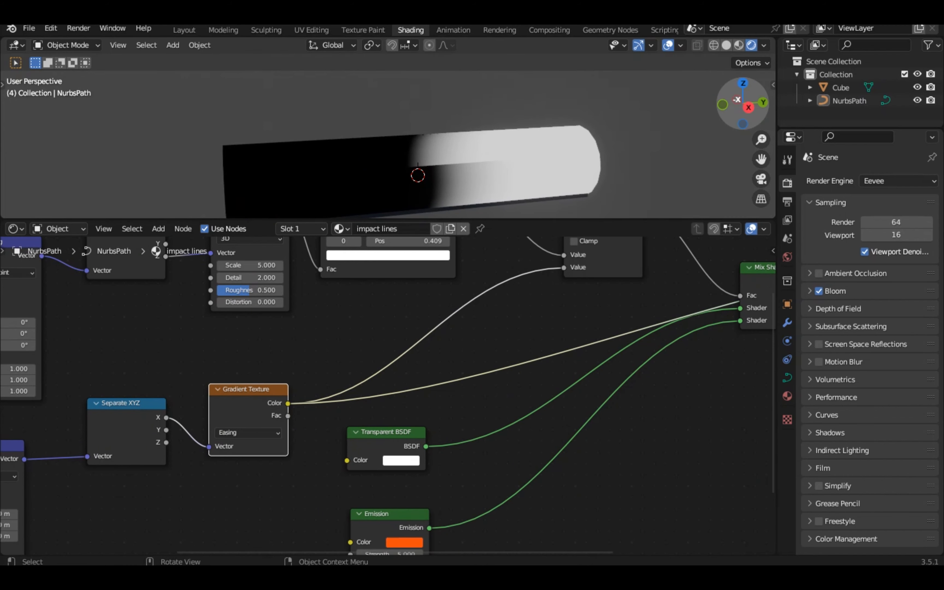
Insert a ColorRamp node between the Gradient Texture's color and the Subtract node
key(a)
key(shift+a)
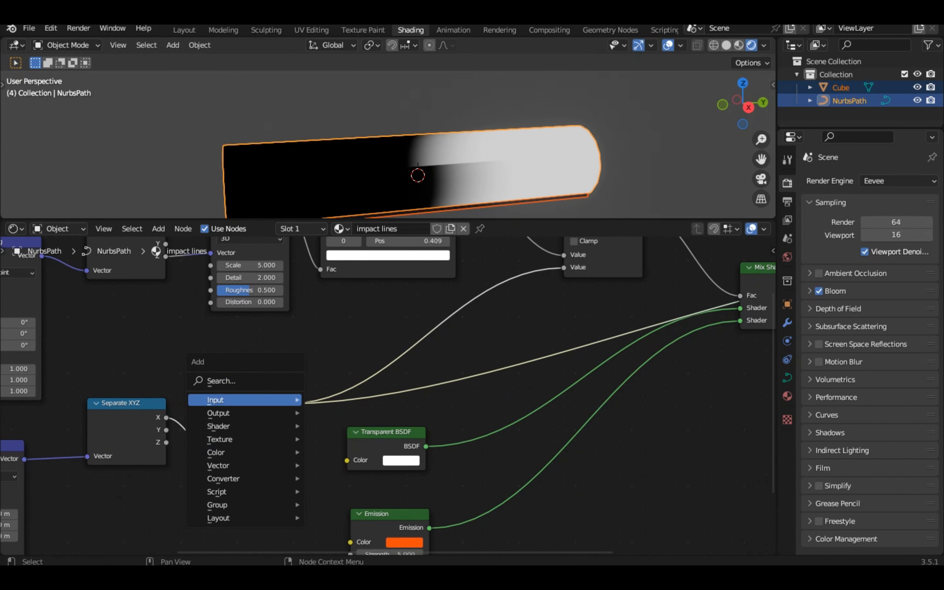
mouse_move(234, 478)
click(344, 320)
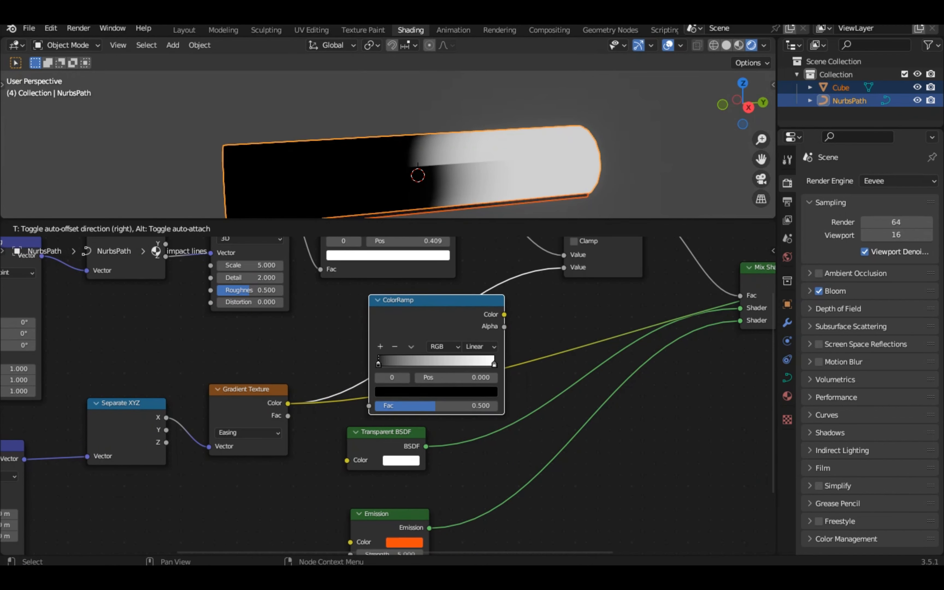
click(359, 286)
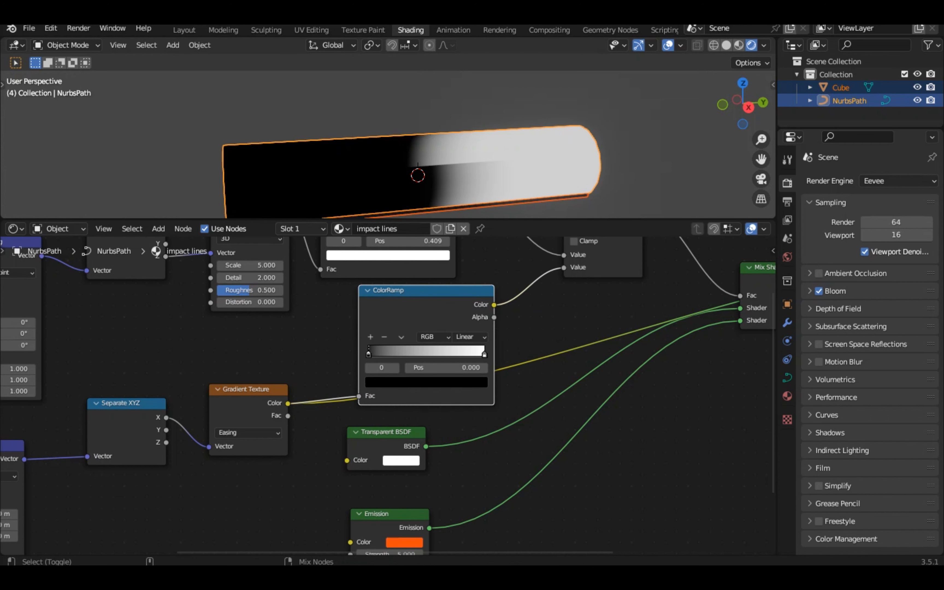
Set the new ColorRamp's interpolation to Ease and reconnect the Mix Shader to the Material Output
click(464, 350)
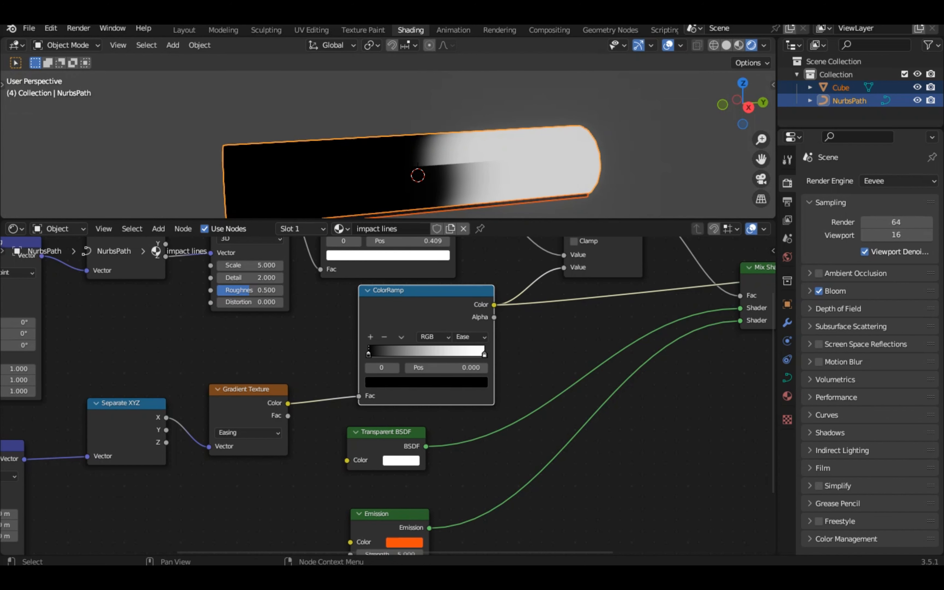
mouse_move(368, 353)
mouse_down()
mouse_move(416, 354)
mouse_move(368, 354)
mouse_up()
mouse_move(484, 354)
mouse_down()
mouse_move(406, 354)
mouse_move(484, 354)
mouse_up()
ctrl+shift+click(613, 261)
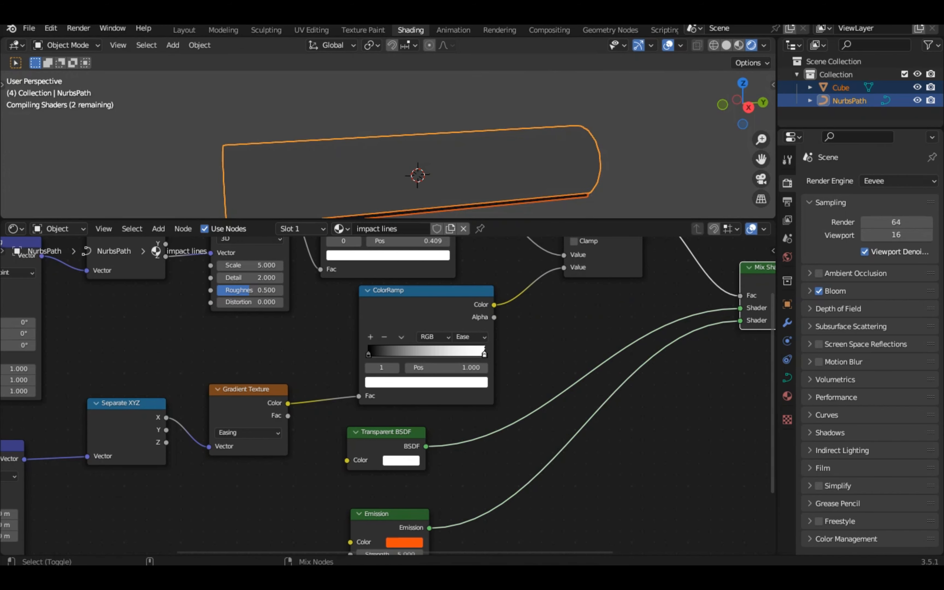
click(683, 156)
drag(743, 104, 371, 104)
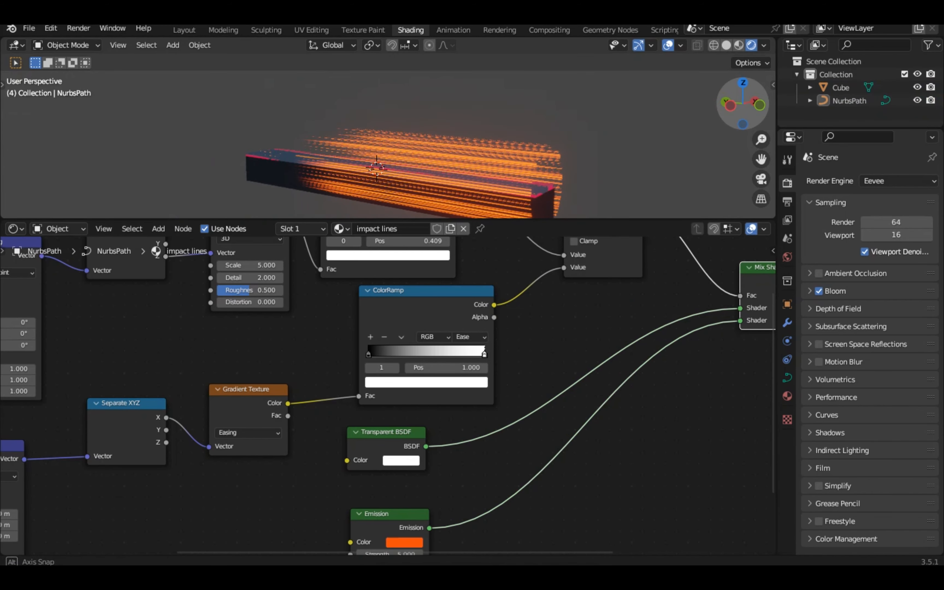
Move the Texture Coordinate node farther away from the Mapping nodes
click(20, 297)
key(KP_Decimal)
scroll(388, 388, up, 4)
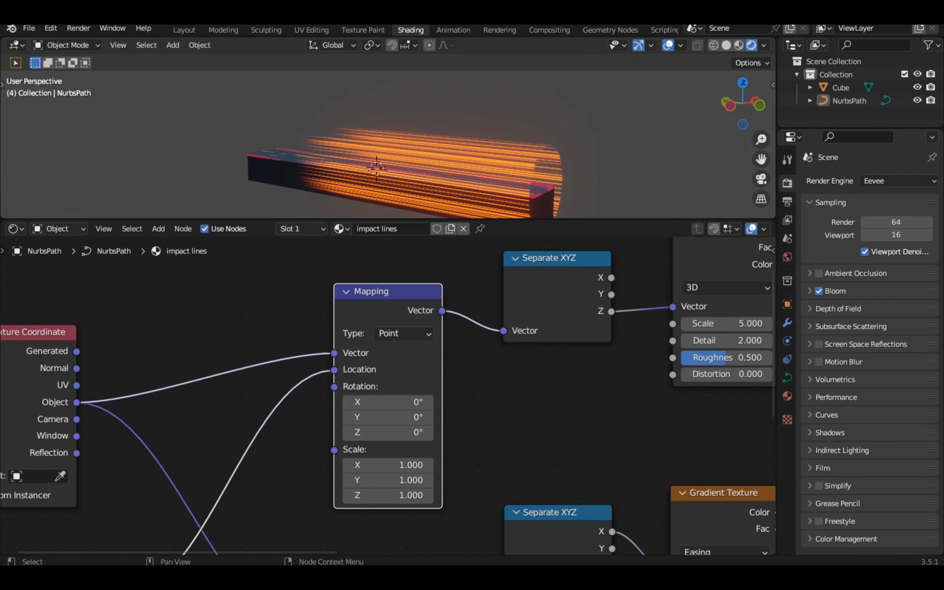
scroll(387, 389, down, 4)
click(119, 351)
key(KP_Decimal)
scroll(388, 388, down, 2)
drag(387, 388, 204, 422)
Add a Plain Axes Empty to the scene
key(shift+a)
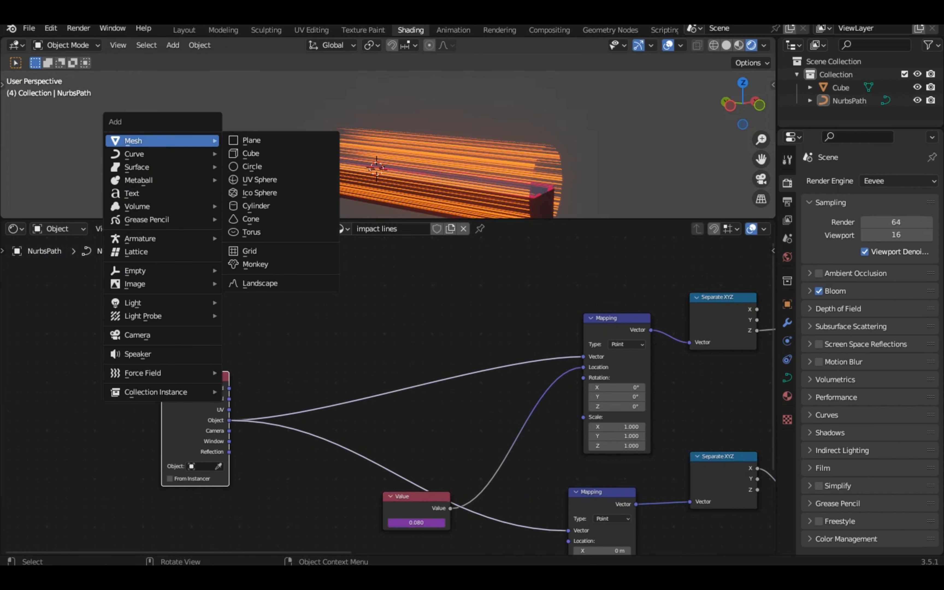
mouse_move(130, 270)
click(253, 270)
Move the Empty beside the tube, about 18 m along negative Y, and scale it up
key(KP_7)
scroll(388, 141, down, 4)
key(g)
key(x)
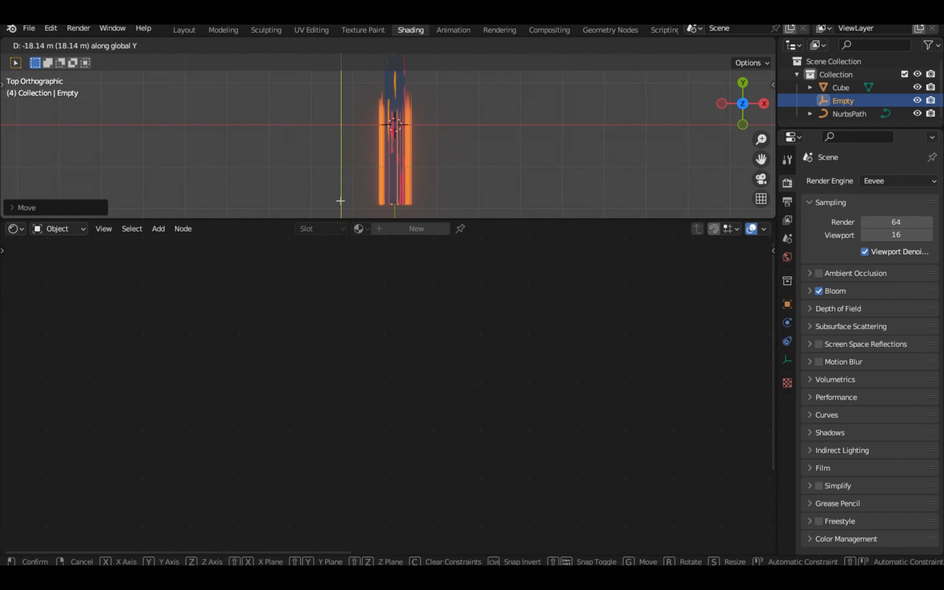
click(341, 201)
key(s)
click(341, 201)
middle_drag(429, 188, 336, 117)
key(KP_7)
Set the Empty as the reference object of the Texture Coordinate node in the tube's material
click(394, 164)
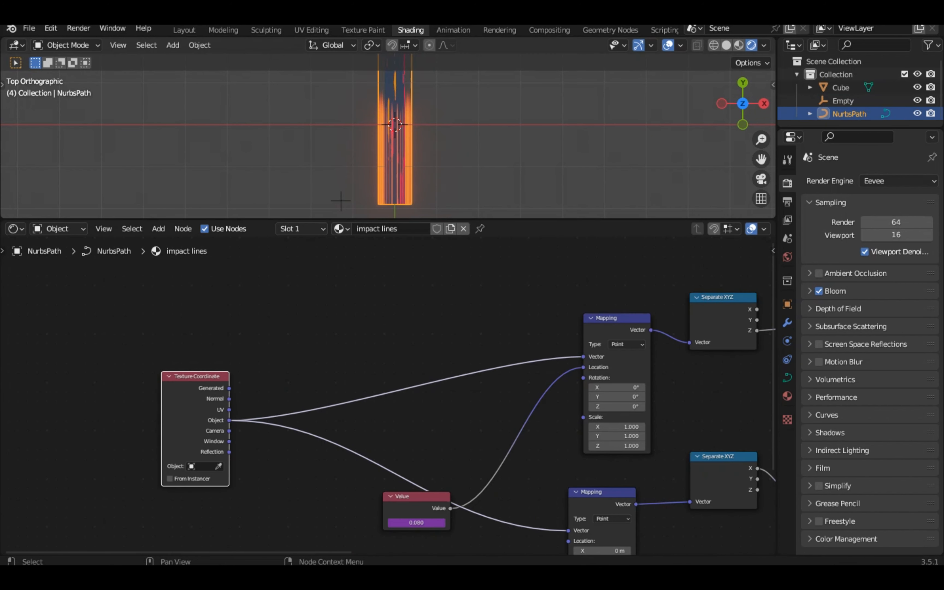
click(203, 466)
key(Escape)
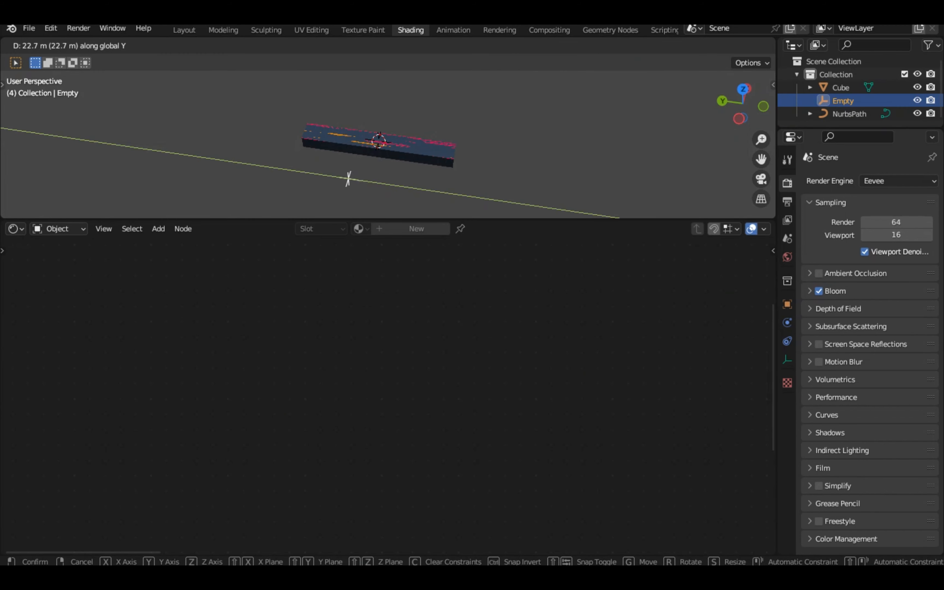
right_click(289, 170)
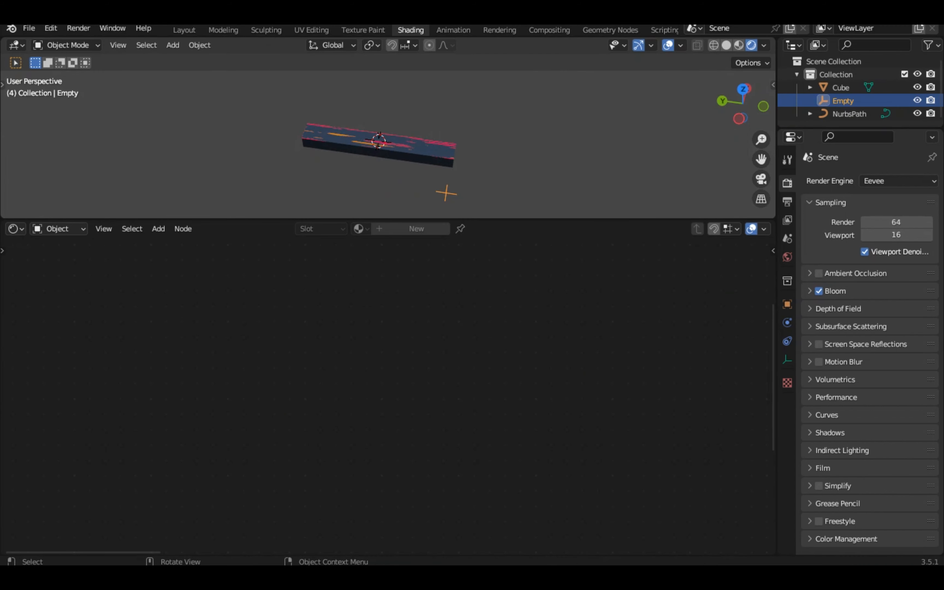
middle_drag(445, 168, 297, 145)
click(390, 165)
key(g)
key(y)
right_click(390, 166)
click(319, 175)
key(g)
key(y)
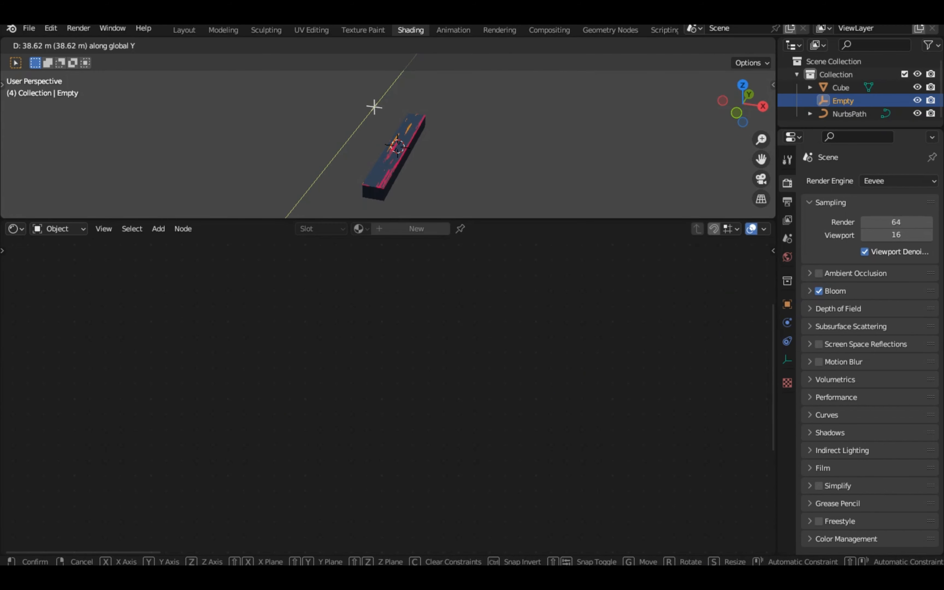
right_click(371, 124)
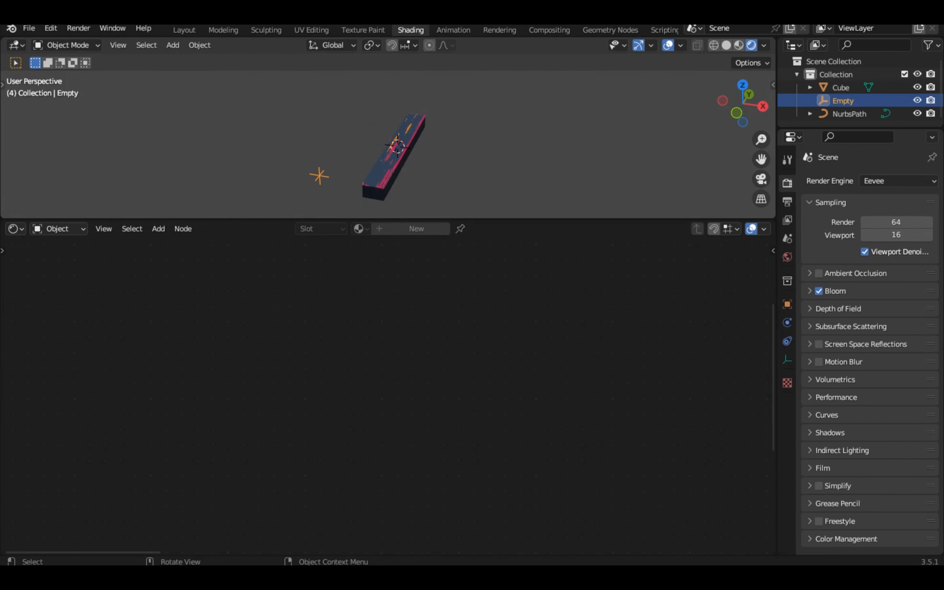
Apply the Empty's object transform
click(319, 176)
key(ctrl+a)
click(327, 208)
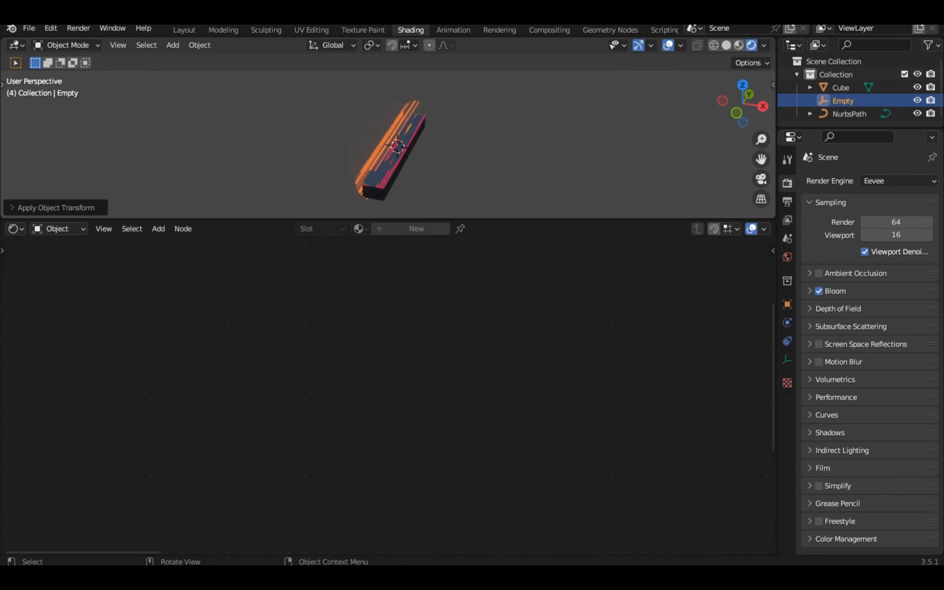
Move the Empty along X and Y to the other side of the tube, near the tube's front end
key(g)
key(x)
click(286, 195)
key(g)
key(y)
click(274, 211)
key(g)
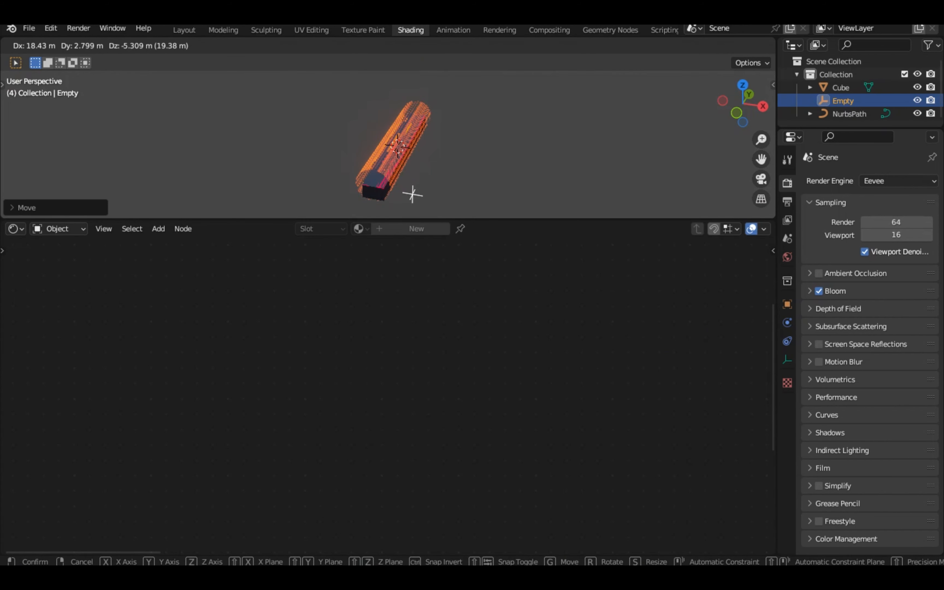
key(y)
key(Return)
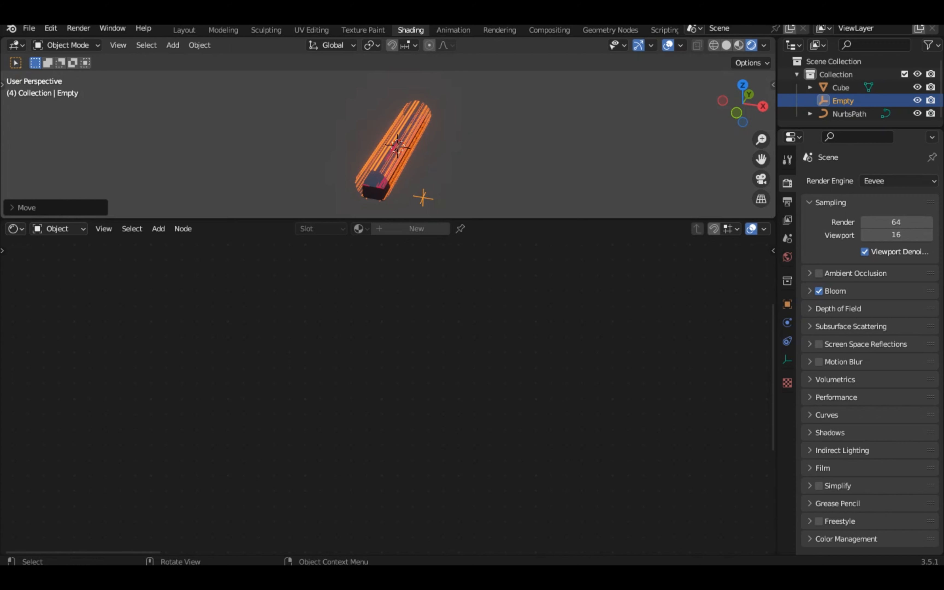
In the tube's material, drive the Gradient Texture from the Y output of its Separate XYZ node
click(395, 172)
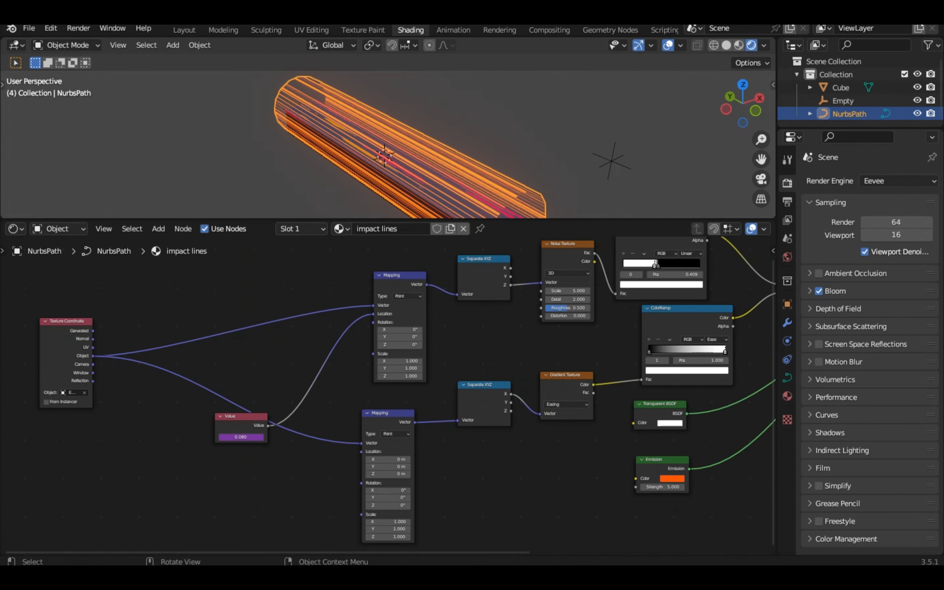
key(ctrl+z)
key(ctrl+shift+z)
middle_drag(449, 351, 345, 341)
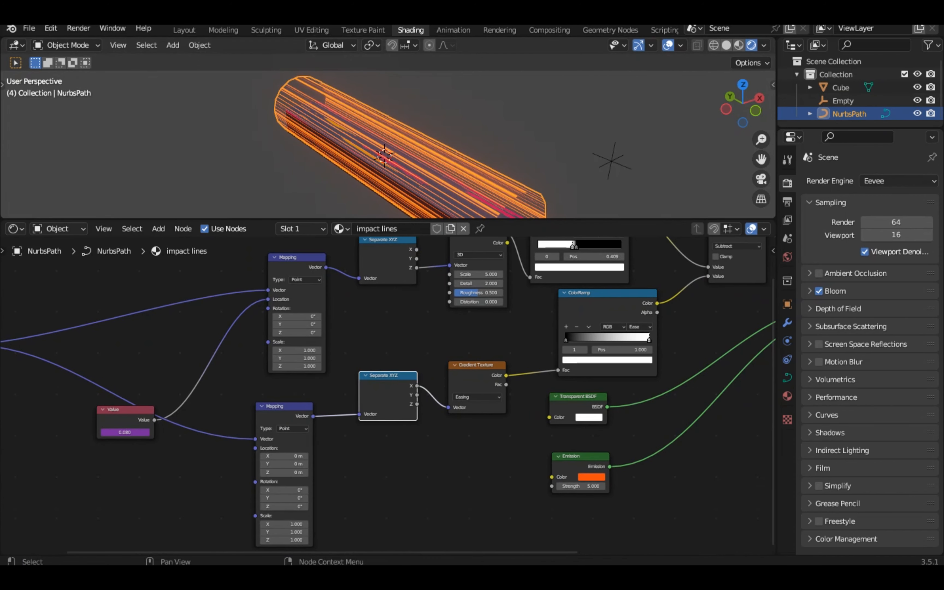
click(611, 161)
key(g)
key(y)
key(Escape)
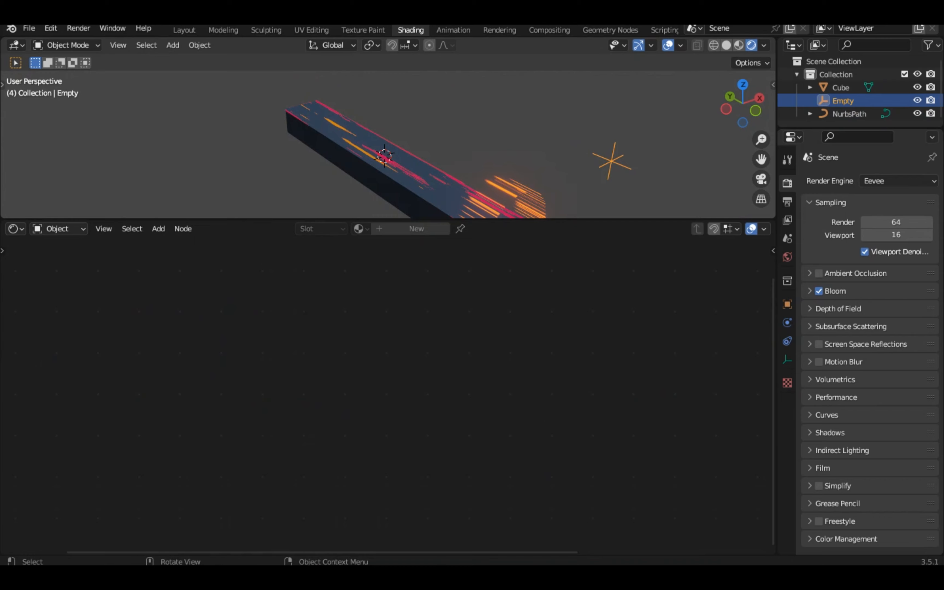
click(743, 84)
drag(761, 139, 736, 156)
click(183, 29)
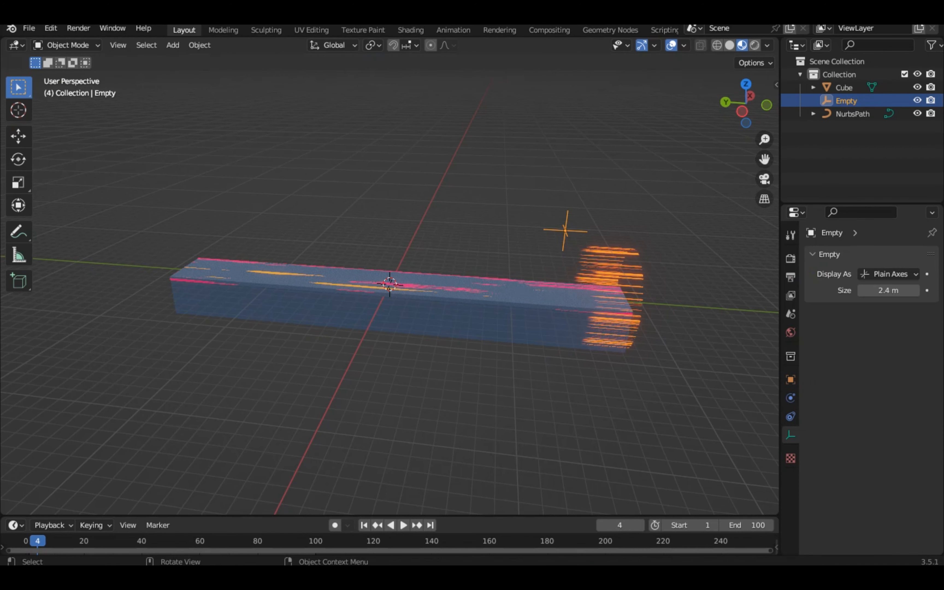
key(g)
key(y)
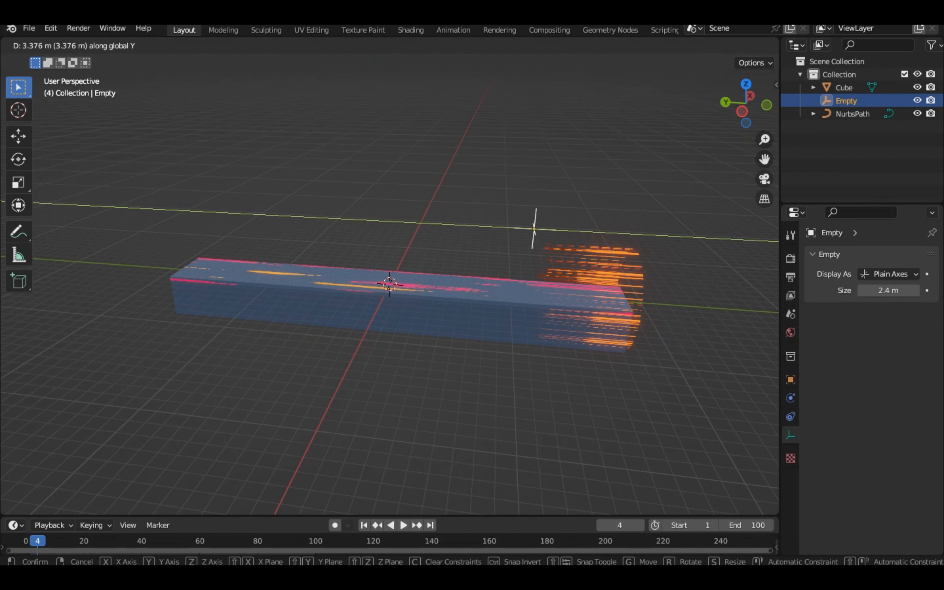
key(Escape)
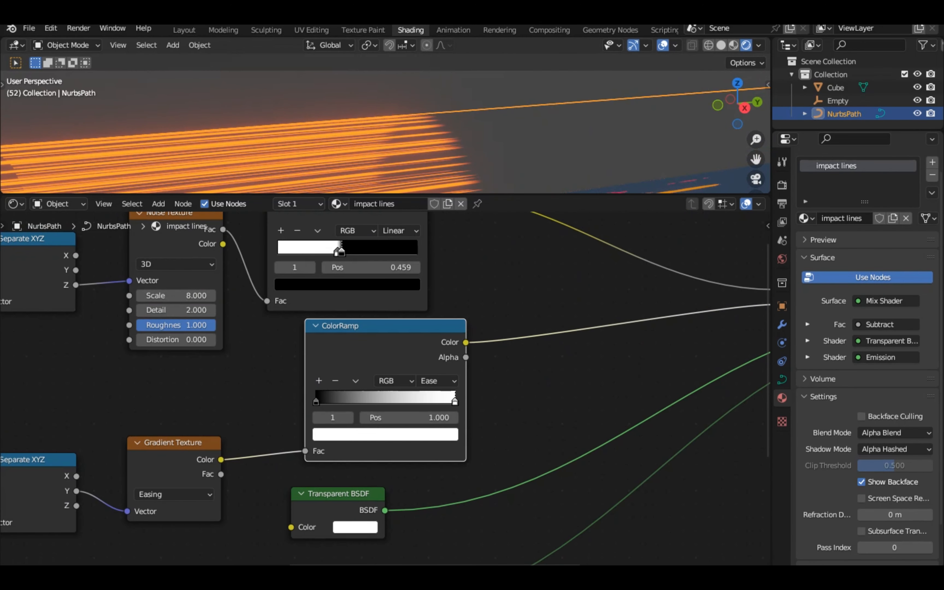
Try moving the black stop of the gradient's ColorRamp close to the white stop
drag(316, 402, 437, 401)
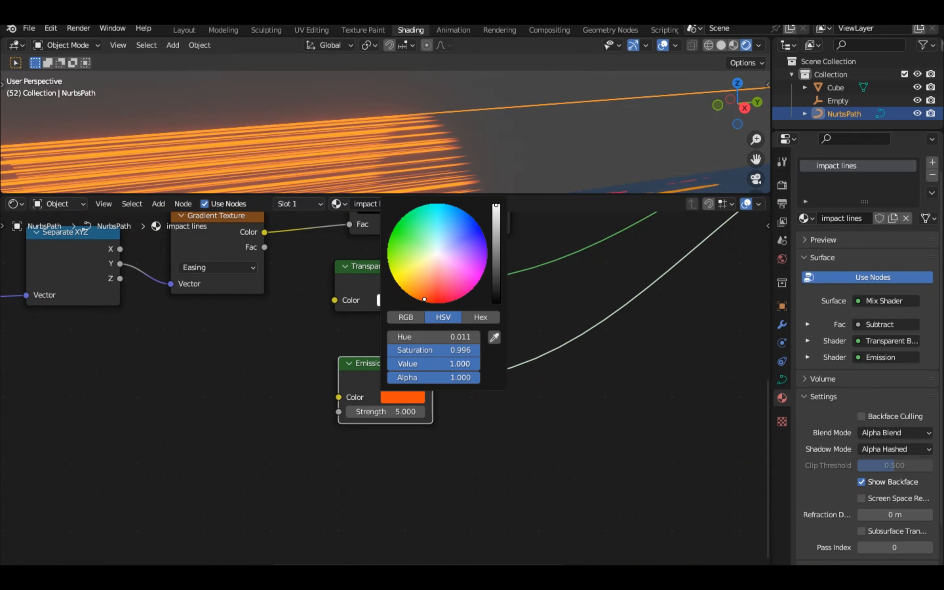
Fine-tune the Emission node's orange color and deselect the tube
mouse_move(413, 295)
mouse_down()
mouse_move(436, 301)
mouse_move(414, 295)
mouse_move(438, 254)
mouse_move(420, 300)
mouse_up()
key(alt+a)
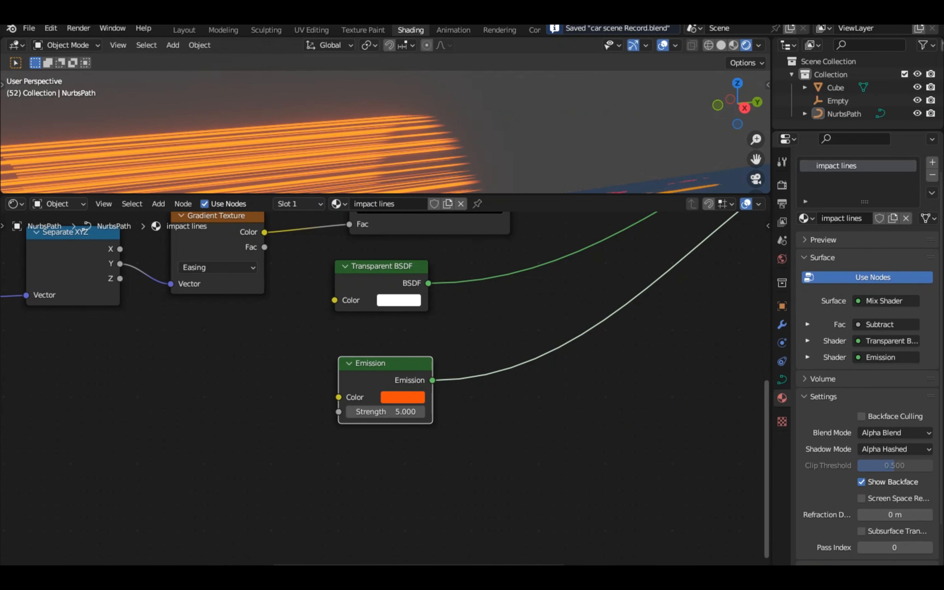
Move the Empty along Y so the impact lines extend farther along the tube, and play the animation to preview the fade
scroll(386, 389, up, 7)
middle_drag(384, 388, 550, 474)
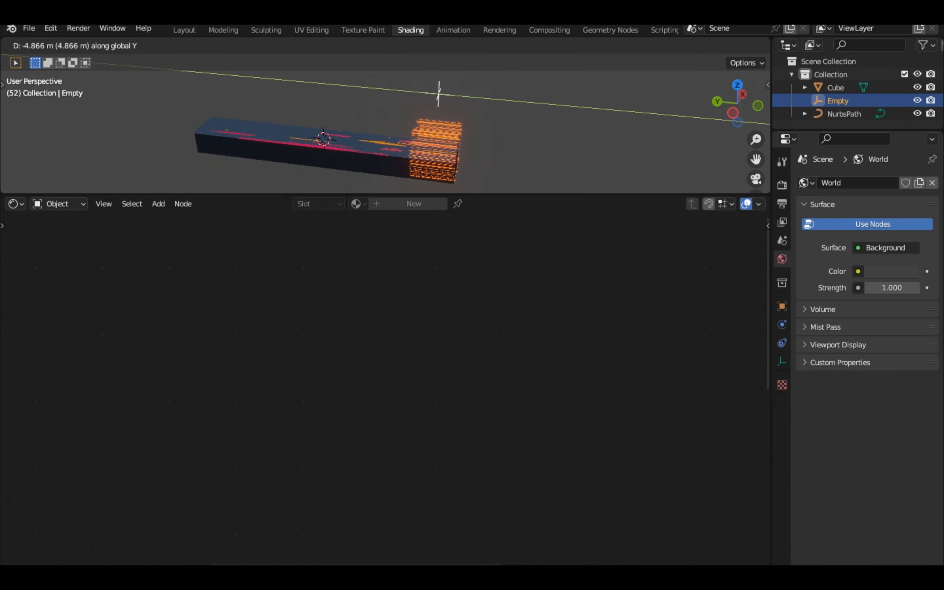
key(Return)
key(space)
key(space)
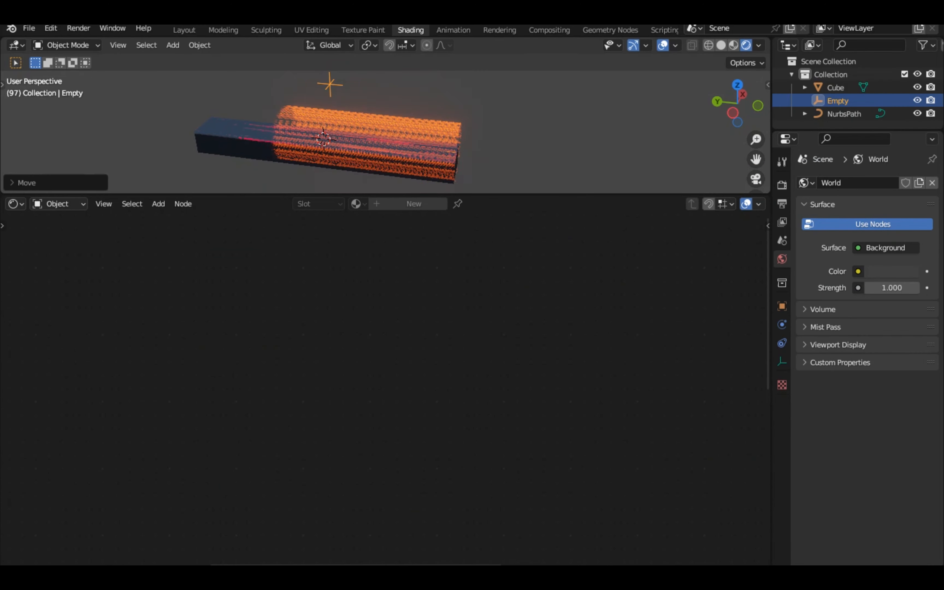
drag(756, 139, 655, 102)
drag(755, 159, 701, 102)
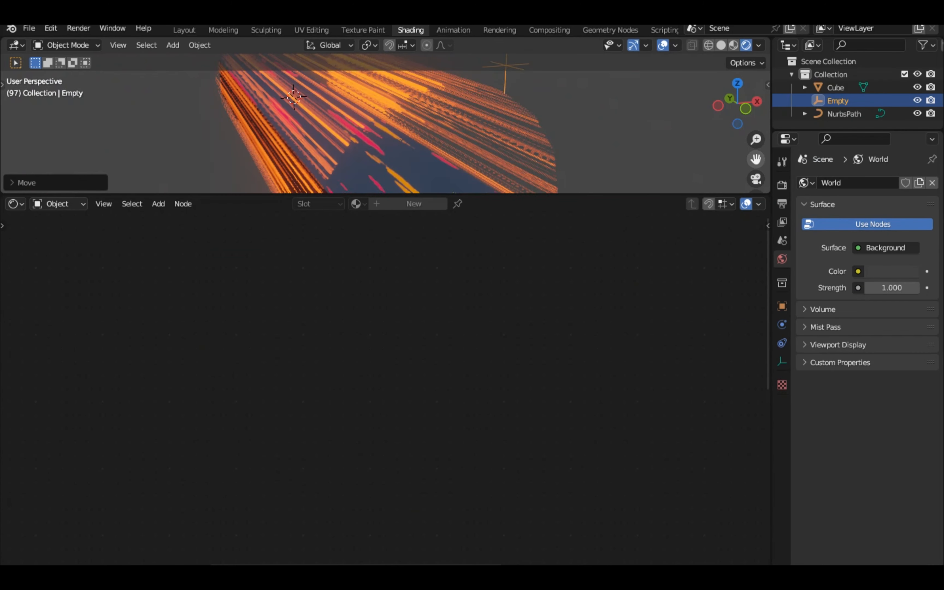
key(space)
key(space)
Select the tube and bring its impact lines node tree into view with no nodes selected
click(312, 117)
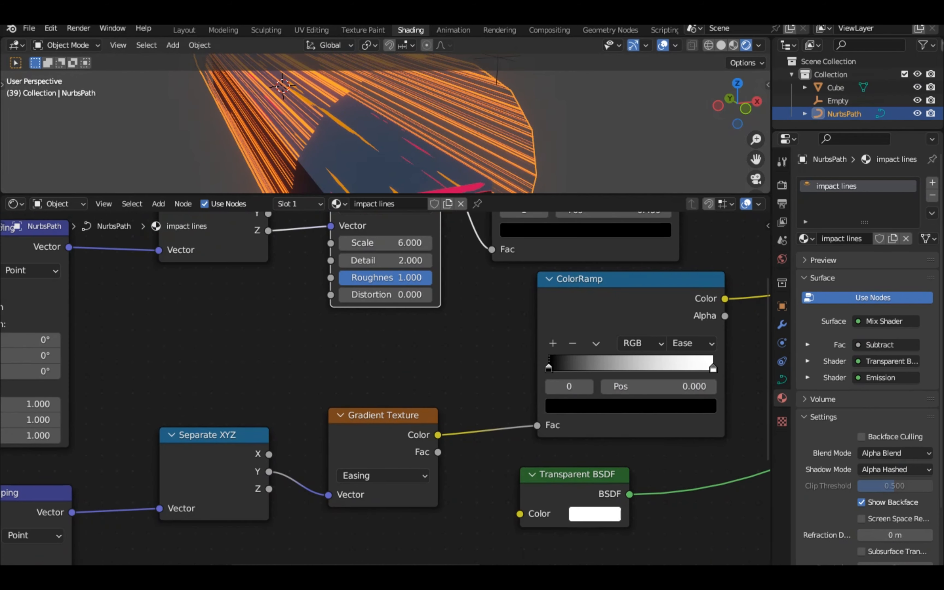
drag(713, 512, 225, 266)
scroll(329, 446, down, 9)
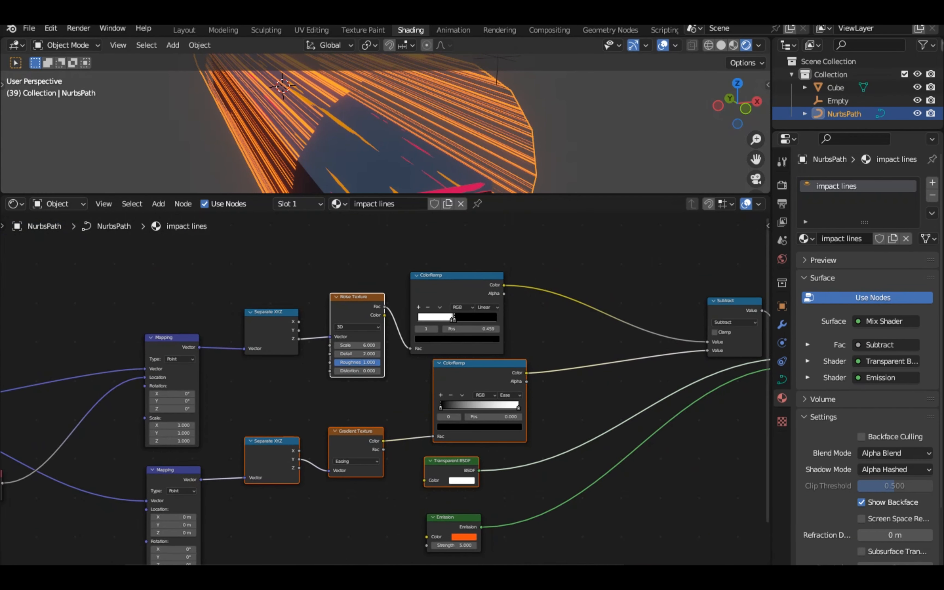
key(alt+a)
Try Backface Culling on the impact lines material and turn it off again
click(861, 436)
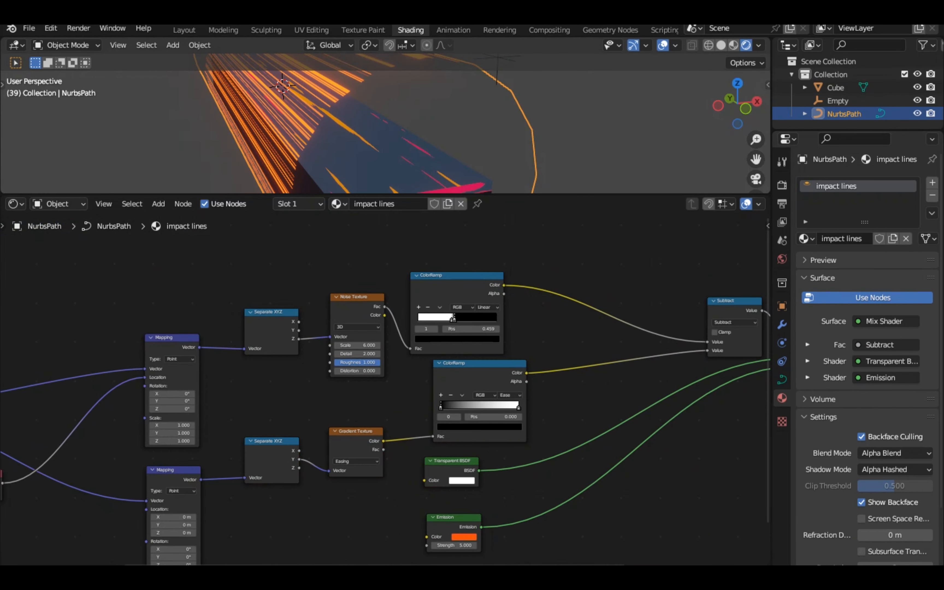
key(alt+a)
drag(746, 108, 756, 179)
click(861, 437)
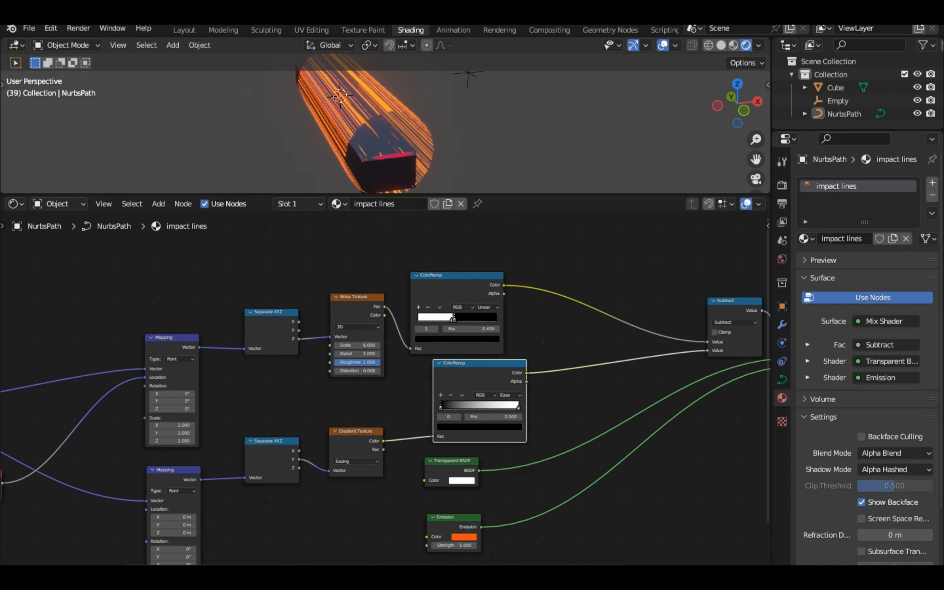
Examine the complete impact lines node tree, from Texture Coordinate and Mapping through the gradient and noise branches to the Material Output
click(355, 445)
middle_drag(356, 445, 386, 383)
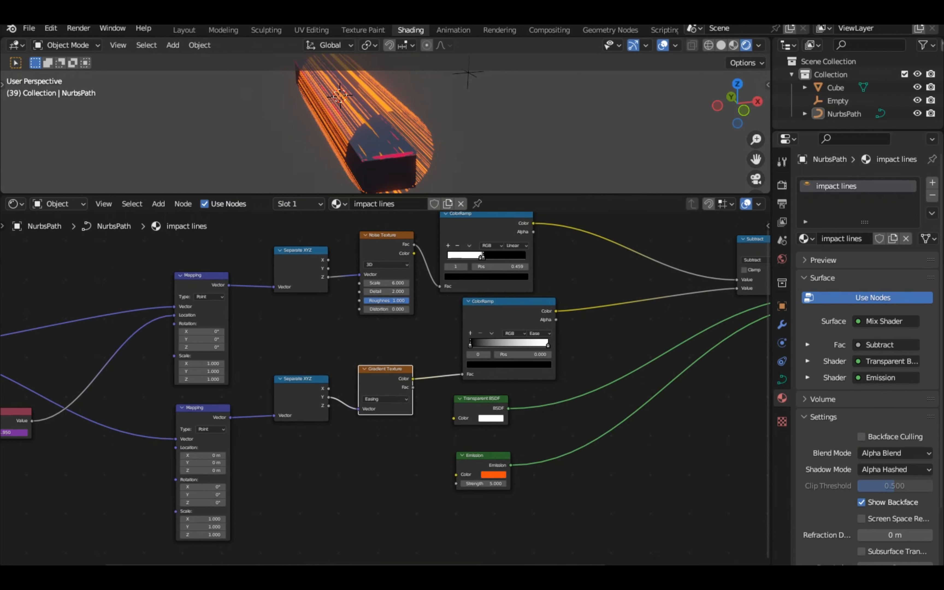
key(KP_Decimal)
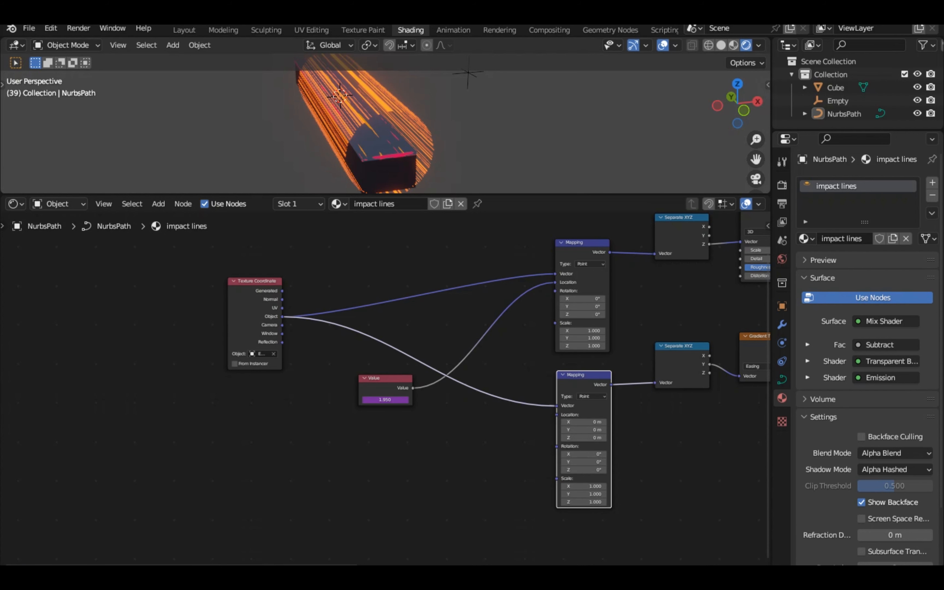
middle_drag(682, 365, 385, 390)
click(385, 390)
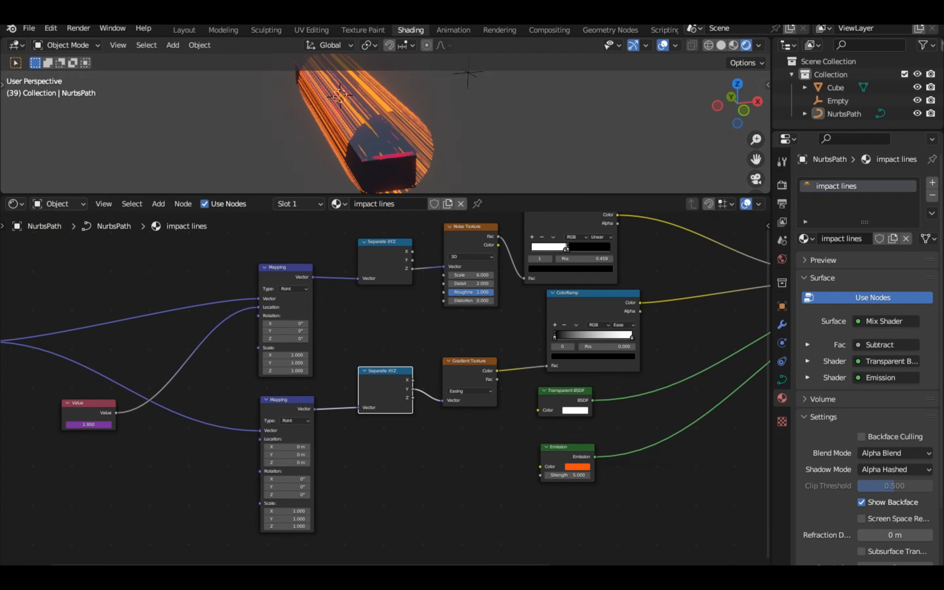
scroll(386, 398, up, 1)
middle_drag(386, 398, 386, 458)
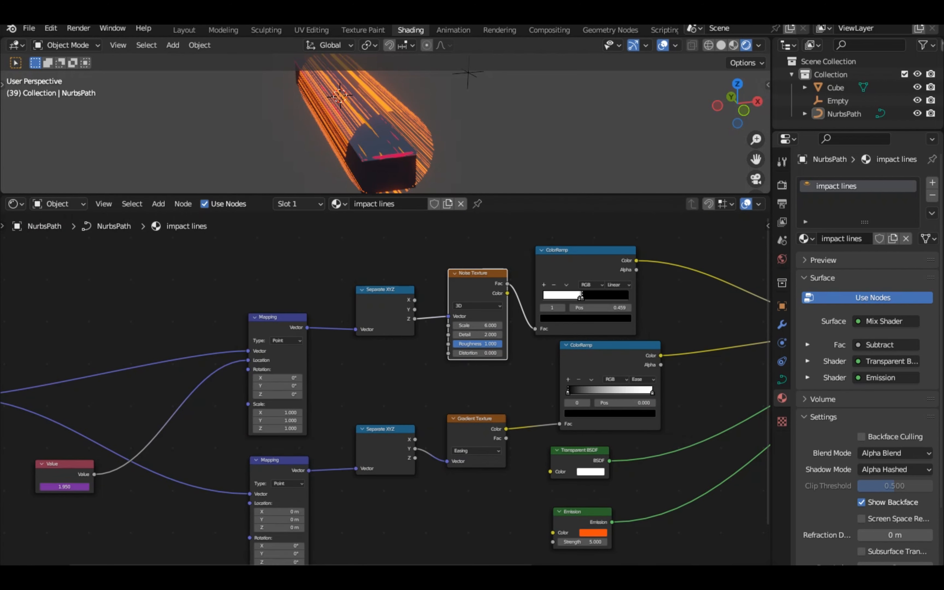
middle_drag(687, 312, 185, 396)
click(386, 391)
middle_drag(385, 391, 291, 366)
click(385, 390)
key(alt+a)
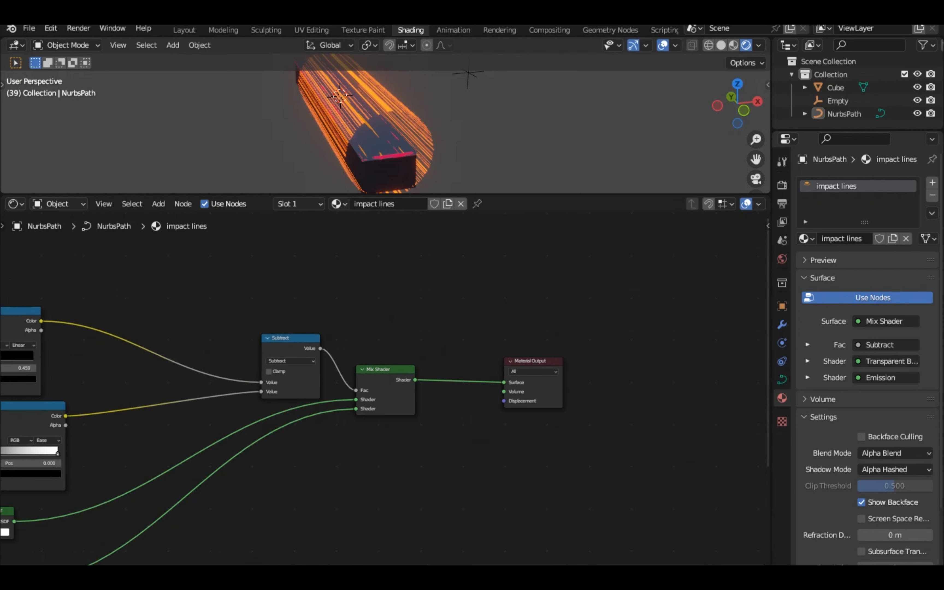
middle_drag(58, 507, 446, 393)
scroll(446, 393, up, 3)
click(353, 398)
click(355, 472)
scroll(382, 391, down, 5)
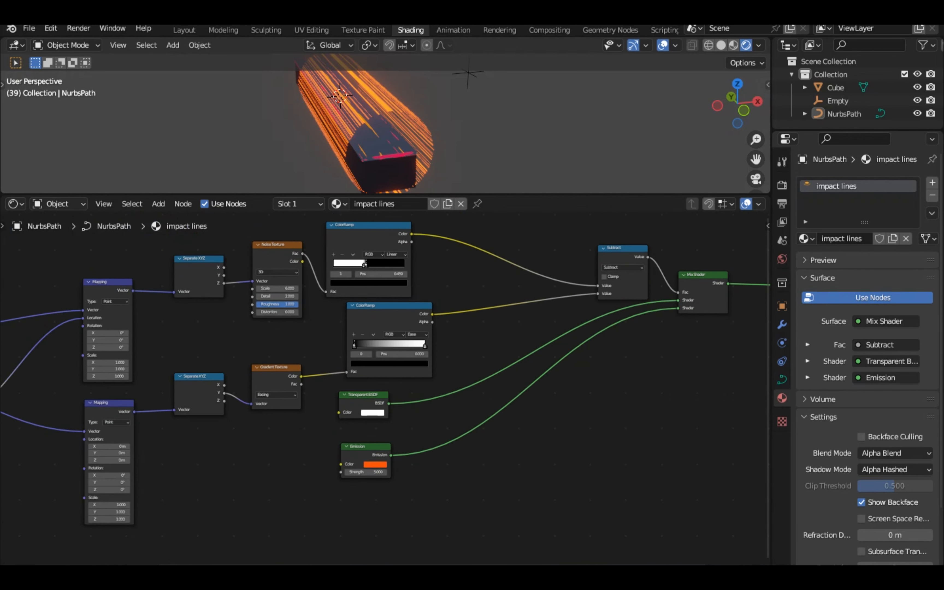
Move the Transparent BSDF and Emission nodes close to the Mix Shader, below the Subtract node
drag(379, 395, 598, 314)
click(366, 446)
drag(365, 446, 606, 377)
click(623, 248)
drag(581, 313, 611, 323)
Move both ColorRamps, the Noise and Gradient Textures, the Separate XYZ nodes and the Mapping nodes closer to the Subtract node
drag(389, 305, 507, 306)
drag(368, 224, 513, 262)
drag(277, 282, 413, 273)
drag(276, 404, 409, 389)
drag(199, 295, 336, 278)
drag(199, 412, 336, 409)
drag(107, 318, 260, 278)
drag(109, 440, 264, 429)
Move the Texture Coordinate and Value nodes together closer to the two Mapping nodes
scroll(265, 429, up, 1)
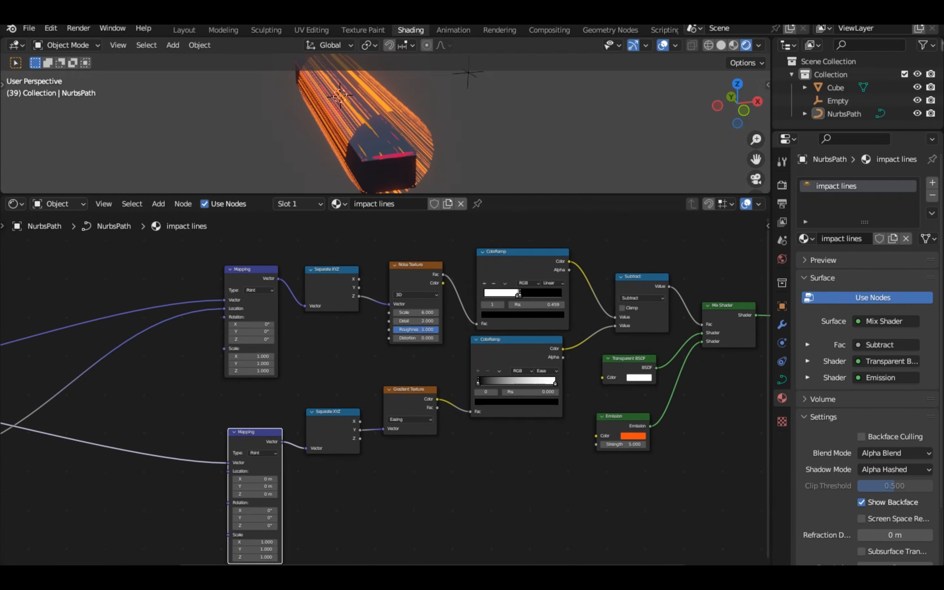
middle_drag(265, 429, 396, 404)
drag(336, 250, 390, 429)
scroll(388, 390, down, 3)
click(98, 416)
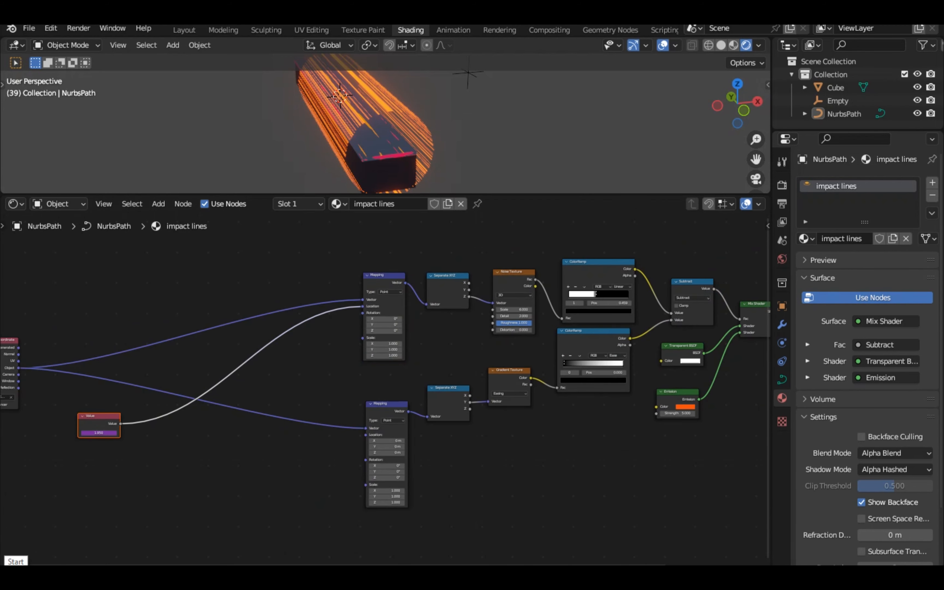
drag(126, 320, 15, 426)
drag(99, 416, 346, 368)
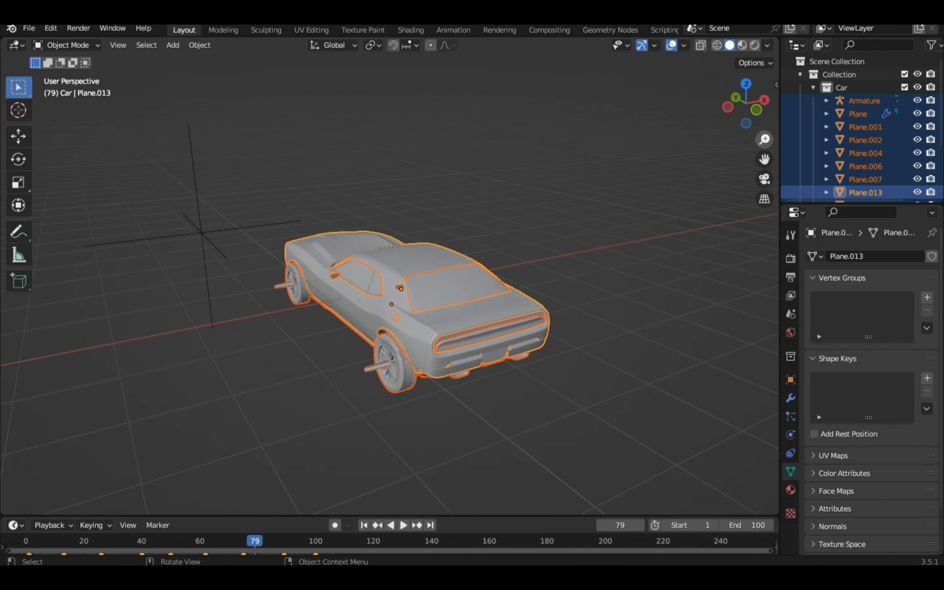
Move the car along X into the tube and align it with the tube's centre line in top view
key(g)
key(x)
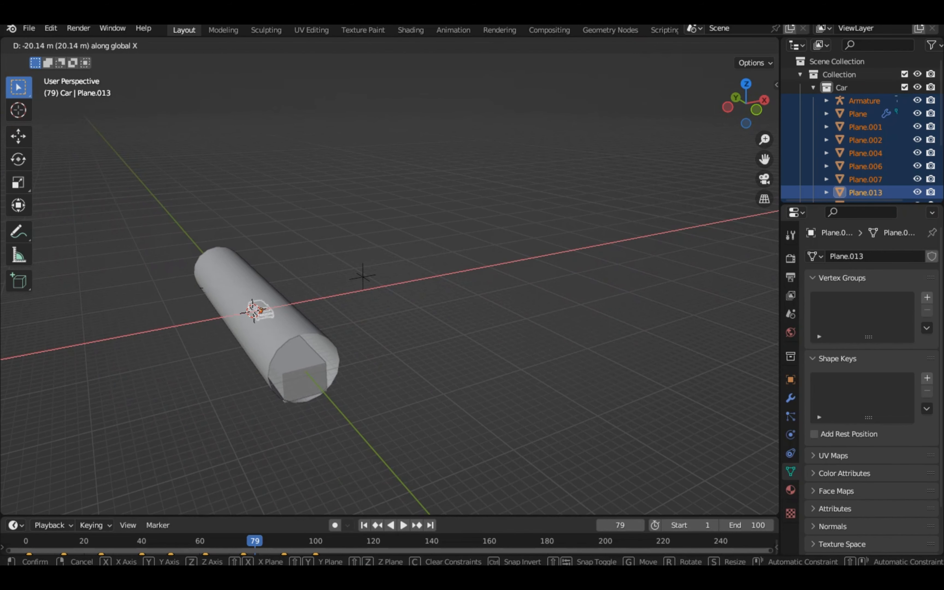
key(Return)
key(KP_7)
key(g)
key(x)
key(Return)
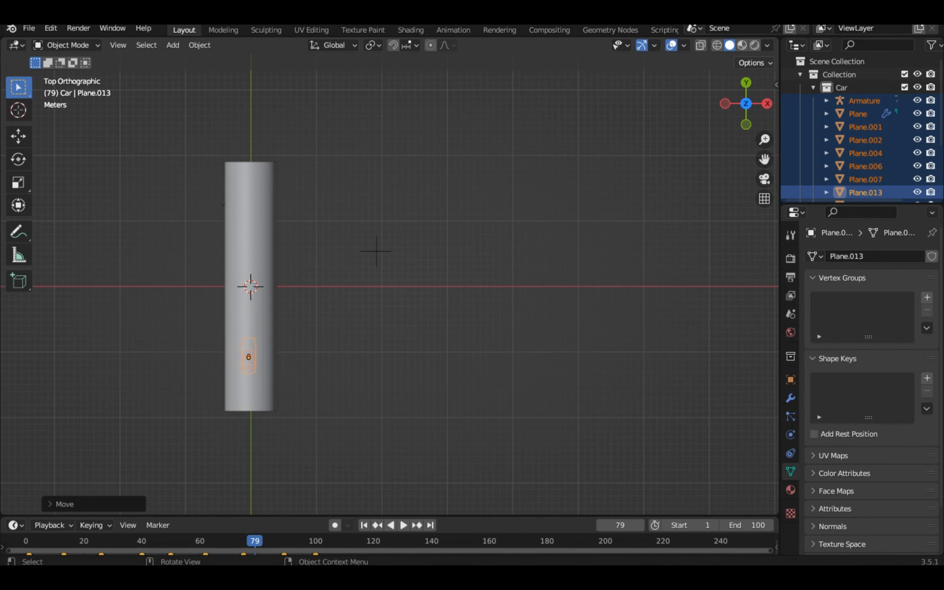
Raise the car along Z so that its wheels stand on the road surface
key(KP_3)
key(KP_Decimal)
middle_drag(312, 273, 441, 261)
key(g)
key(z)
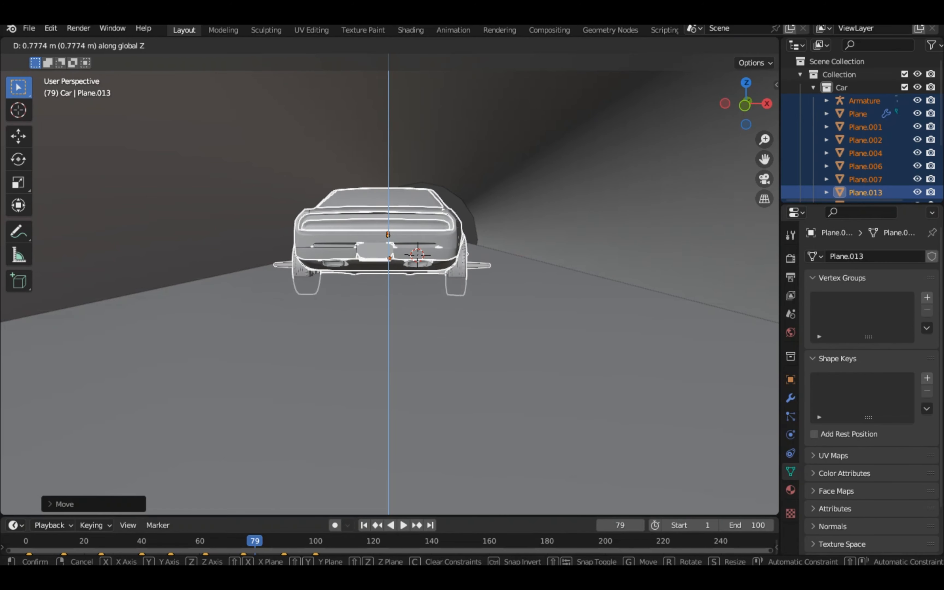
key(Return)
Show the scene in rendered shading from behind the car, with the car deselected
drag(746, 104, 718, 114)
drag(764, 139, 597, 102)
click(754, 46)
key(alt+a)
mouse_move(746, 104)
mouse_down()
mouse_move(720, 113)
mouse_move(546, 117)
mouse_move(753, 92)
mouse_up()
Add a Path curve to the scene and isolate it in local view
click(487, 332)
key(shift+a)
mouse_move(429, 133)
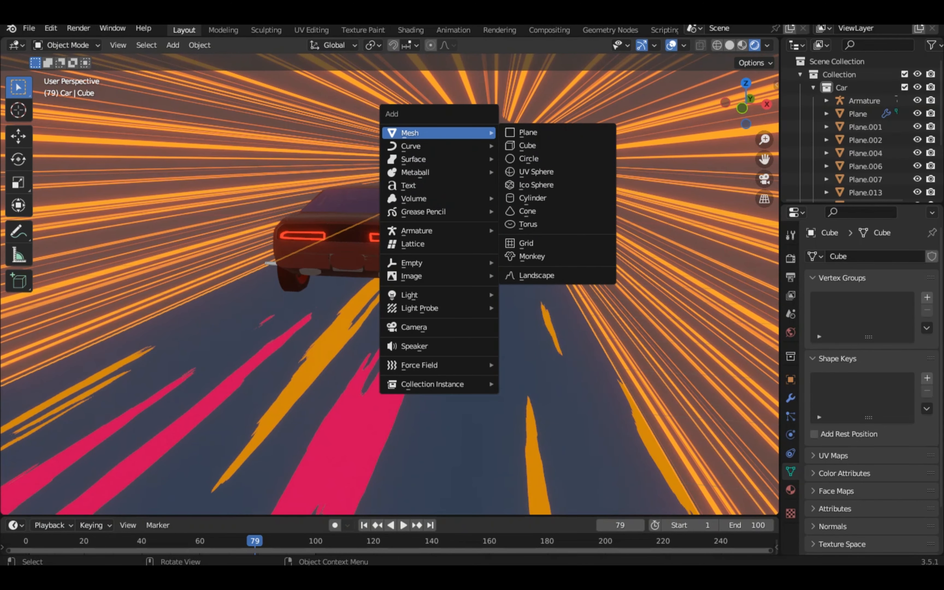
mouse_move(410, 146)
click(530, 205)
key(KP_Divide)
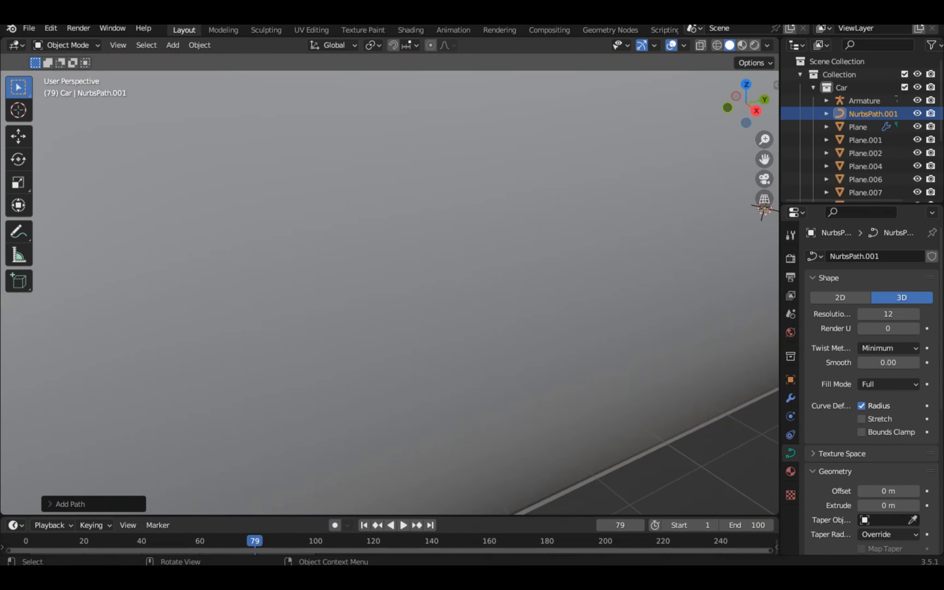
Rotate the new path 90 degrees around the Z axis
key(r)
key(z)
key(minus)
key(Escape)
text(rz90)
key(Return)
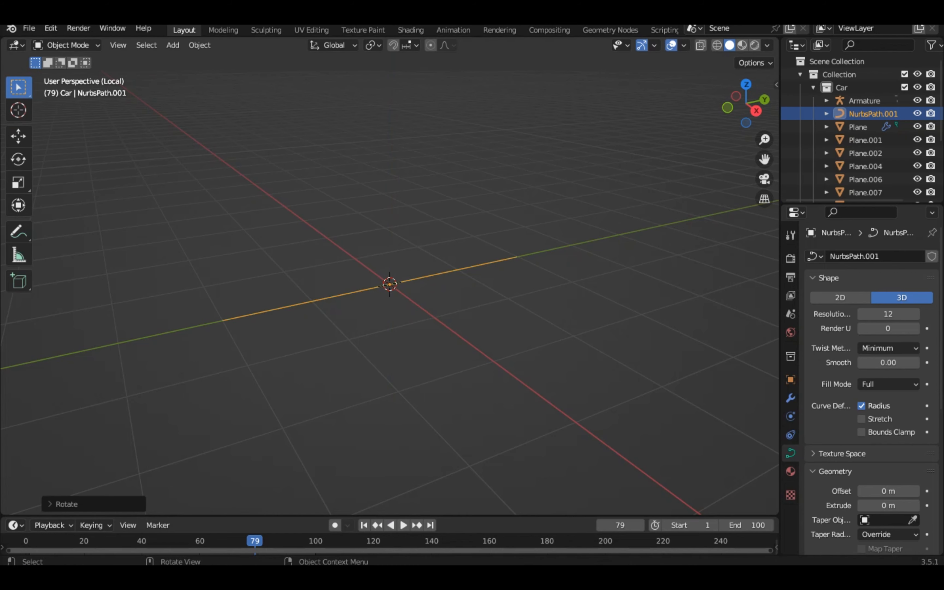
Raise the path along Z, move it along Y toward the car, and isolate it in local view again
key(g)
key(z)
key(Return)
key(KP_Divide)
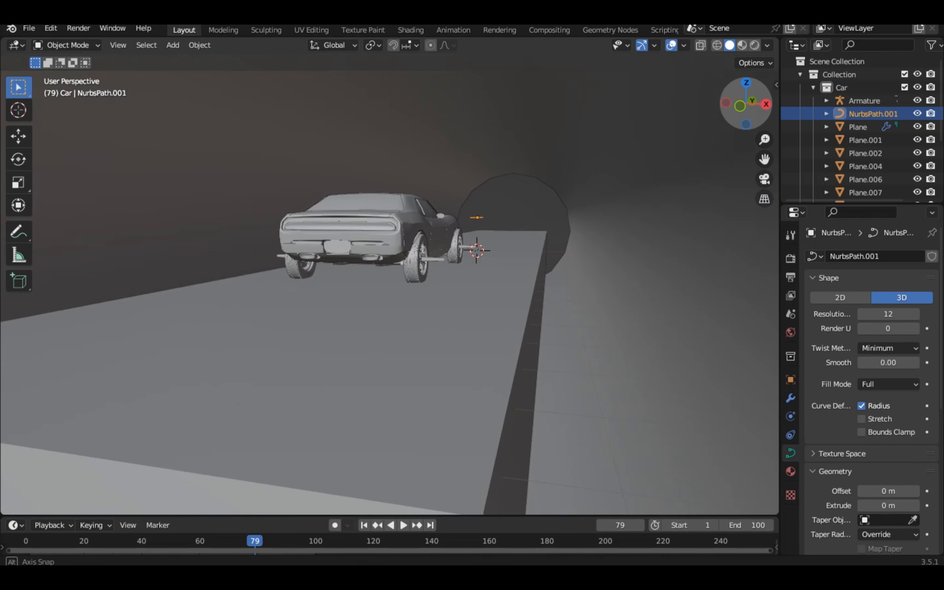
key(g)
key(y)
key(Return)
key(KP_Divide)
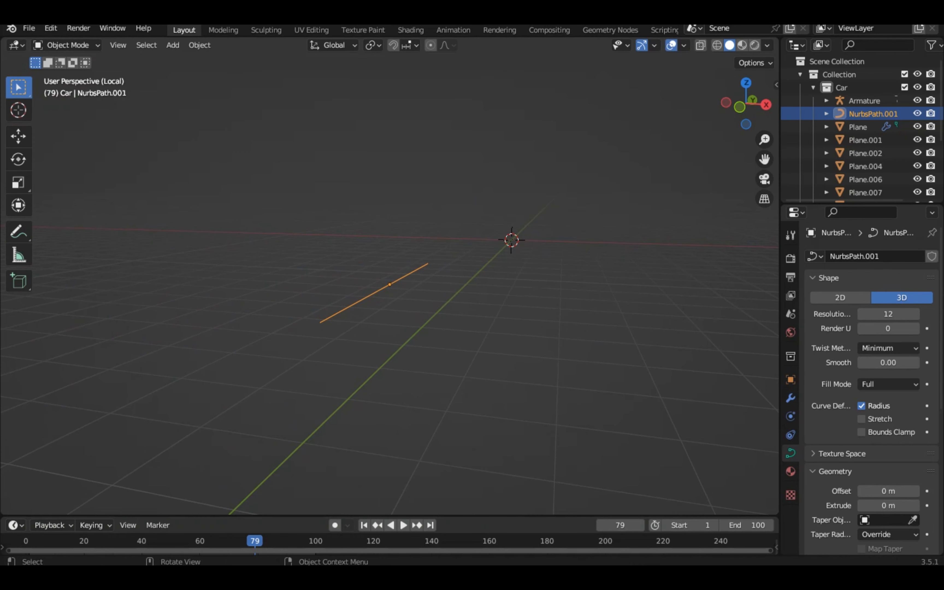
Give the path a round bevel with a depth of 0.27 m
scroll(870, 386, down, 6)
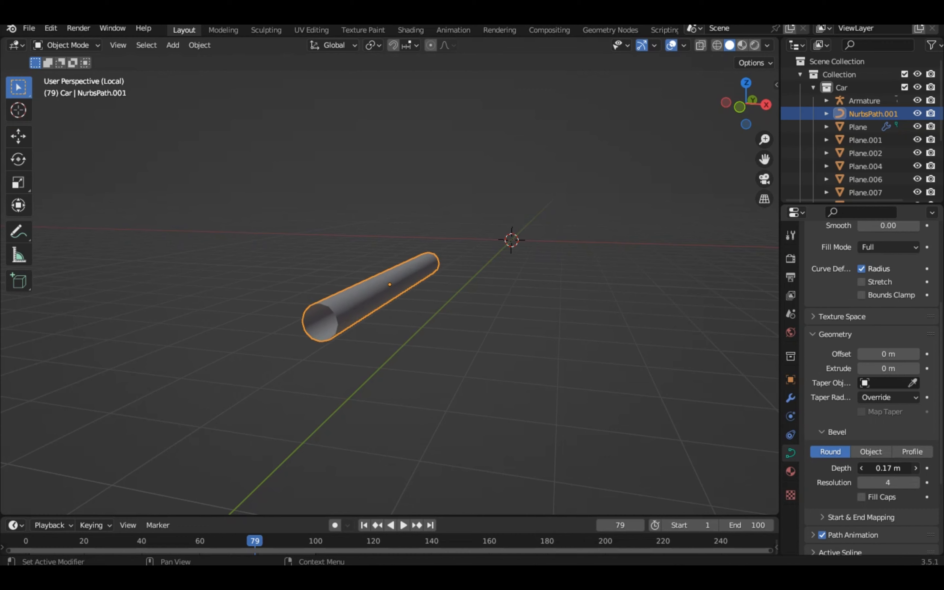
drag(888, 468, 901, 468)
middle_drag(625, 332, 488, 330)
Shrink the path's end control point to a sharp tip and scale the neighbouring point's radius to about 0.52
key(Tab)
click(533, 270)
key(alt+s)
click(535, 272)
click(465, 277)
key(alt+s)
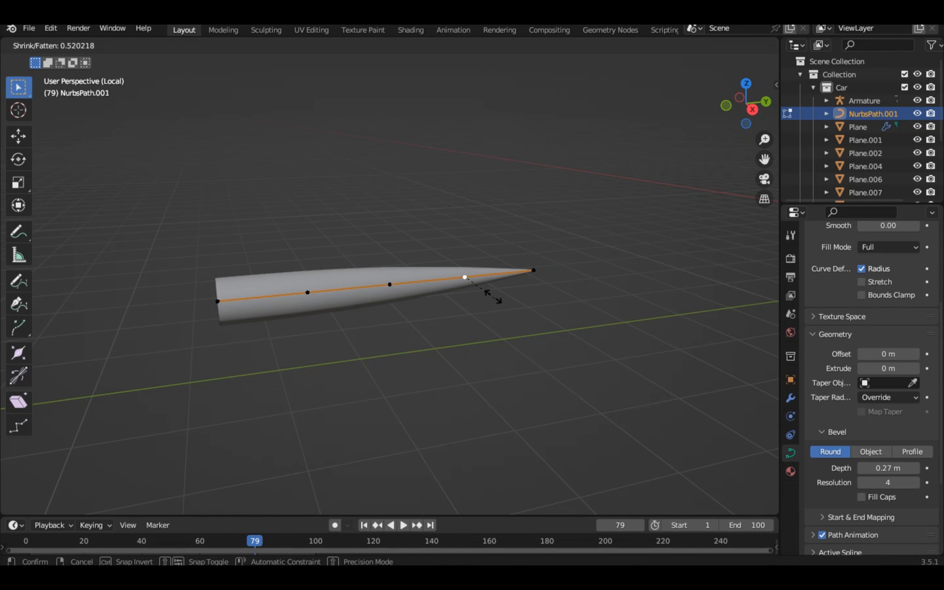
click(484, 290)
Fatten the path's middle control points and narrow the blunt end point to form a bulging, tapered shape
click(390, 284)
key(alt+s)
click(307, 292)
key(alt+s)
click(217, 302)
key(alt+s)
middle_drag(273, 328, 390, 348)
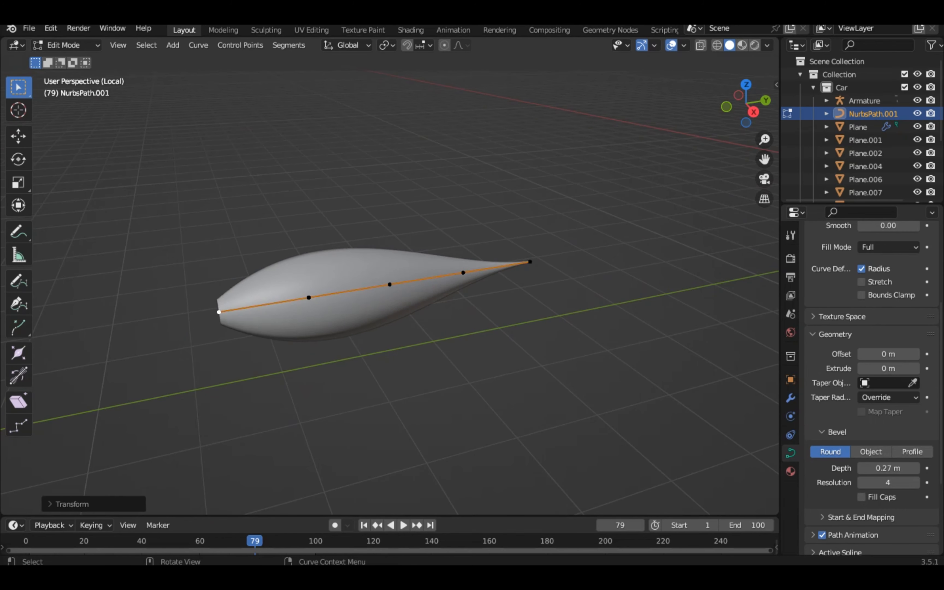
Extrude two more control points from the path's blunt end and adjust the radius of each
key(e)
click(517, 309)
key(alt+s)
click(722, 308)
key(e)
click(695, 312)
key(alt+s)
Enable Fill Caps for the path's bevel, leave Edit Mode and deselect the path
scroll(872, 390, down, 3)
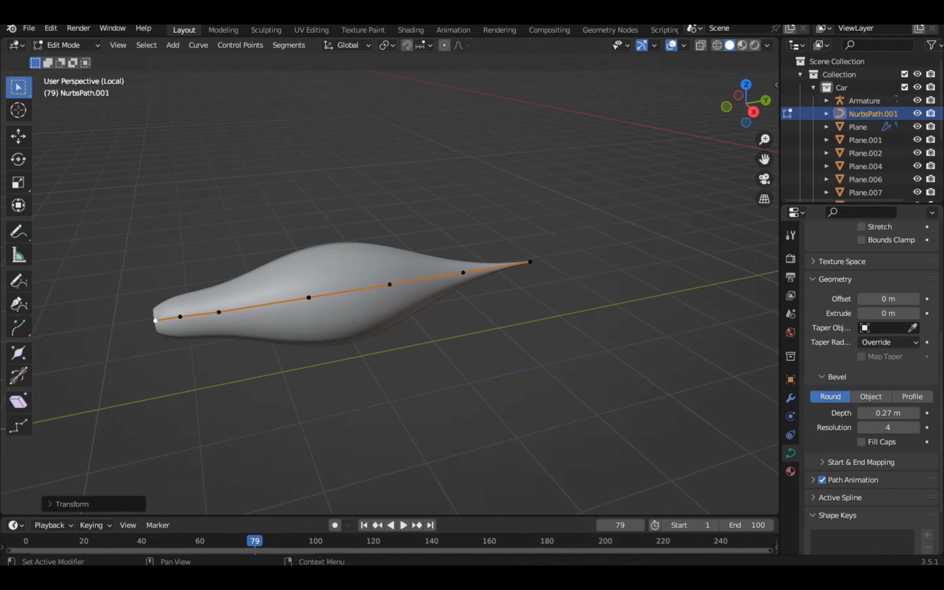
scroll(872, 338, up, 5)
scroll(872, 337, down, 7)
click(862, 375)
key(Tab)
key(alt+a)
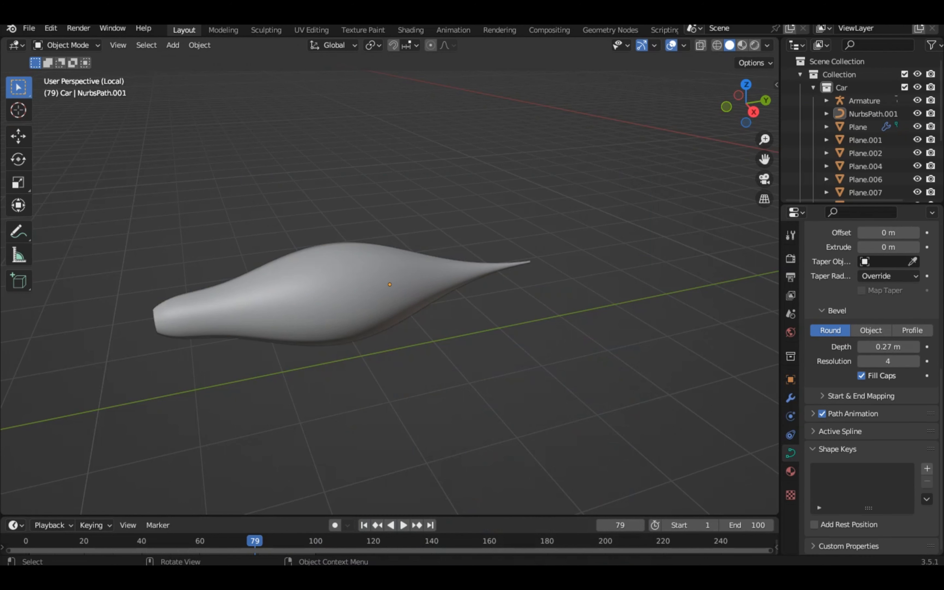
Convert the tapered path from a curve to a mesh
click(791, 397)
click(409, 289)
click(199, 46)
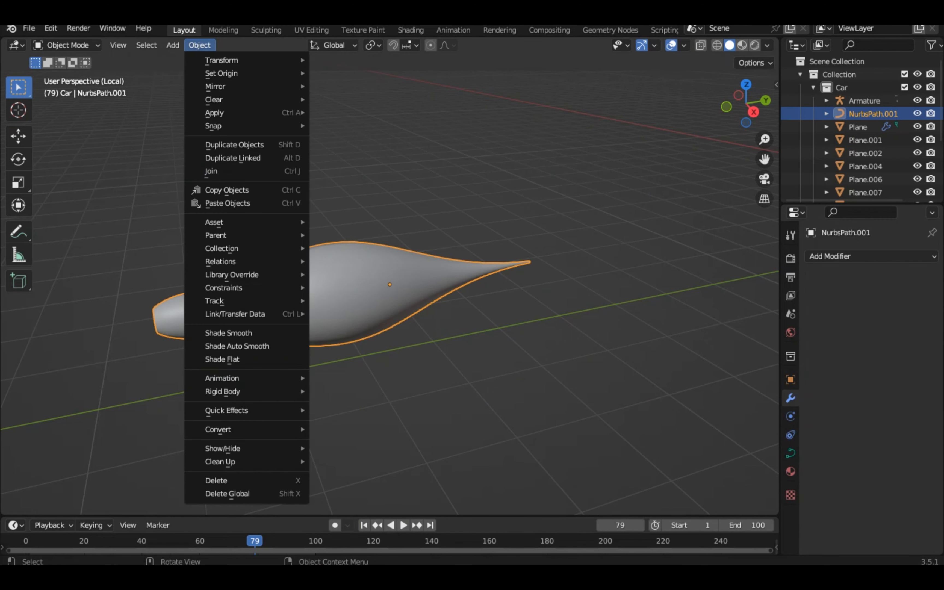
mouse_move(218, 430)
click(339, 444)
click(199, 45)
click(340, 444)
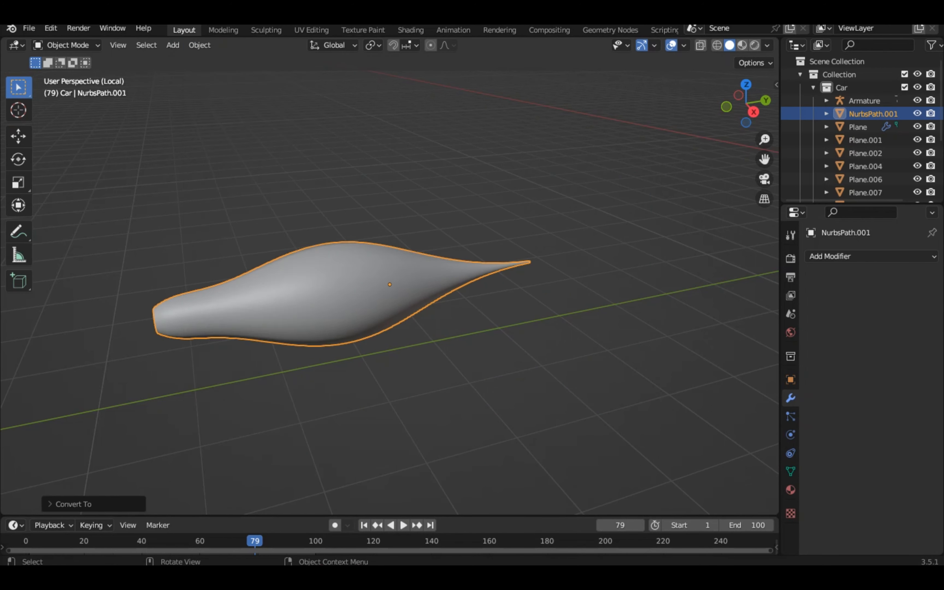
Check the converted mesh in Edit Mode and add a Subdivision Surface modifier to it
key(Tab)
middle_drag(339, 443, 436, 426)
key(Tab)
click(625, 172)
drag(751, 104, 721, 107)
click(872, 256)
click(693, 494)
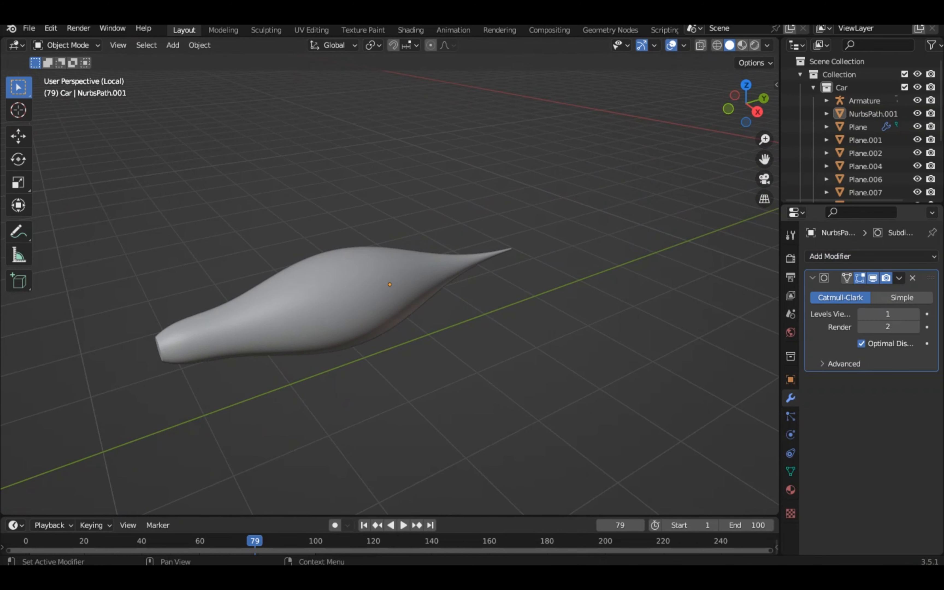
Add a Displace modifier to the tapered mesh and create a new texture for it
click(871, 256)
click(778, 336)
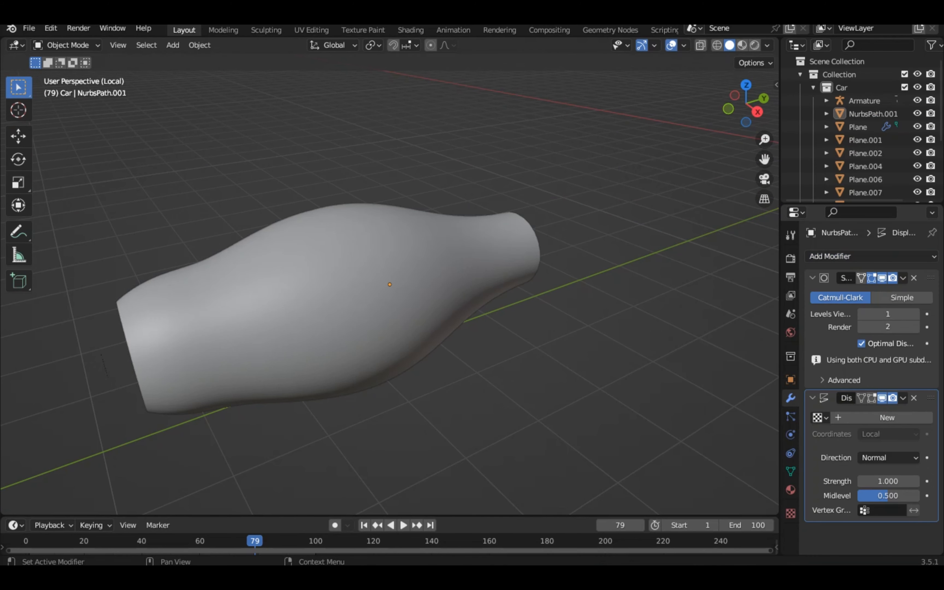
click(887, 417)
Change the type of the Displace modifier's texture to Stucci and view the displaced mesh from the side
click(791, 513)
scroll(870, 390, down, 2)
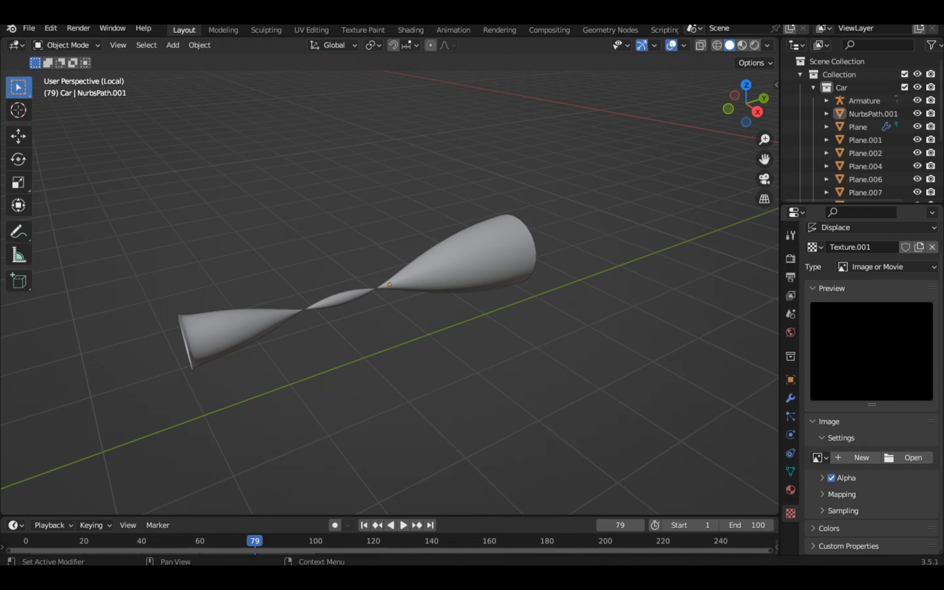
click(886, 267)
click(865, 412)
drag(743, 104, 751, 105)
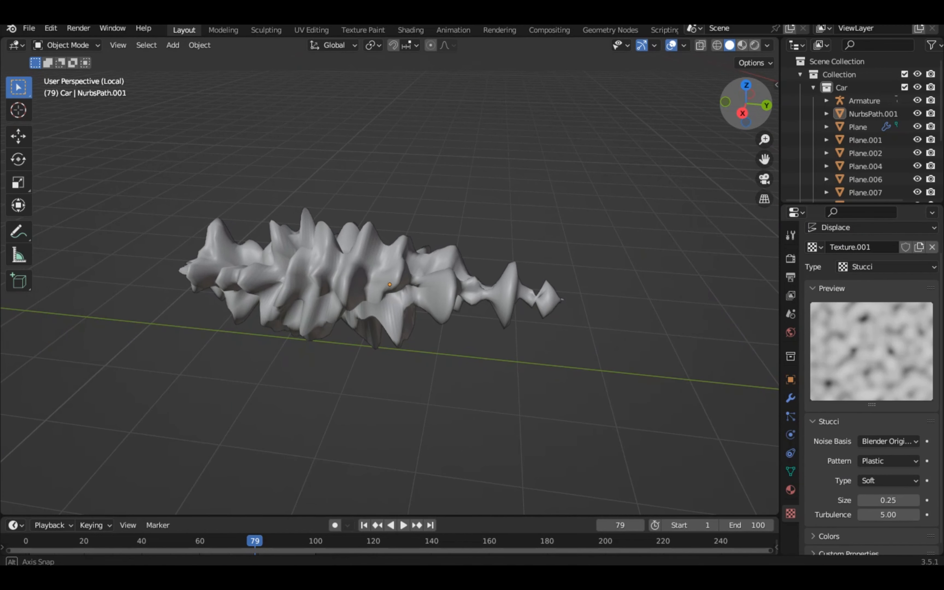
Lower the Displace modifier's strength to 0.8
scroll(870, 390, down, 1)
click(790, 398)
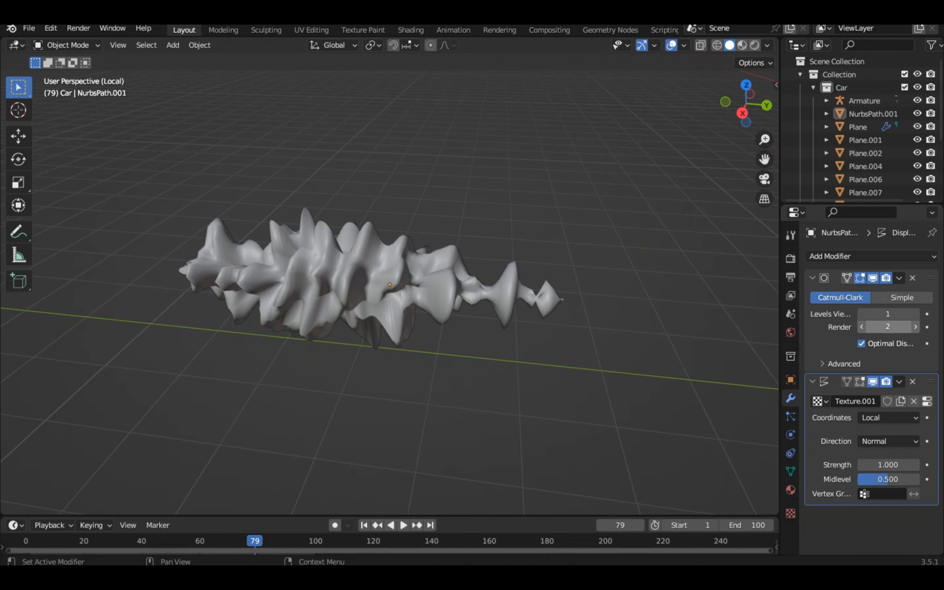
click(862, 464)
click(861, 465)
Create a vertex group named Smoke on the tapered mesh and assign all its geometry with a weight of 0.1
click(389, 284)
key(Tab)
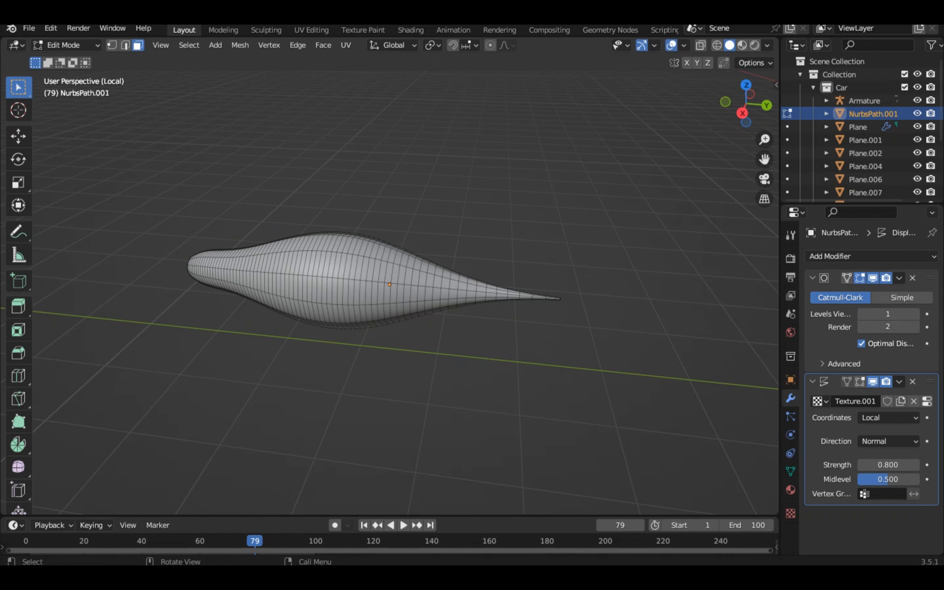
key(a)
click(790, 471)
click(927, 298)
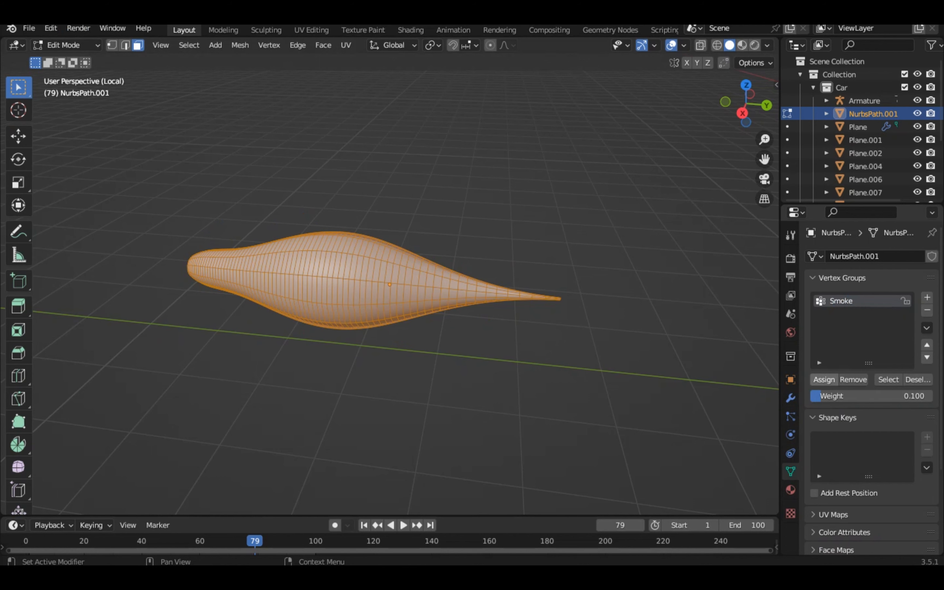
Paint a linear weight gradient along the mesh in Weight Paint mode, strongest at the blunt end and fading out beyond the narrow tip
key(Tab)
click(67, 45)
click(74, 116)
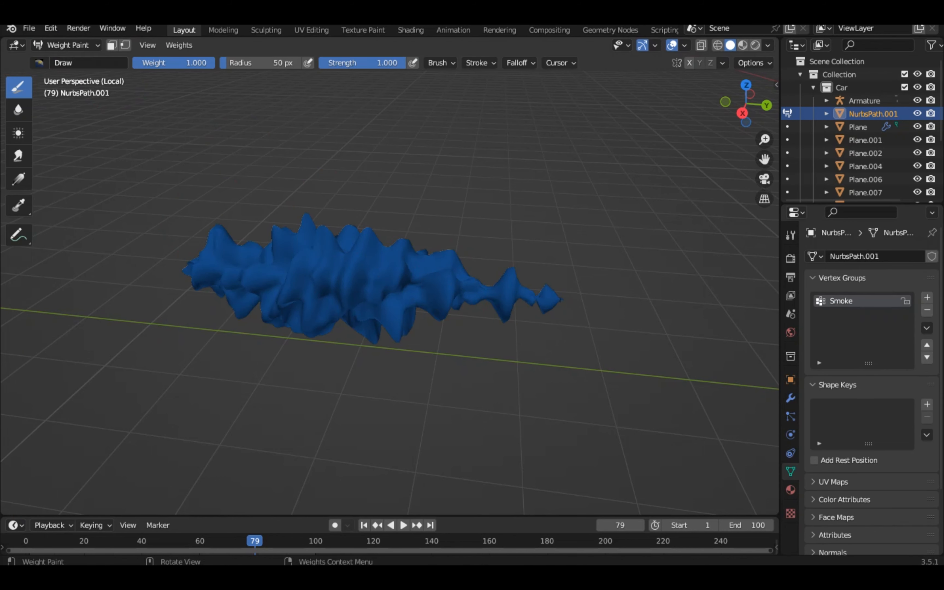
click(18, 179)
mouse_move(187, 268)
mouse_down()
mouse_move(645, 309)
mouse_move(627, 311)
mouse_up()
Limit the Displace modifier to the Smoke vertex group and return to Object Mode
click(790, 398)
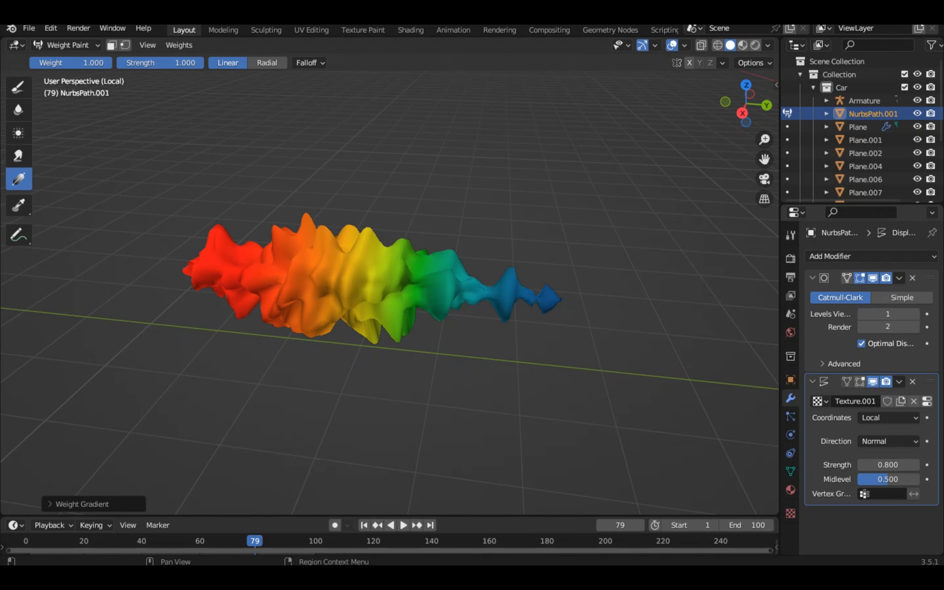
click(881, 494)
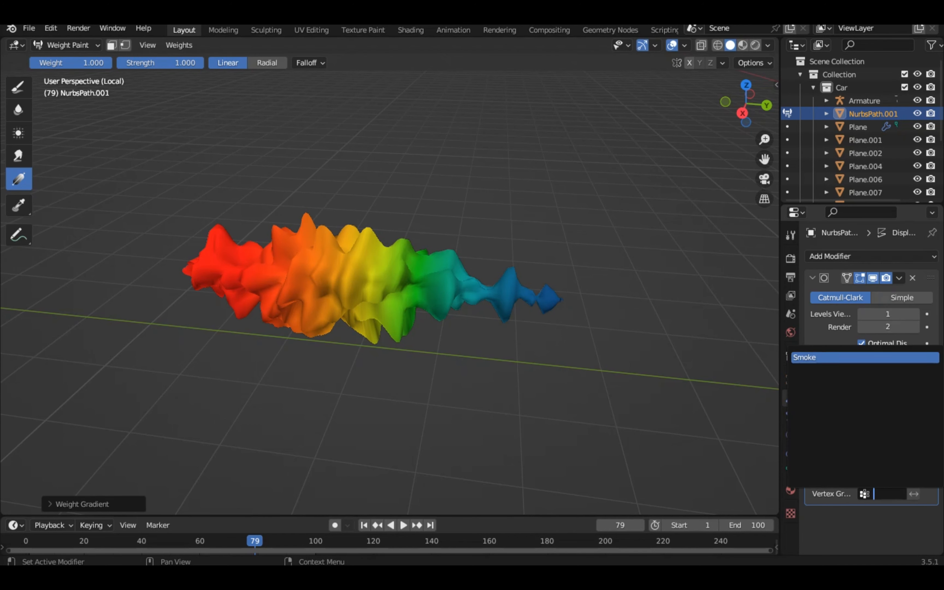
click(863, 358)
drag(746, 103, 453, 104)
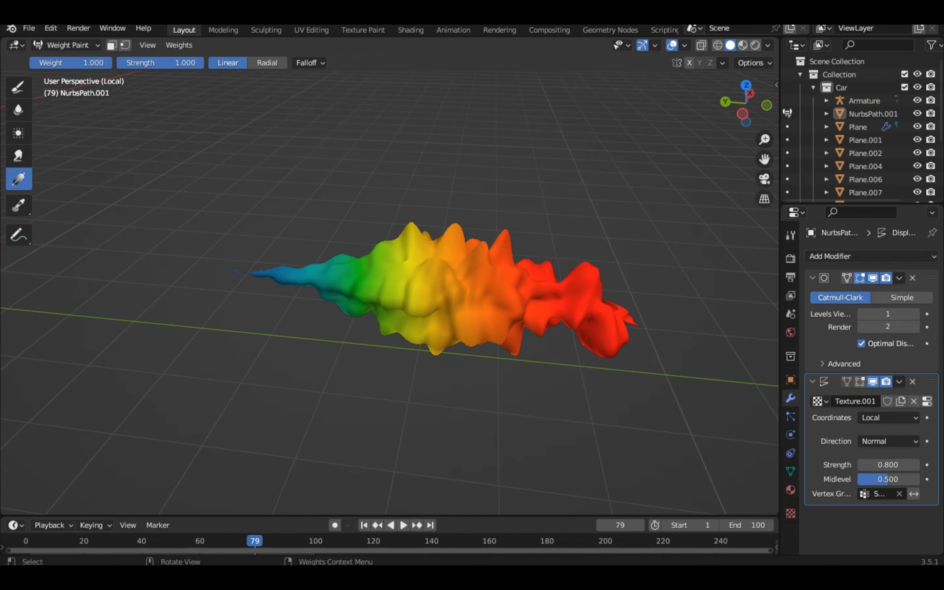
key(Tab)
key(Tab)
click(66, 45)
click(66, 60)
click(791, 513)
drag(746, 103, 893, 117)
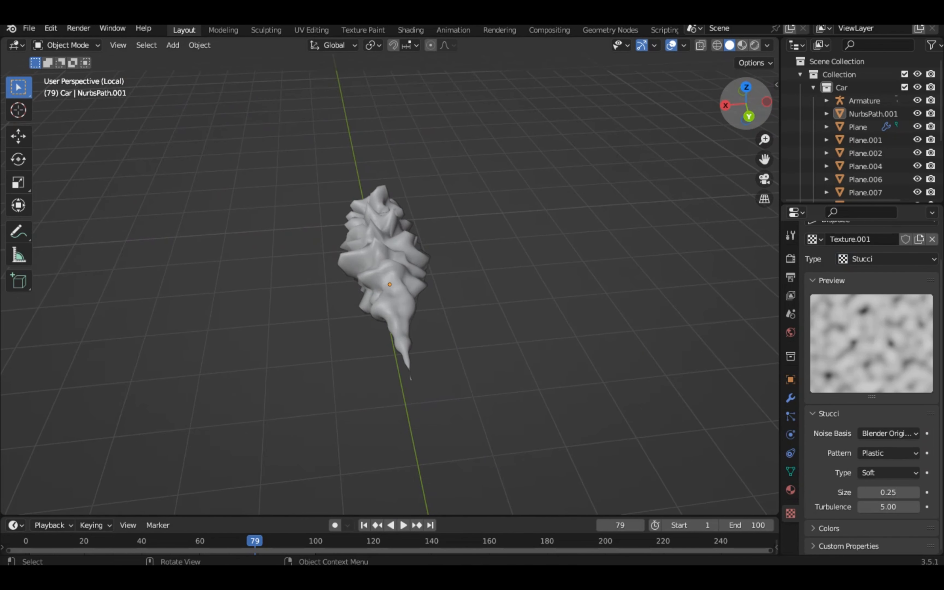
Add an empty and move it beside the tapered mesh, to about X -12.1 m and Y -15.7 m
scroll(385, 289, down, 5)
key(shift+a)
mouse_move(387, 403)
click(503, 403)
key(g)
key(Escape)
drag(764, 139, 764, 187)
key(g)
key(y)
click(393, 309)
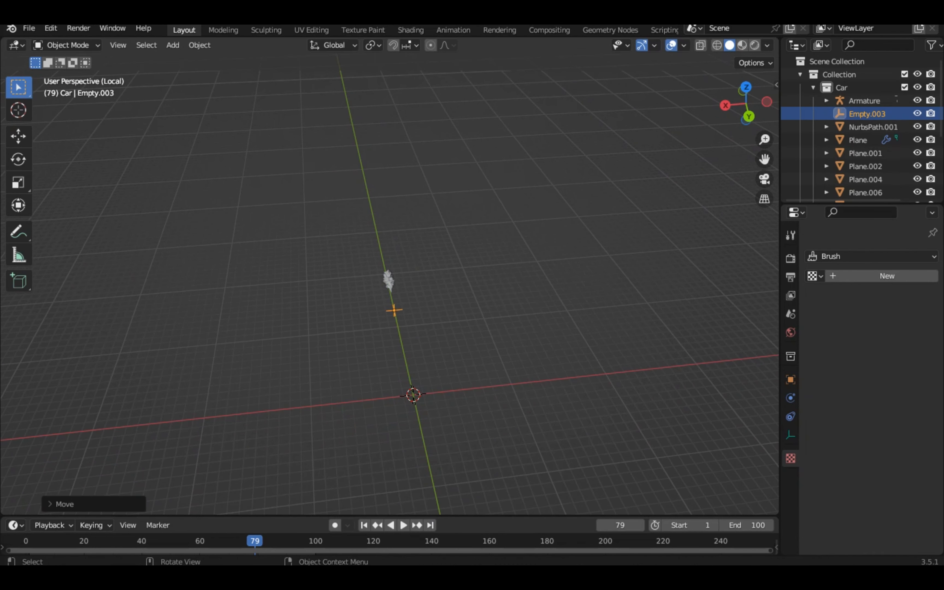
key(g)
click(486, 286)
drag(764, 139, 764, 124)
Set the tapered mesh's Displace coordinates to Object and choose the new empty as the reference object
click(388, 279)
click(790, 398)
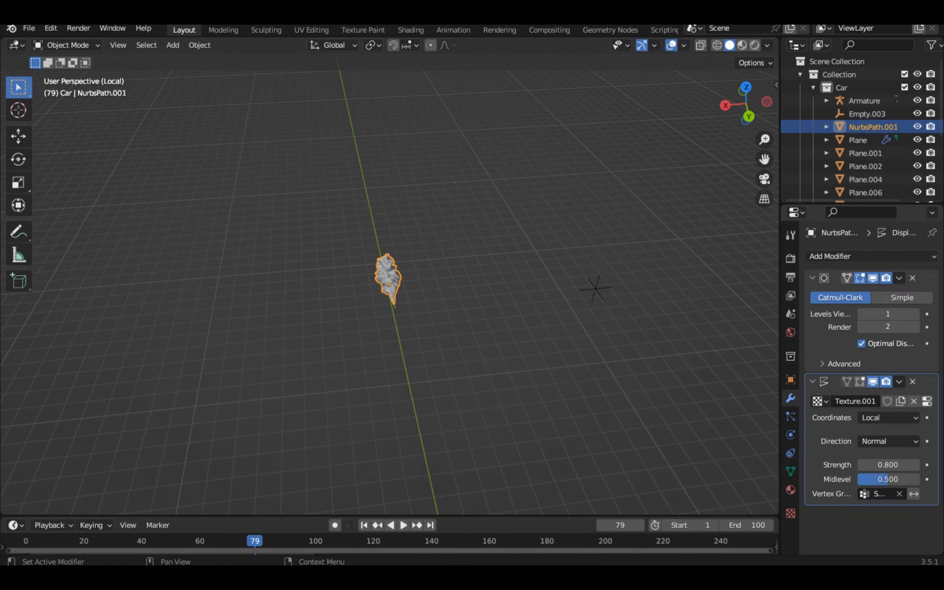
click(888, 418)
click(870, 461)
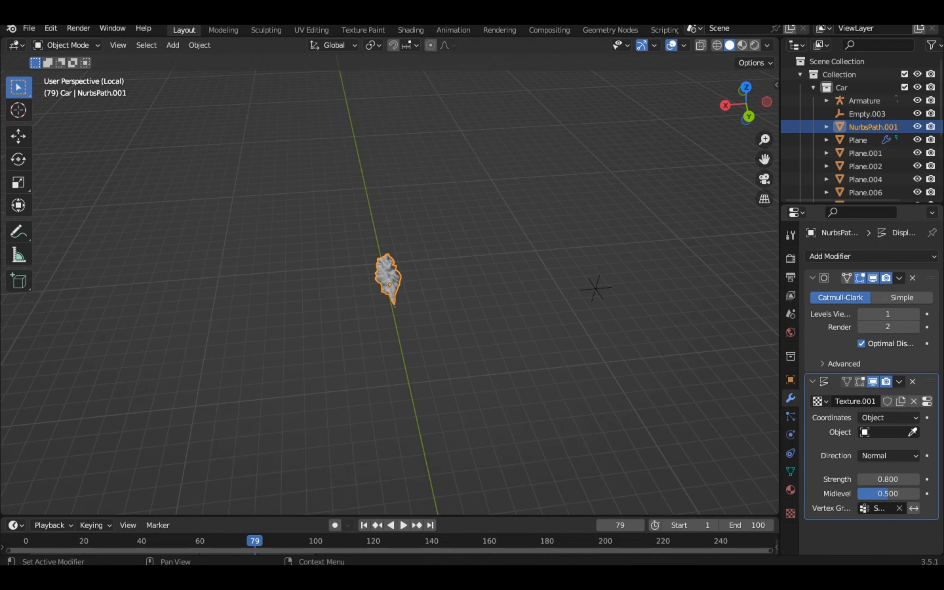
drag(742, 90, 626, 87)
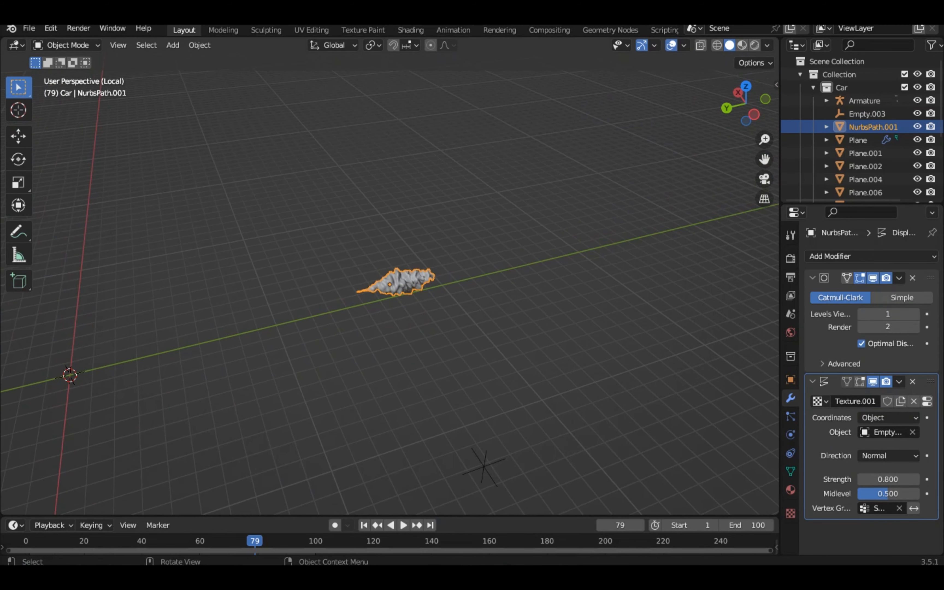
Try sliding the empty along the Y axis to preview how the displacement travels through the mesh
click(484, 466)
key(g)
key(y)
key(Escape)
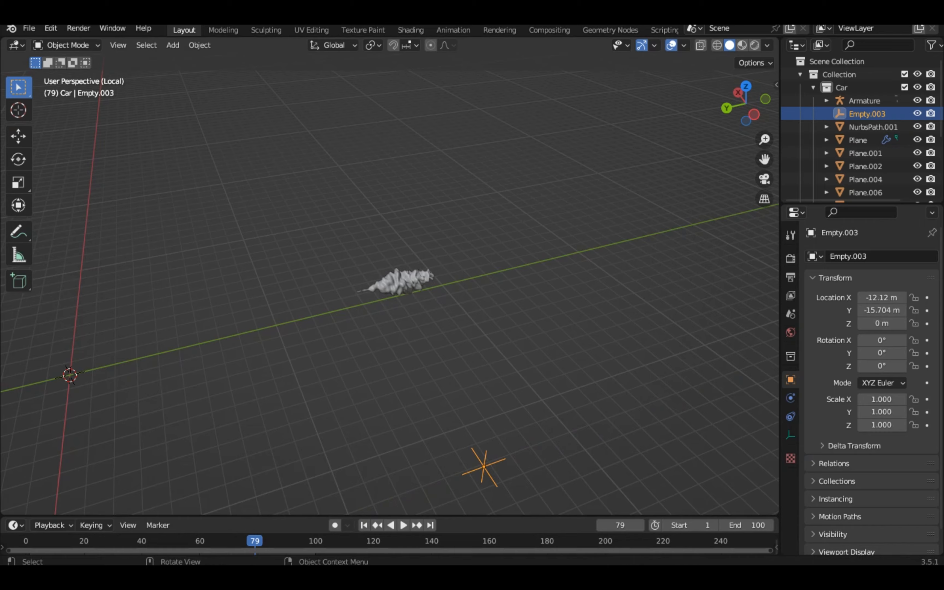
drag(764, 139, 765, 109)
key(g)
key(y)
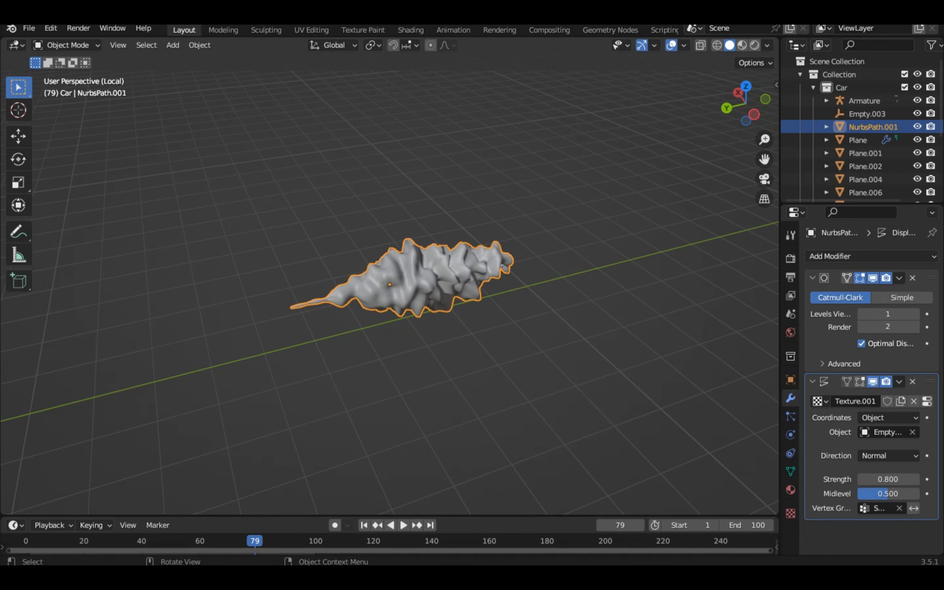
Try enlarging the empty and moving it along the X axis, then undo the move
scroll(390, 292, down, 3)
click(458, 419)
key(s)
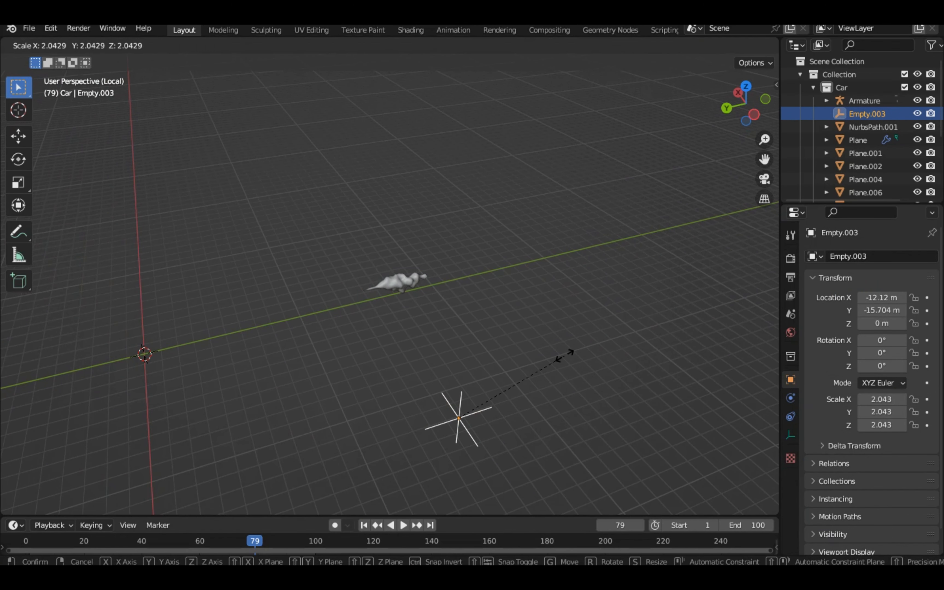
key(Escape)
scroll(546, 331, up, 4)
scroll(515, 292, down, 5)
key(g)
key(x)
click(511, 269)
key(ctrl+z)
Scale the empty uniformly to about 1.95 to enlarge the displacement pattern
key(s)
click(609, 172)
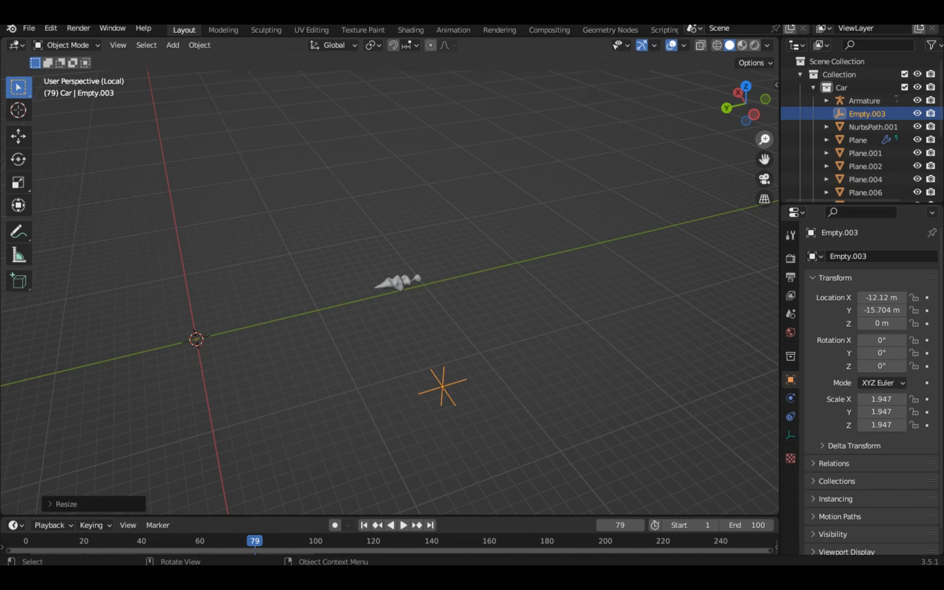
middle_drag(608, 172, 558, 156)
scroll(558, 155, up, 3)
key(g)
key(Escape)
scroll(557, 156, down, 4)
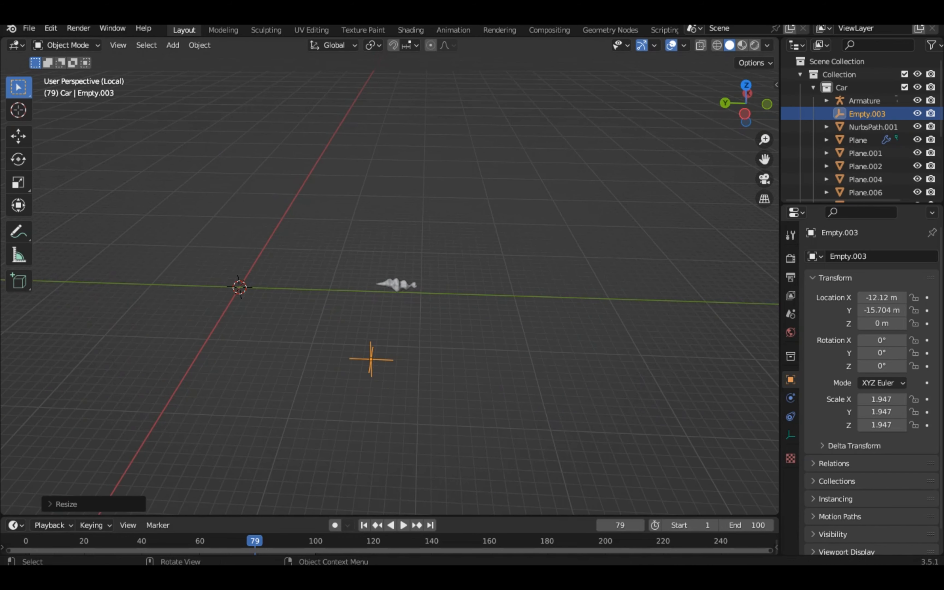
Move and scale the smoke mesh so its tip meets one exhaust pipe of the car, and place a copy at the other pipe
click(396, 285)
shift+click(370, 359)
key(g)
click(410, 30)
drag(737, 100, 727, 84)
click(398, 129)
mouse_move(756, 139)
mouse_down()
mouse_move(757, 97)
mouse_move(713, 102)
mouse_move(764, 92)
mouse_up()
key(g)
key(z)
click(546, 133)
key(s)
click(503, 123)
key(g)
key(y)
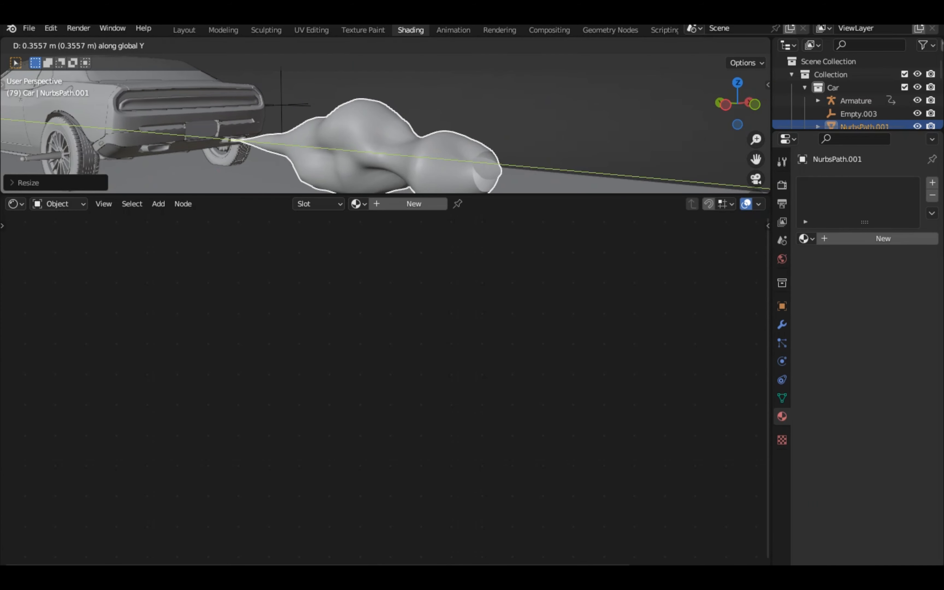
key(Return)
key(KP_7)
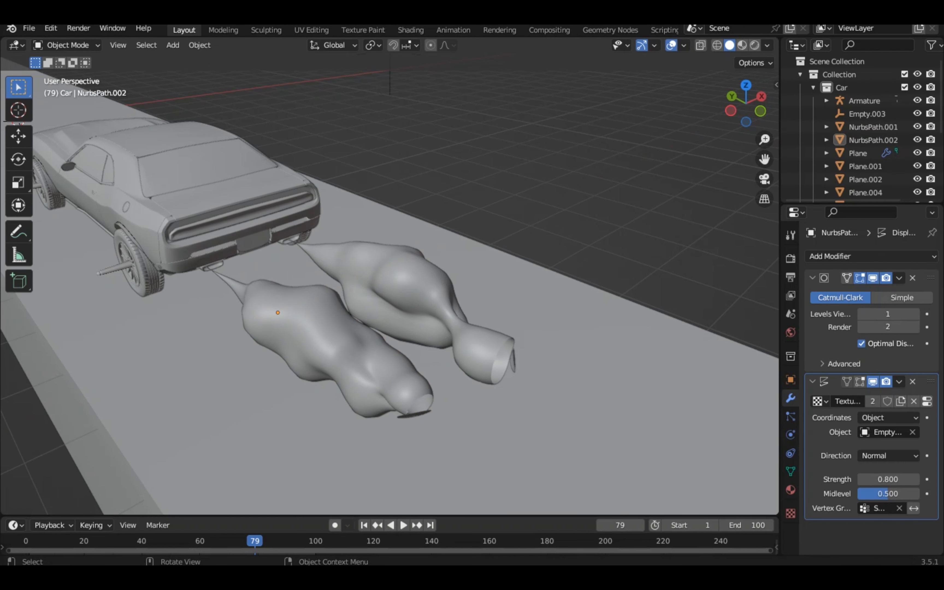
Select the displacement empty and insert a Location keyframe for it at frame 1
click(390, 84)
scroll(390, 274, down, 8)
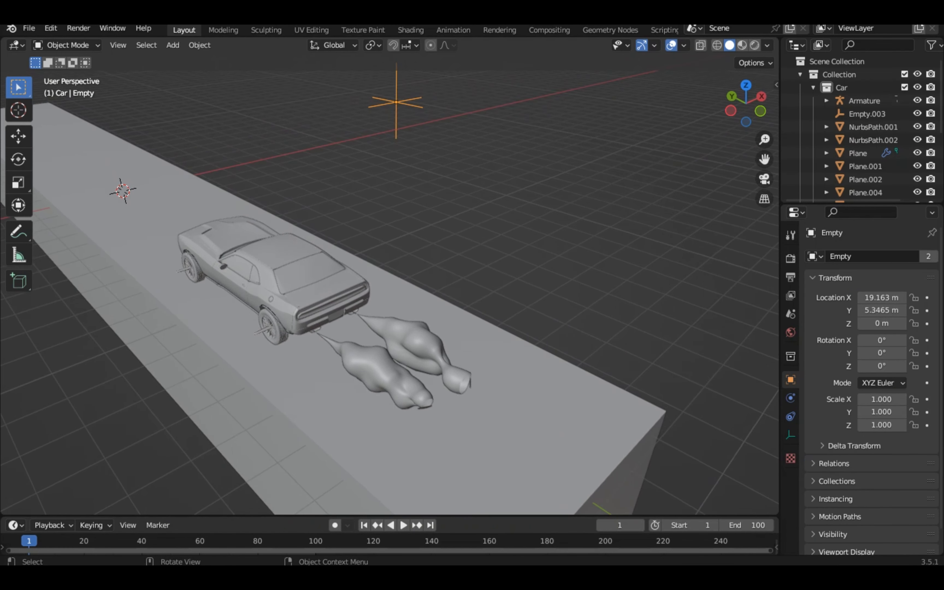
key(KP_7)
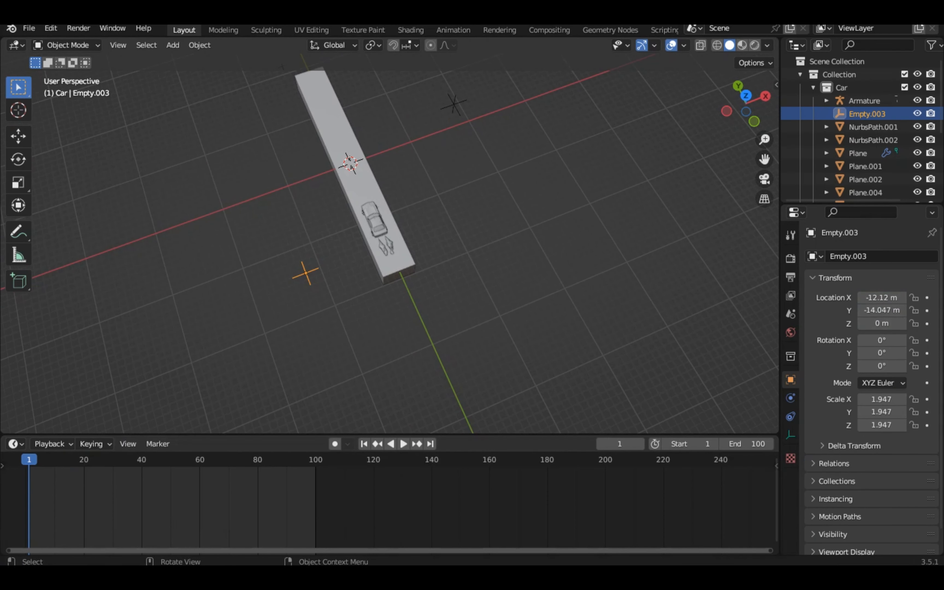
key(i)
click(39, 302)
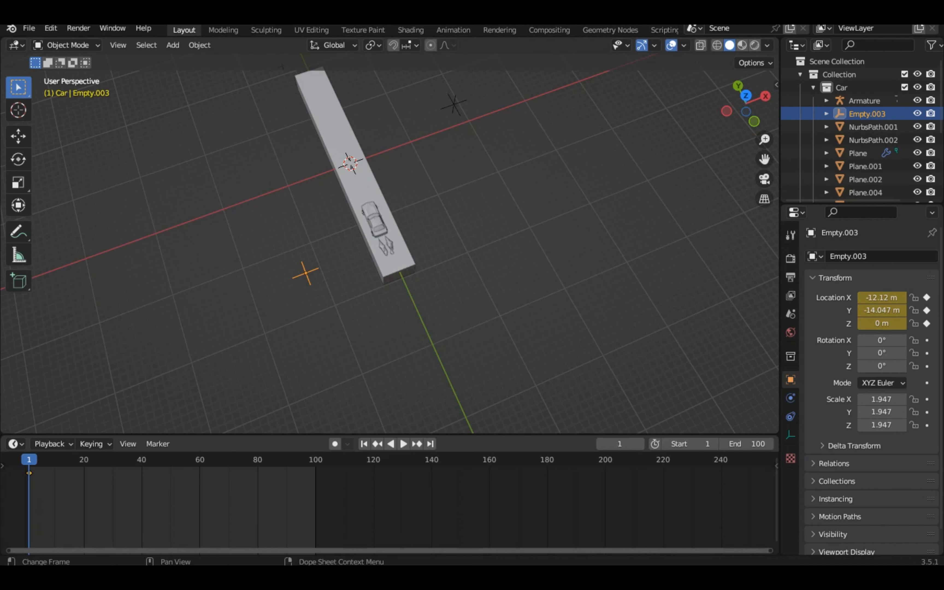
Move the empty about -17.17 m along Y at frame 100 and insert a second Location keyframe
key(g)
key(y)
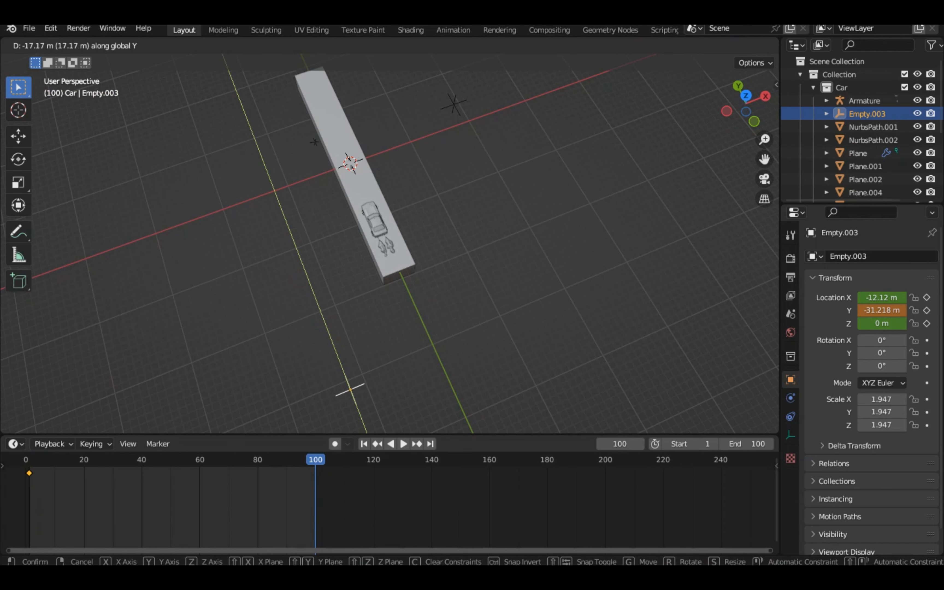
click(296, 318)
key(i)
click(295, 318)
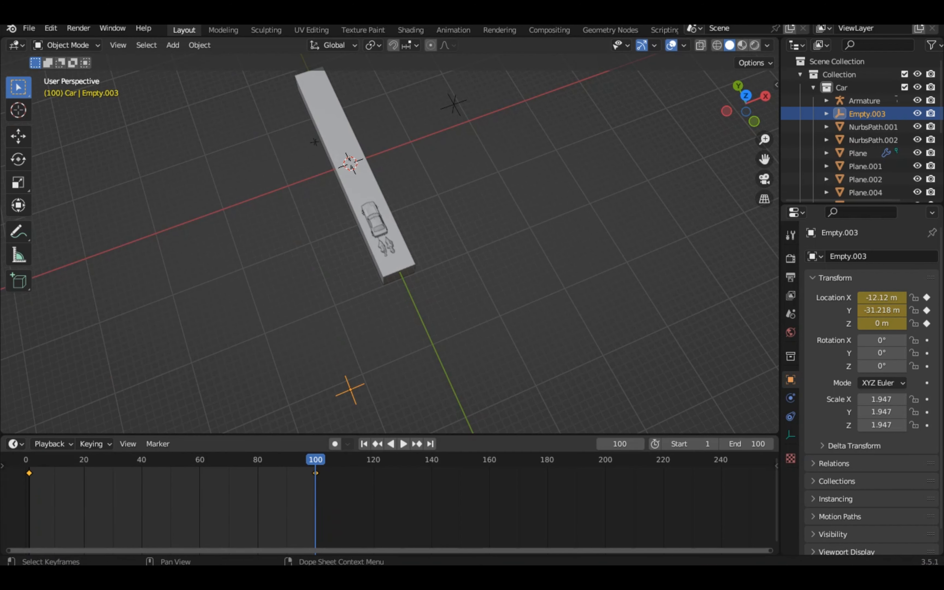
Set the interpolation of the empty's keyframes to Linear
right_click(59, 521)
mouse_move(67, 461)
click(164, 389)
Play the animation and examine the moving smoke behind the car in rendered and Material Preview shading
drag(764, 140, 764, 70)
drag(746, 103, 815, 31)
key(space)
drag(746, 103, 565, 107)
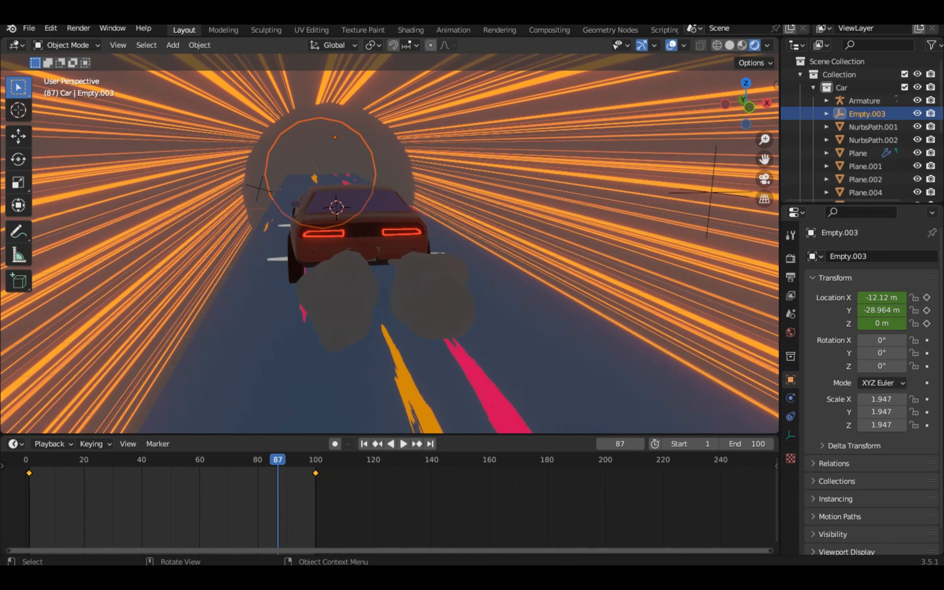
key(space)
mouse_move(746, 103)
mouse_down()
mouse_move(687, 152)
mouse_move(675, 94)
mouse_up()
click(742, 45)
key(space)
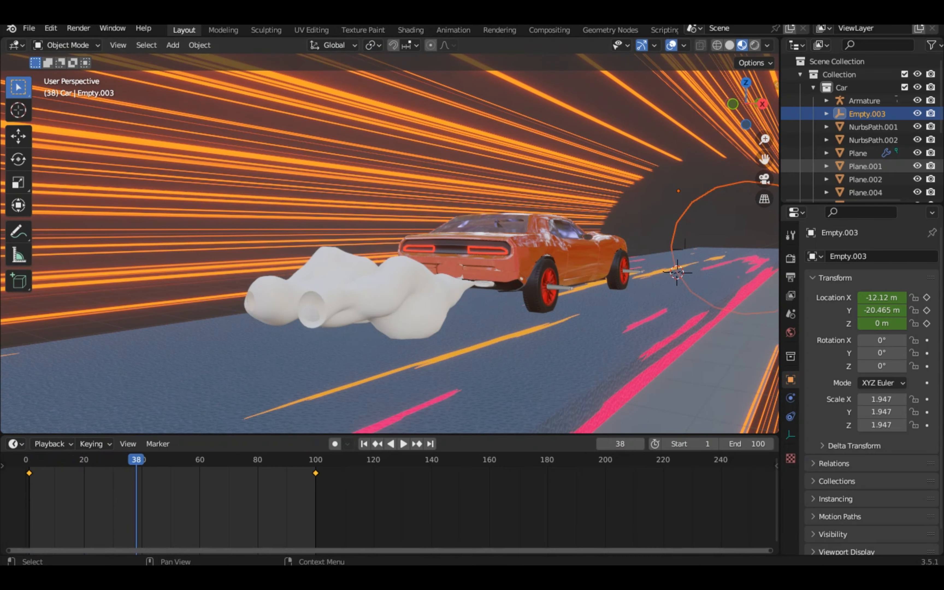
Scale the displacement empty down to about 1.56 and save the file
scroll(746, 103, down, 10)
drag(746, 103, 696, 93)
key(s)
click(254, 262)
scroll(746, 104, up, 5)
key(space)
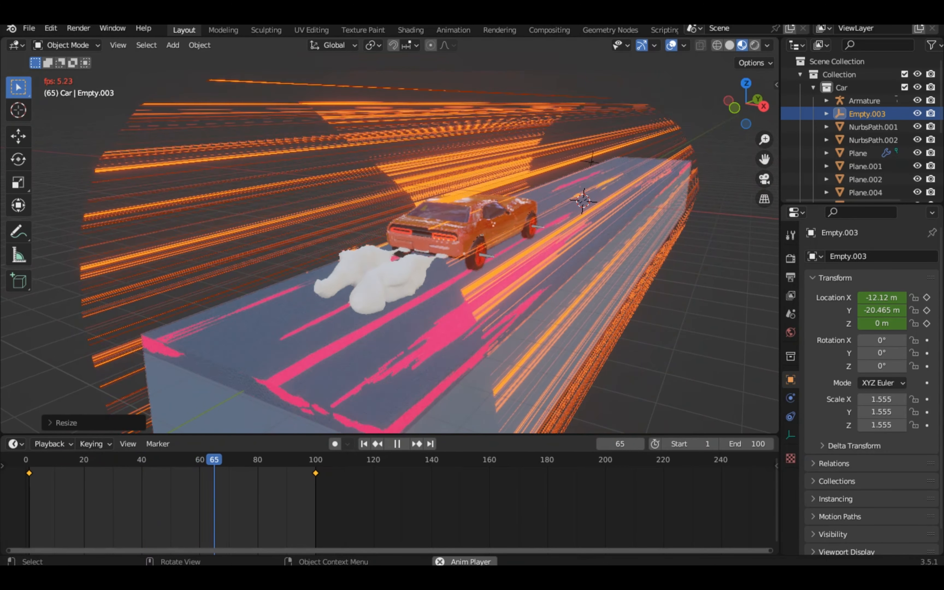
key(ctrl+s)
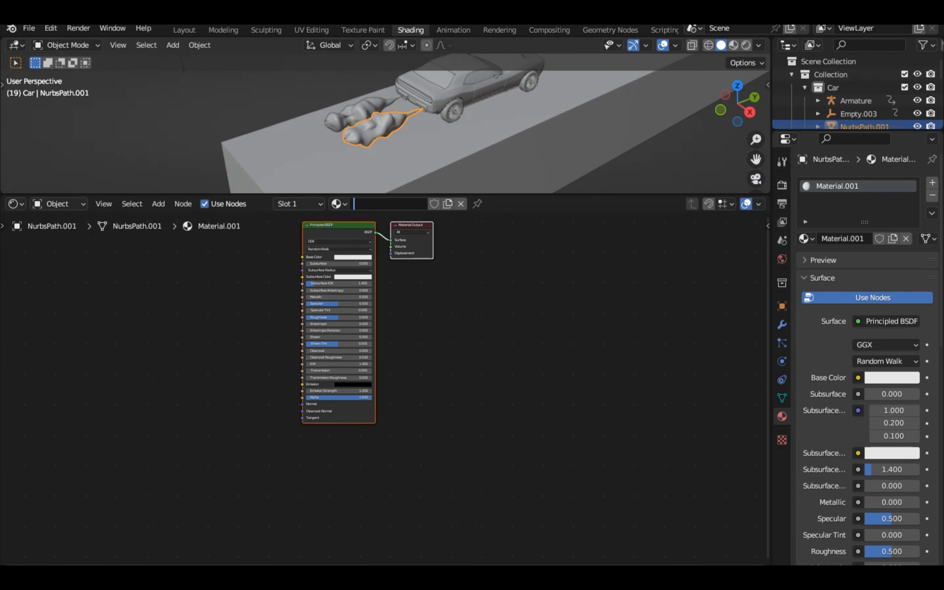
Create a material named Smoke for the first smoke mesh and spread out its shader nodes
drag(411, 225, 522, 230)
drag(339, 225, 384, 292)
key(KP_Decimal)
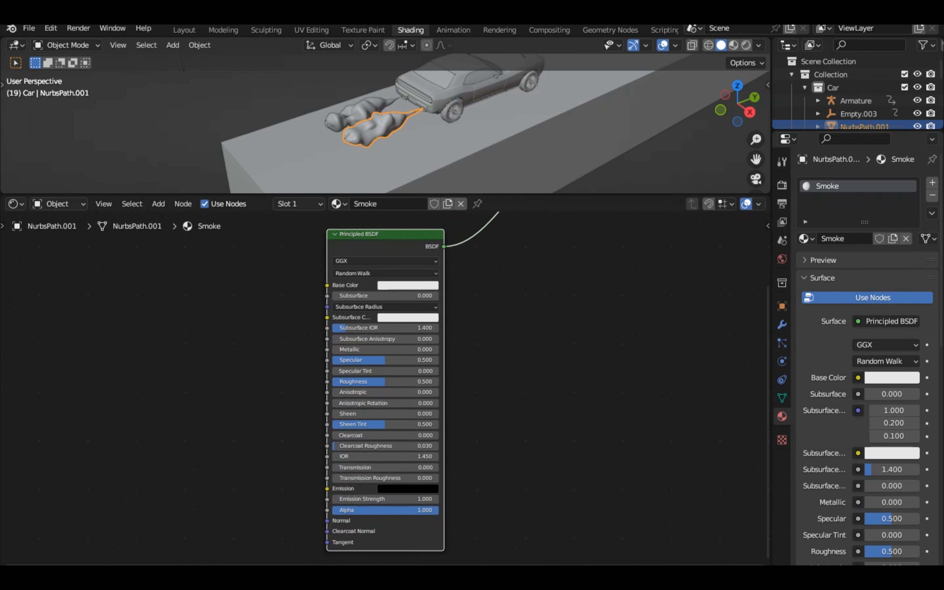
Add a Wave Texture with Mapping and Texture Coordinate nodes to the Smoke material, driven by Object coordinates
key(shift+a)
mouse_move(169, 452)
click(269, 439)
click(74, 397)
middle_drag(73, 397, 350, 316)
key(ctrl+t)
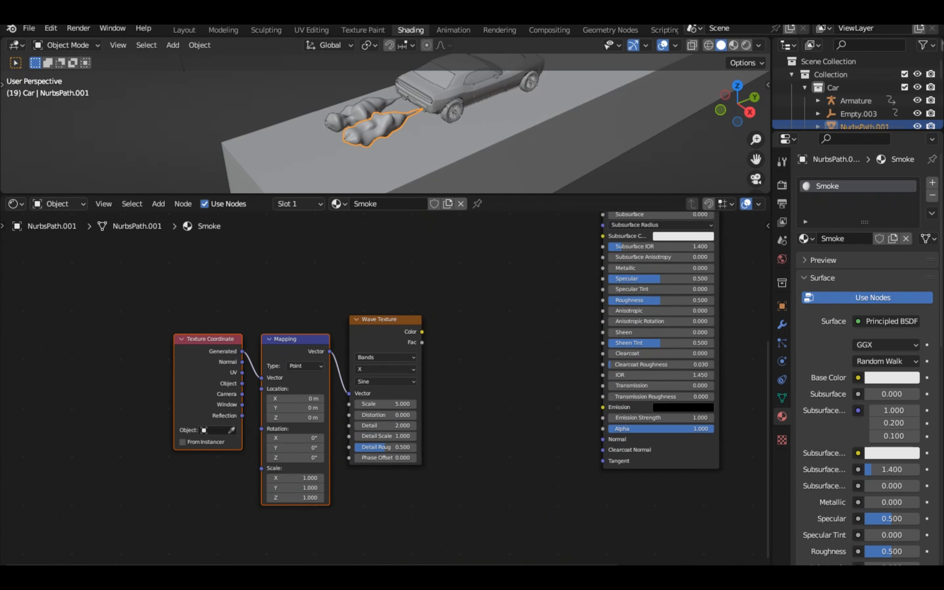
drag(209, 338, 82, 310)
drag(296, 339, 225, 346)
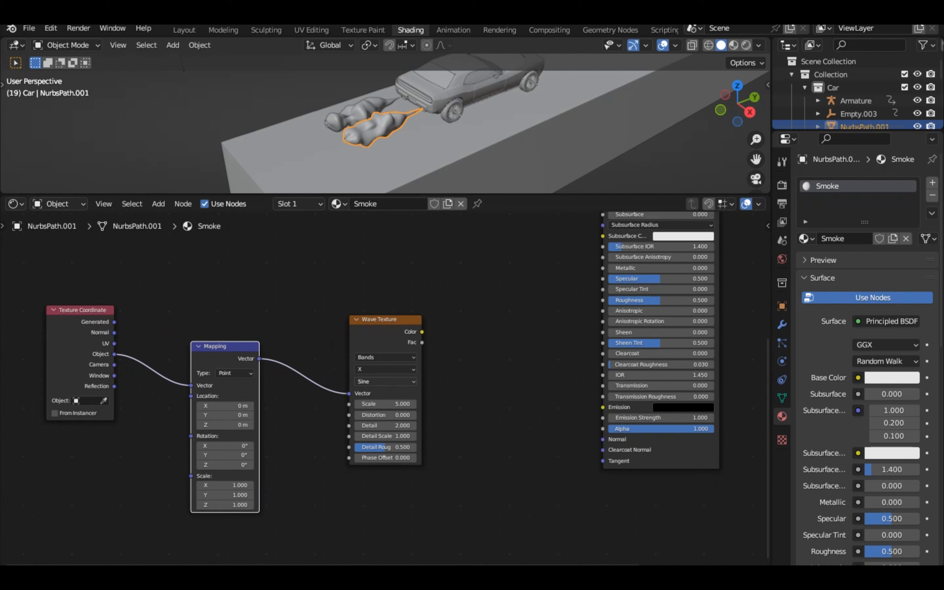
Preview the Wave Texture directly on the smoke mesh in Material Preview shading and change its wave type to Rings
ctrl+shift+click(421, 353)
ctrl+shift+click(421, 353)
click(733, 45)
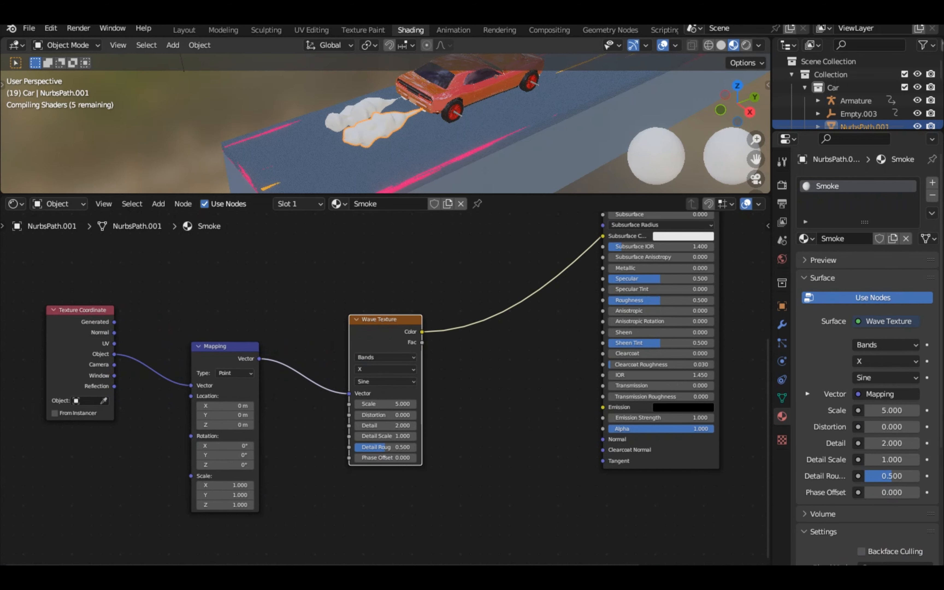
key(alt+a)
drag(757, 140, 756, 78)
click(385, 378)
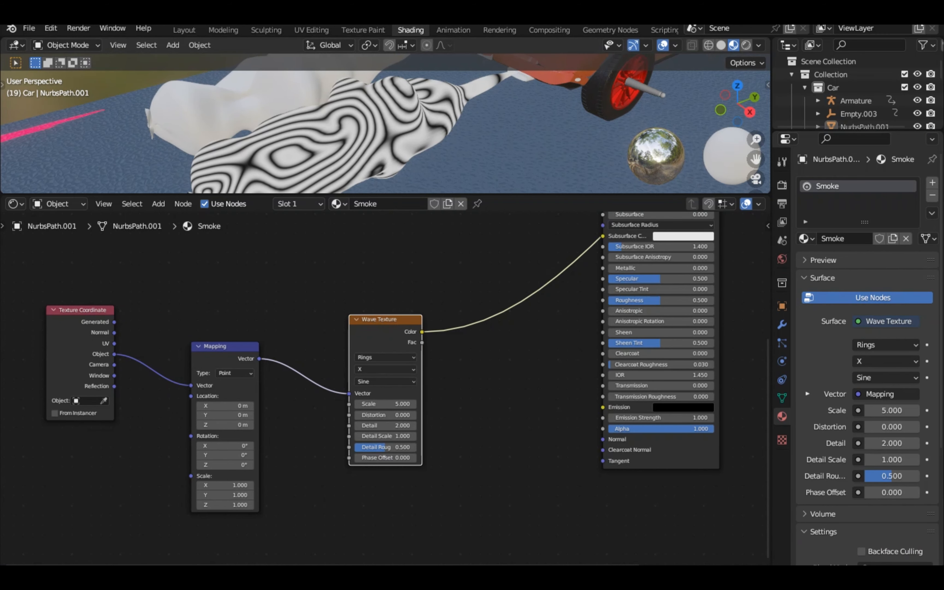
scroll(385, 390, up, 6)
click(385, 357)
Apply the rotation and scale of both smoke meshes
click(341, 148)
key(ctrl+a)
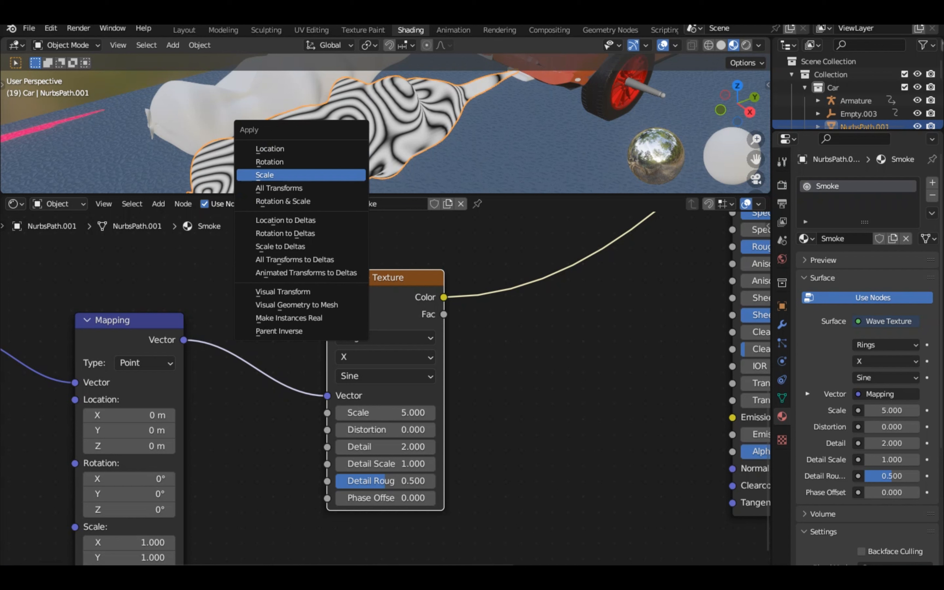
click(341, 175)
key(ctrl+a)
click(320, 164)
click(320, 96)
key(ctrl+a)
click(321, 96)
key(ctrl+a)
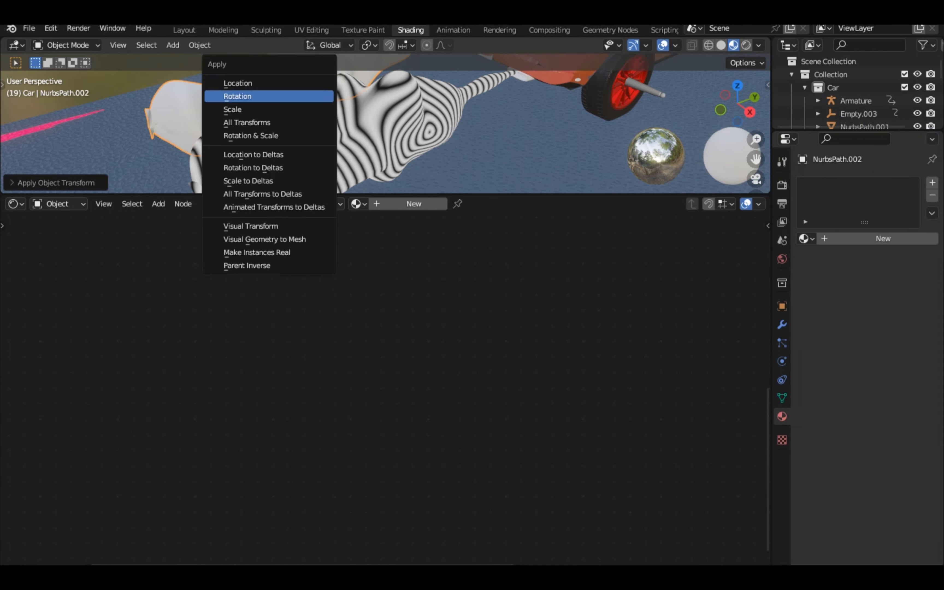
click(306, 110)
On the first smoke mesh's Wave Texture, set the profile to Saw, Scale to 0.5, Detail to 10 and Detail Scale to 20
click(308, 148)
click(351, 376)
click(348, 411)
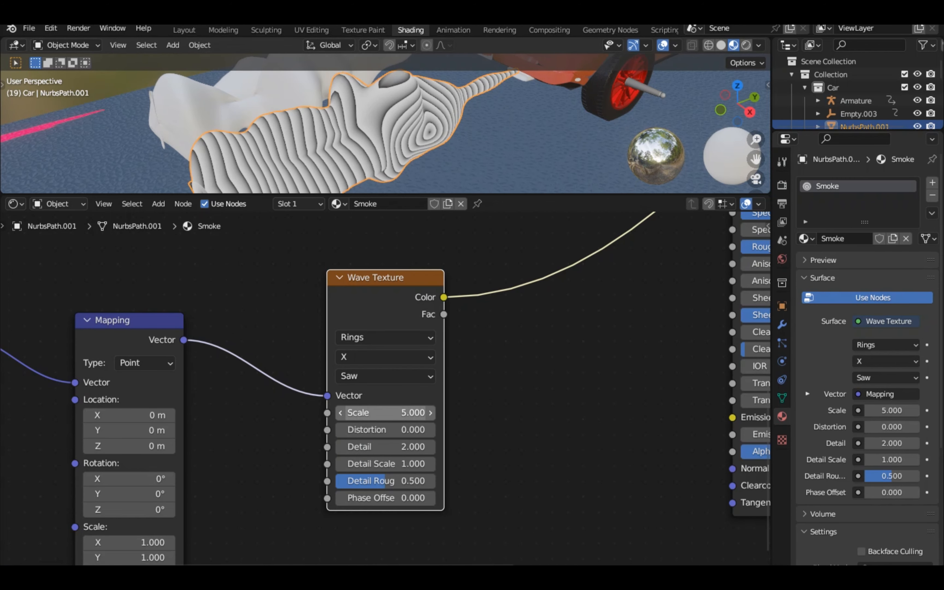
text(0.5)
key(Return)
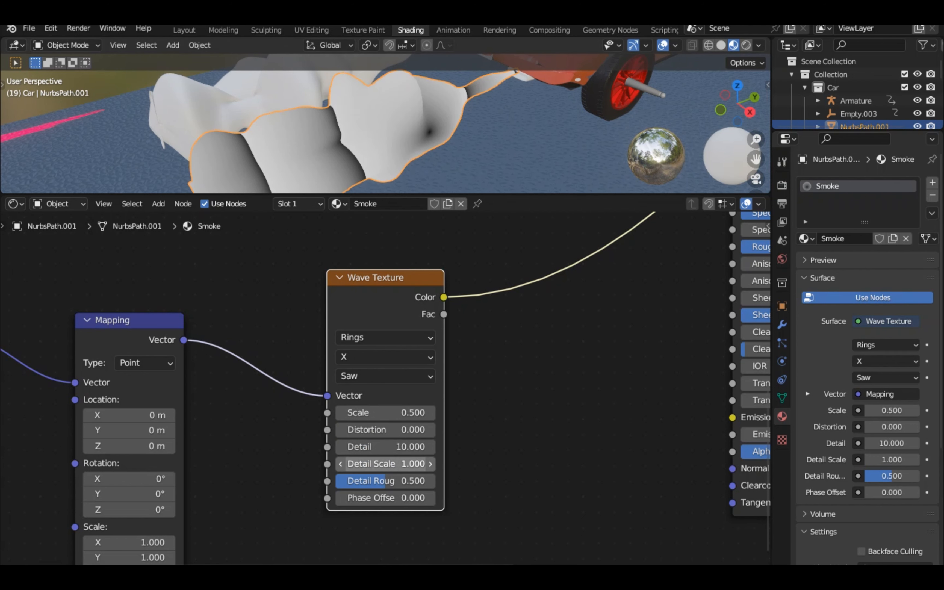
middle_drag(422, 129, 382, 129)
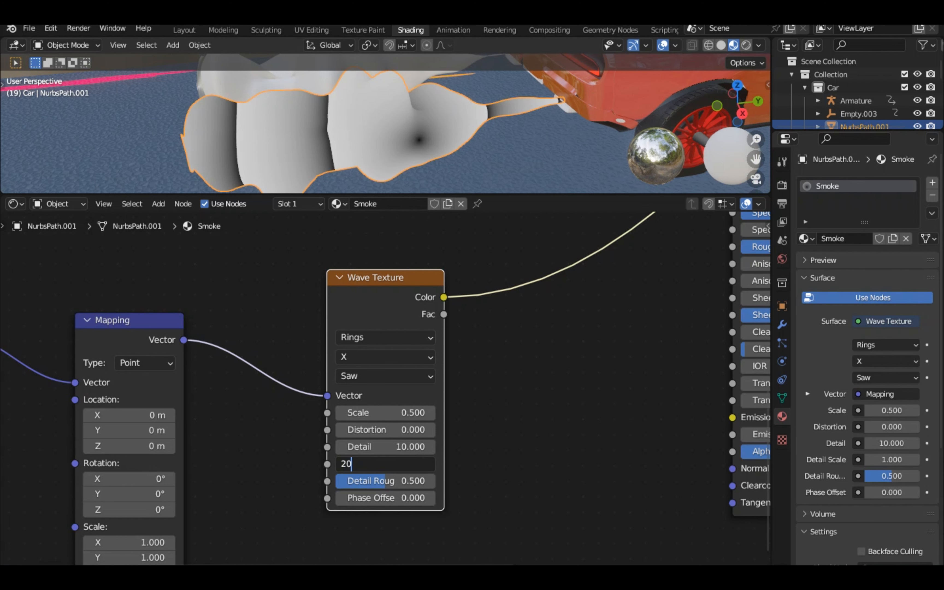
scroll(385, 390, down, 1)
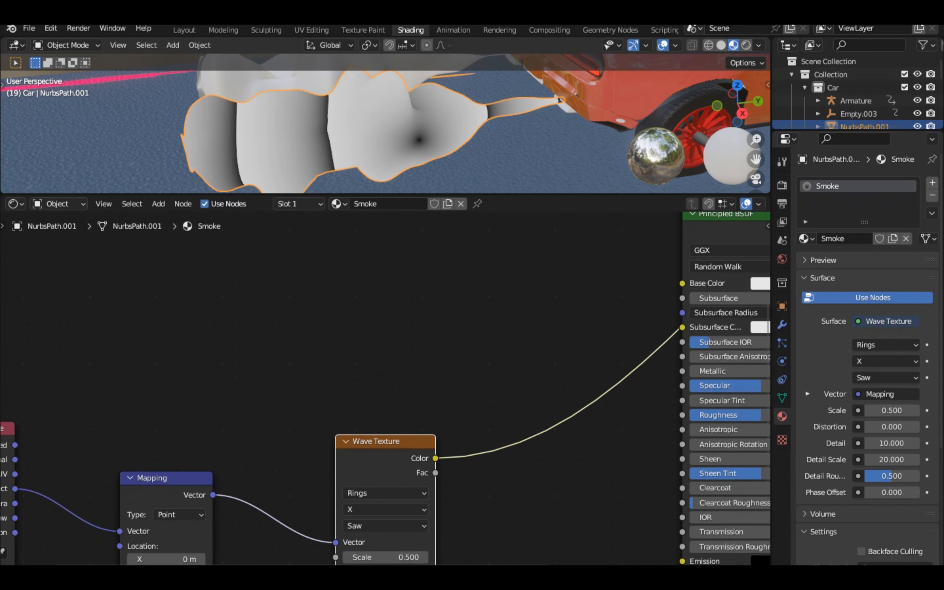
Add a ColorRamp node fed by the Wave Texture color and connect its Color output to the Principled BSDF's Alpha
key(shift+a)
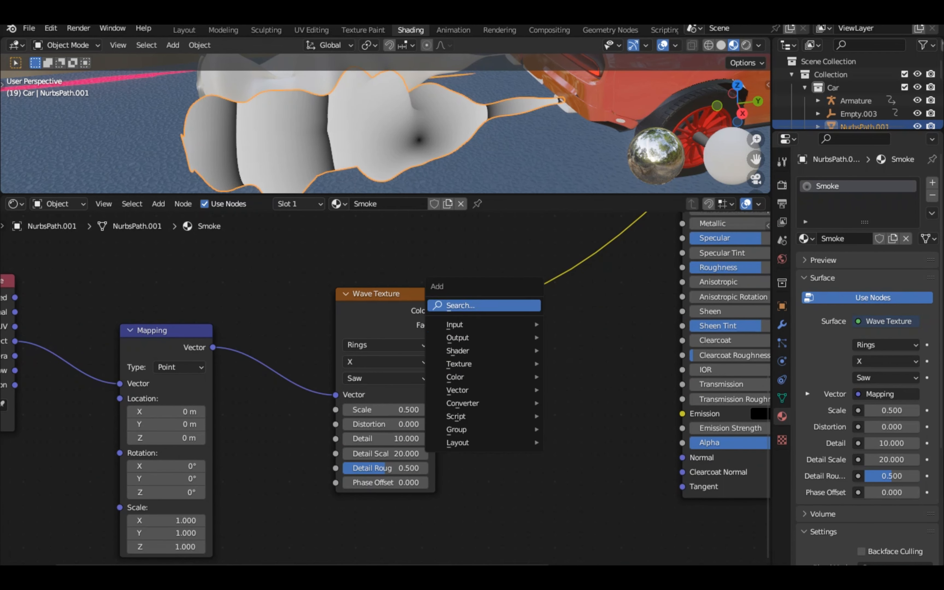
text(col)
key(Return)
drag(435, 310, 488, 452)
drag(566, 327, 544, 355)
drag(626, 371, 682, 443)
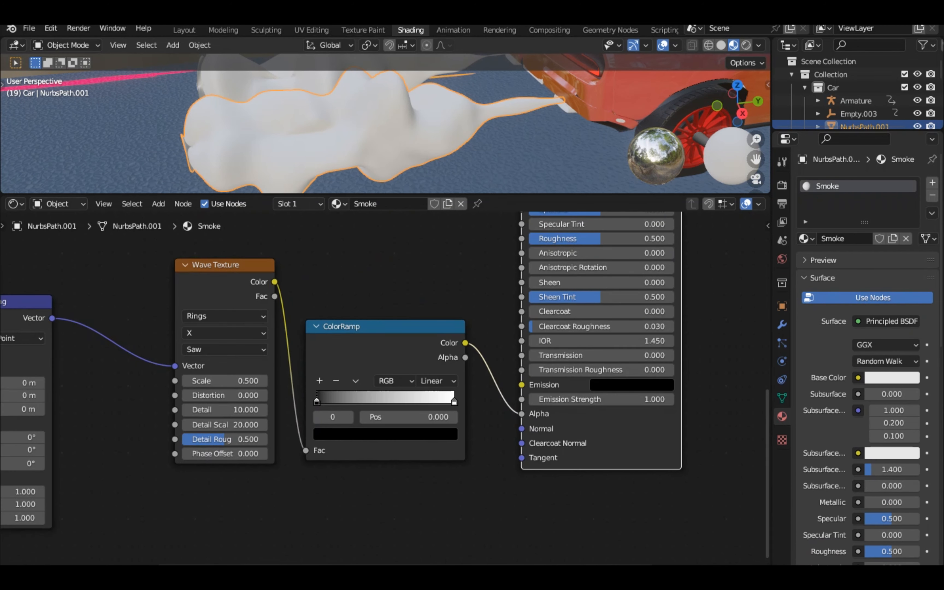
Preview the ColorRamp on the smoke, move its black stop about a quarter of the way in and use Ease interpolation
scroll(386, 390, down, 2)
drag(327, 429, 366, 429)
ctrl+shift+click(384, 385)
mouse_move(444, 429)
mouse_down()
mouse_move(426, 429)
mouse_move(444, 429)
mouse_up()
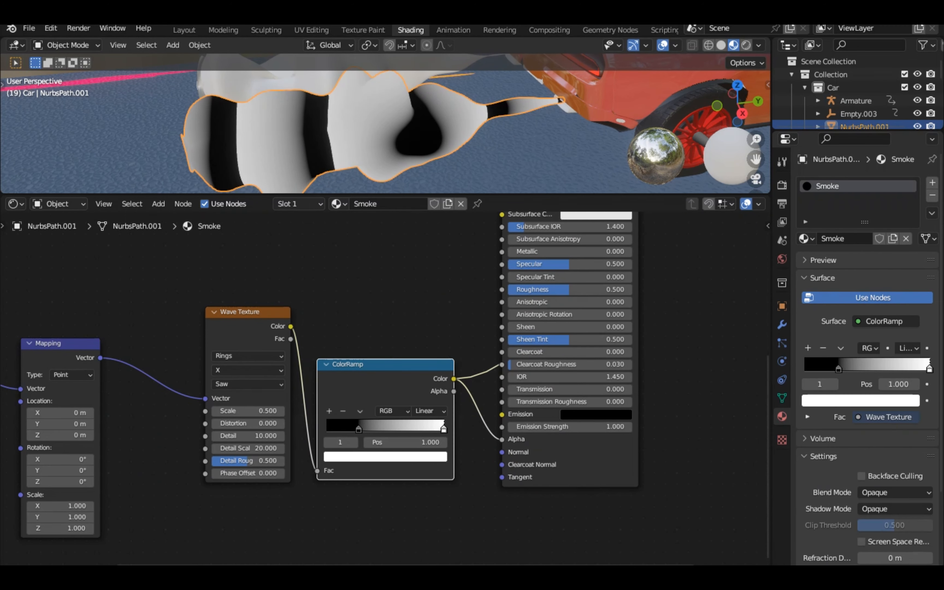
ctrl+scroll(430, 411, down, 3)
Set the Smoke material's blend mode to Alpha Blend and shadow mode to Alpha Hashed, and output the Principled BSDF again
scroll(867, 351, down, 3)
click(894, 404)
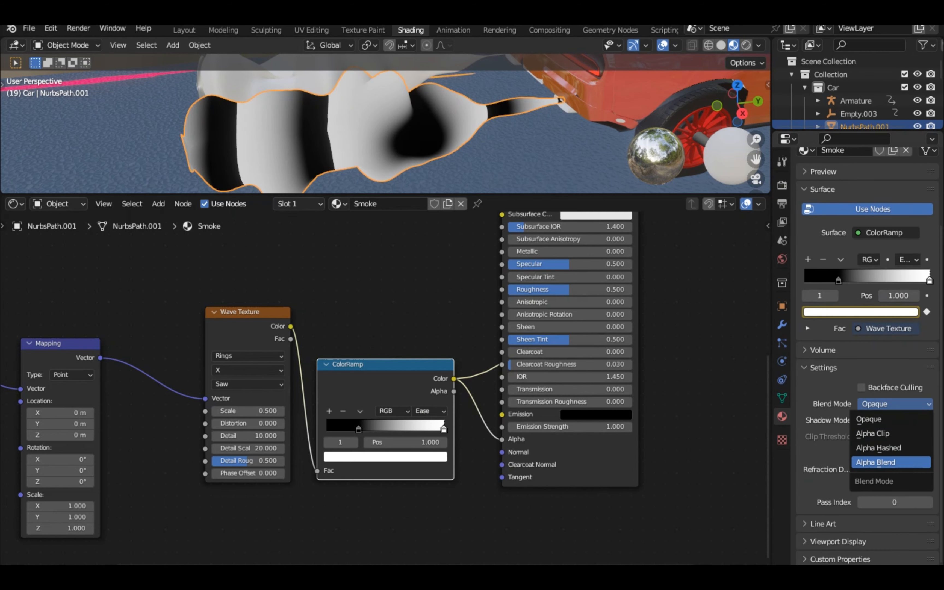
click(877, 462)
click(894, 421)
click(876, 478)
middle_drag(565, 273, 566, 390)
ctrl+shift+click(554, 235)
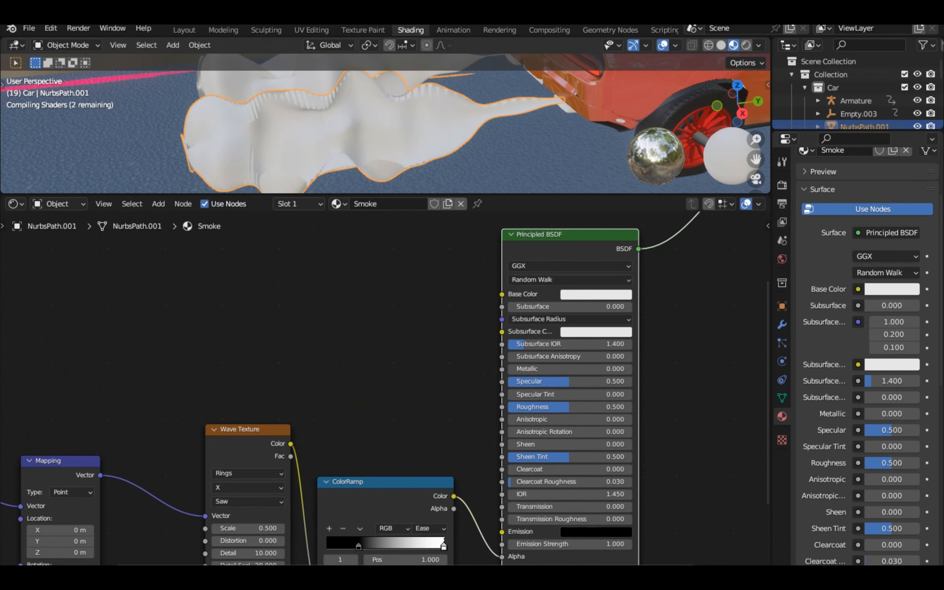
Connect the ColorRamp's Color output to the Principled BSDF's Base Color and Emission inputs as well
mouse_move(390, 129)
middle_down()
mouse_move(566, 117)
mouse_move(390, 119)
middle_up()
key(KP_Decimal)
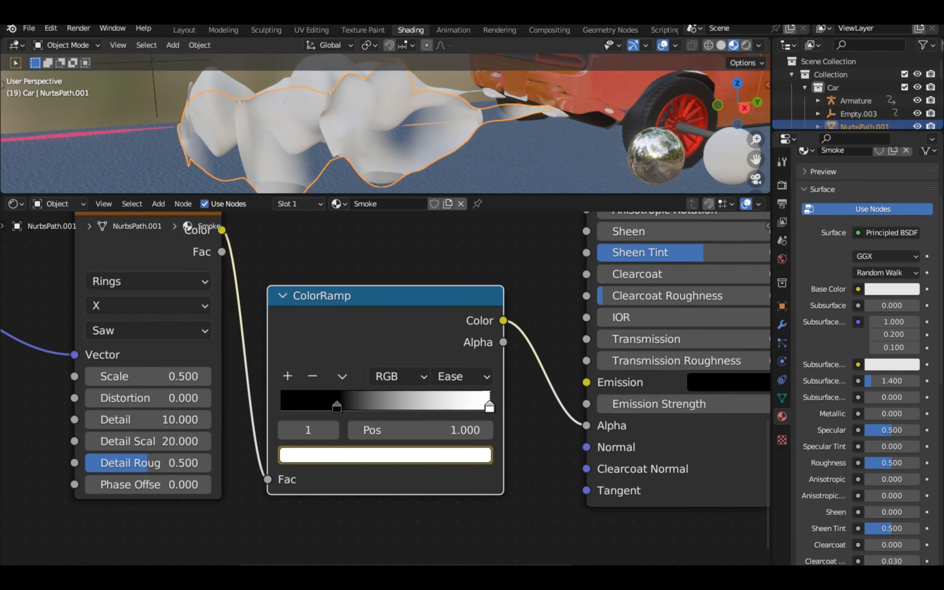
drag(503, 320, 586, 289)
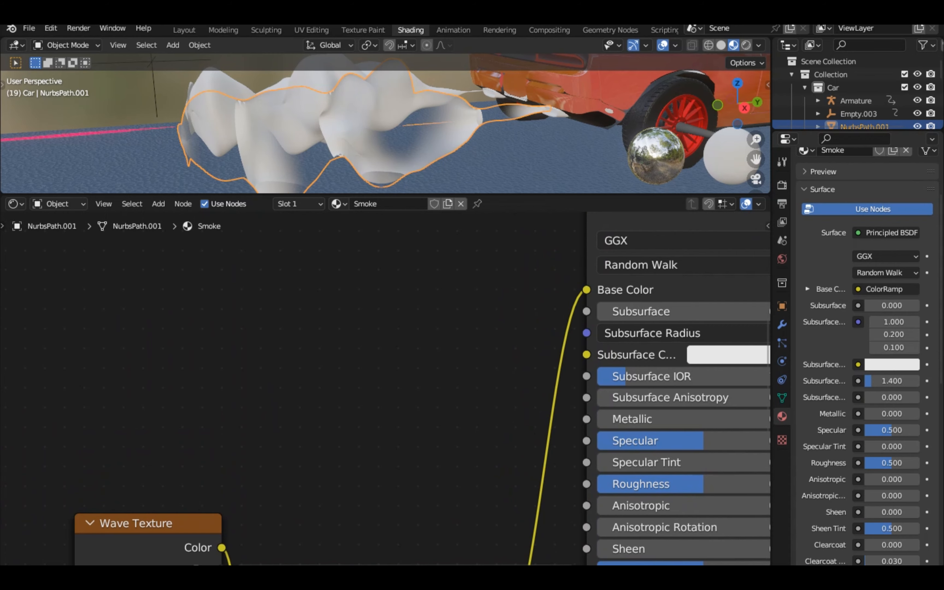
scroll(385, 388, down, 2)
drag(767, 395, 767, 468)
drag(486, 429, 557, 482)
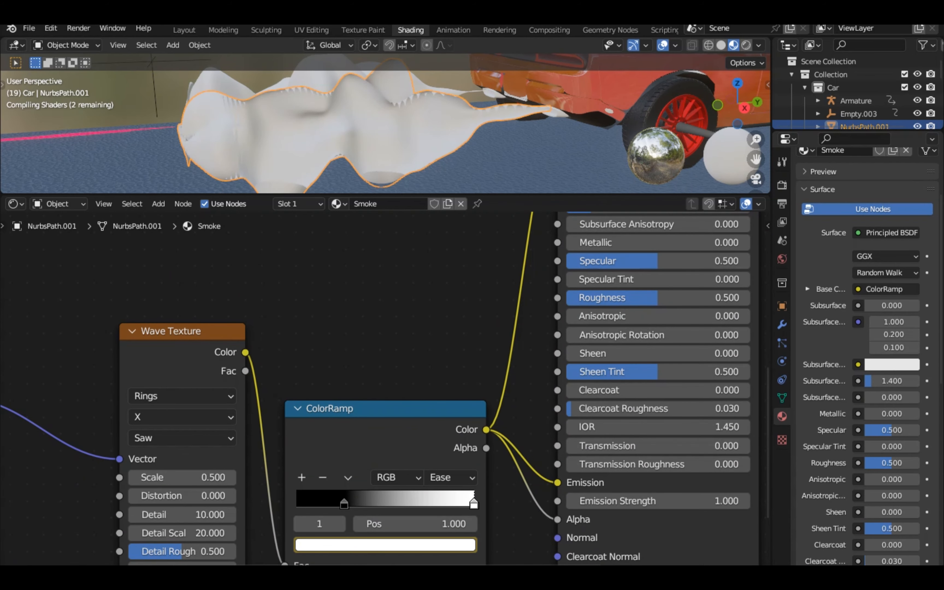
Reposition the nodes for clearer links and change the ColorRamp's white stop to yellow
middle_drag(188, 332, 388, 269)
drag(386, 269, 298, 300)
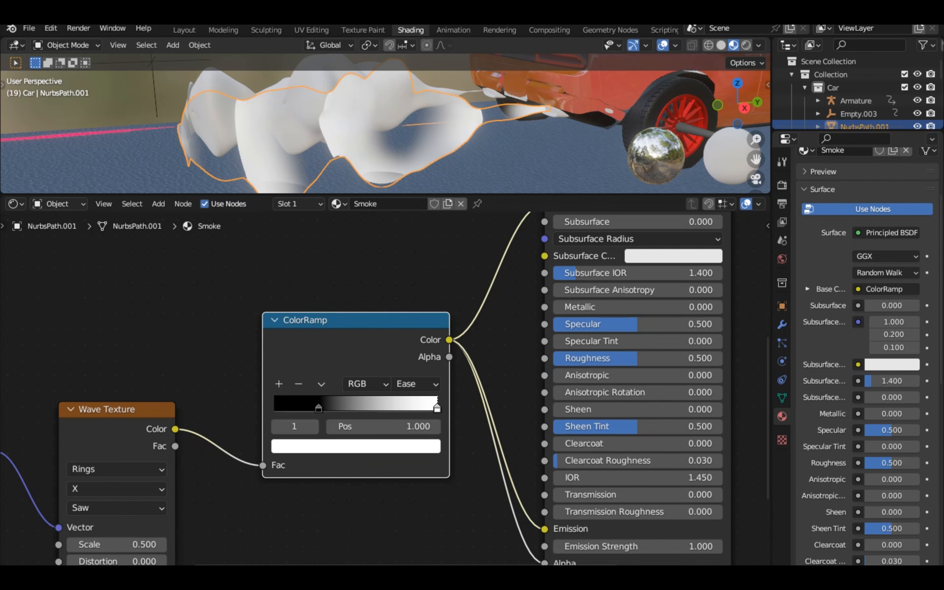
click(356, 446)
click(313, 316)
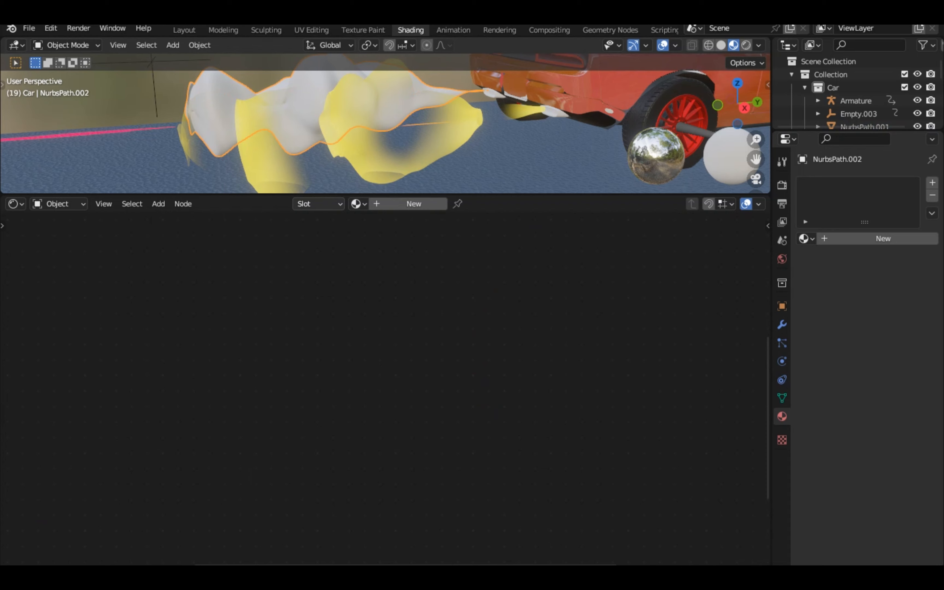
Set the Wave Texture's Distortion to 2, Detail to 15 and Detail Scale to 30, checking the pattern with temporary previews
click(117, 493)
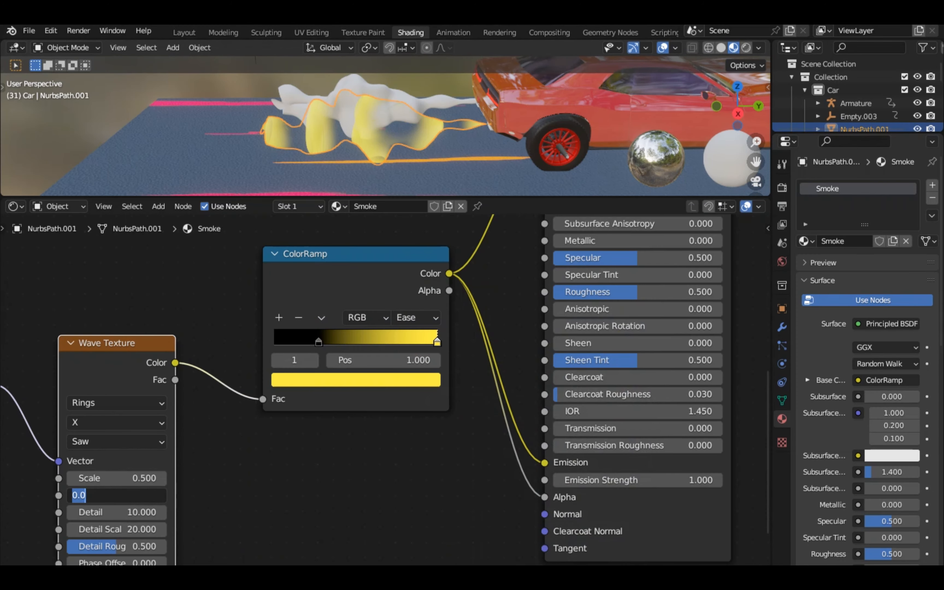
ctrl+shift+click(117, 344)
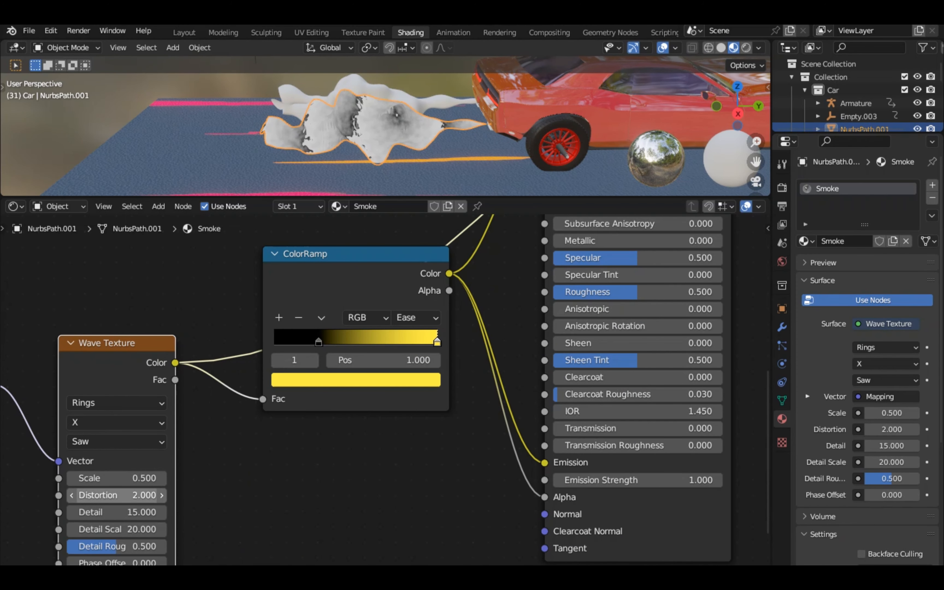
key(ctrl+z)
key(ctrl+z)
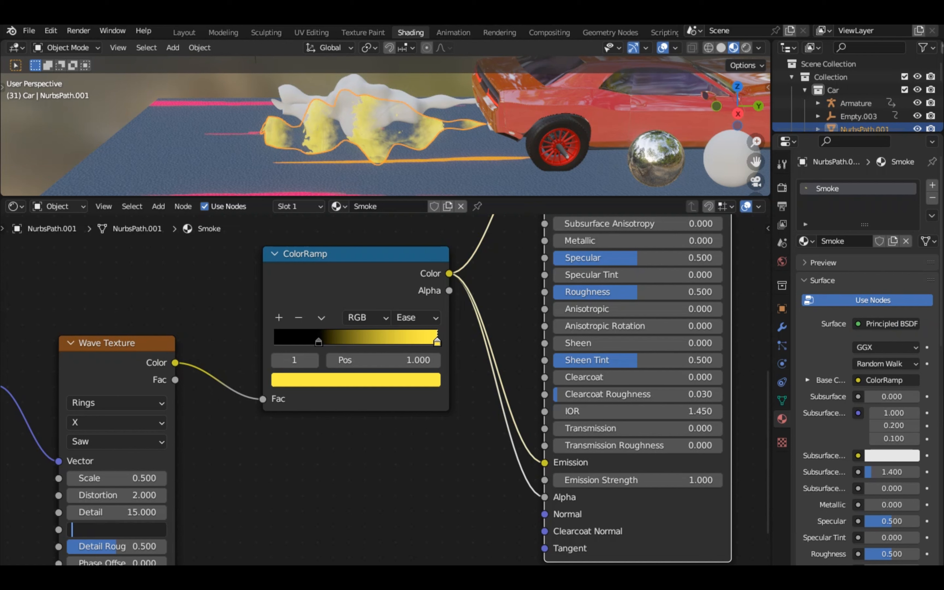
text(20)
key(Return)
ctrl+shift+click(117, 343)
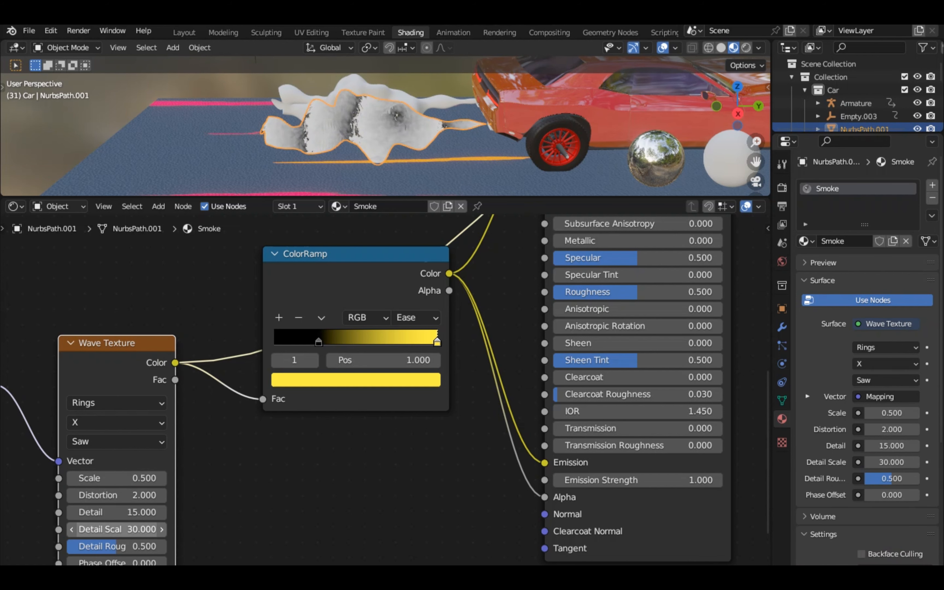
key(ctrl+z)
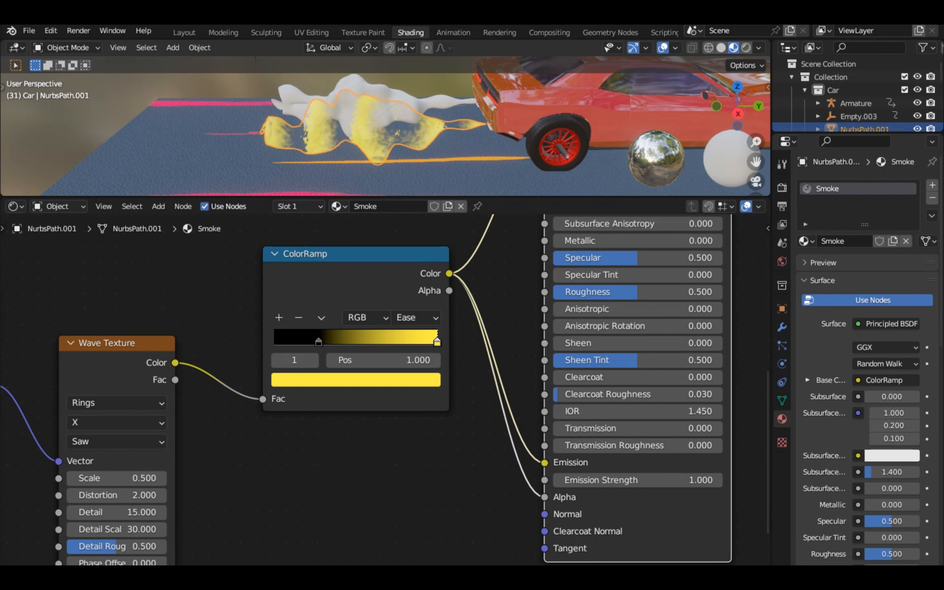
Swap the order of the ColorRamp stops, bring them closer together around the middle and shift the yellow color toward orange
drag(437, 342, 375, 341)
drag(319, 342, 414, 342)
drag(375, 342, 331, 341)
drag(415, 341, 381, 341)
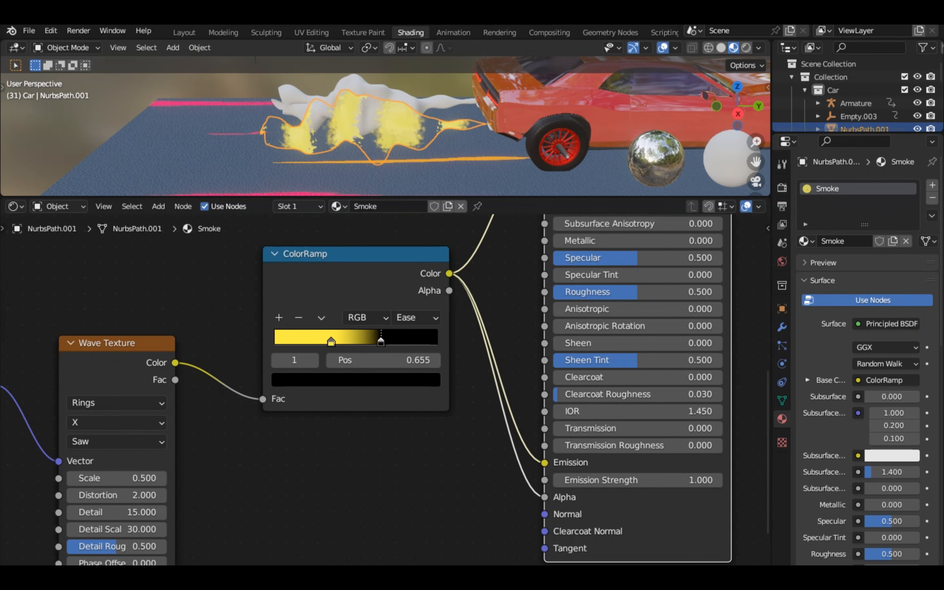
drag(321, 342, 315, 342)
click(356, 380)
drag(301, 238, 314, 245)
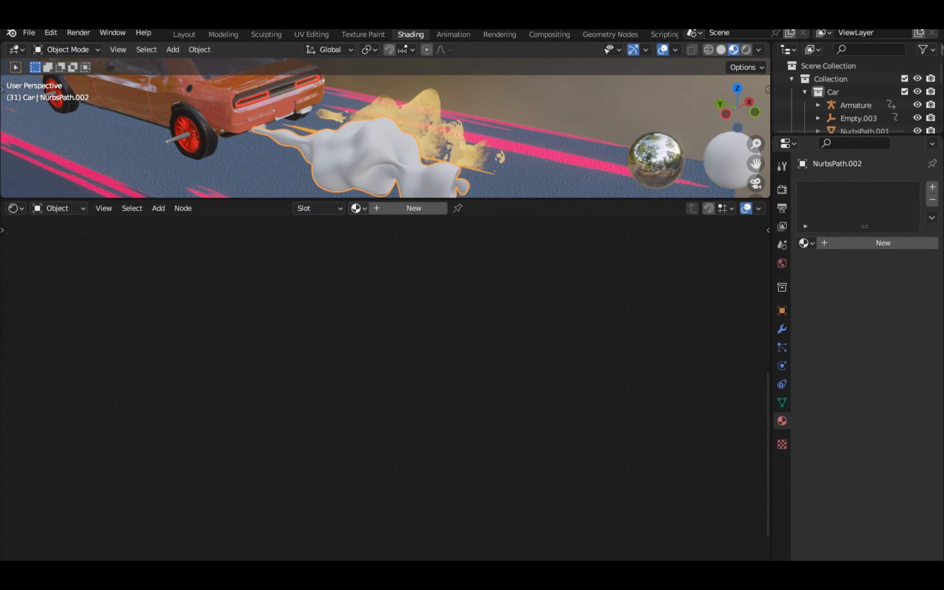
Assign the Smoke material to the second smoke mesh and drive the Wave Texture's Phase Offset with a Value node containing #frame/80
click(356, 207)
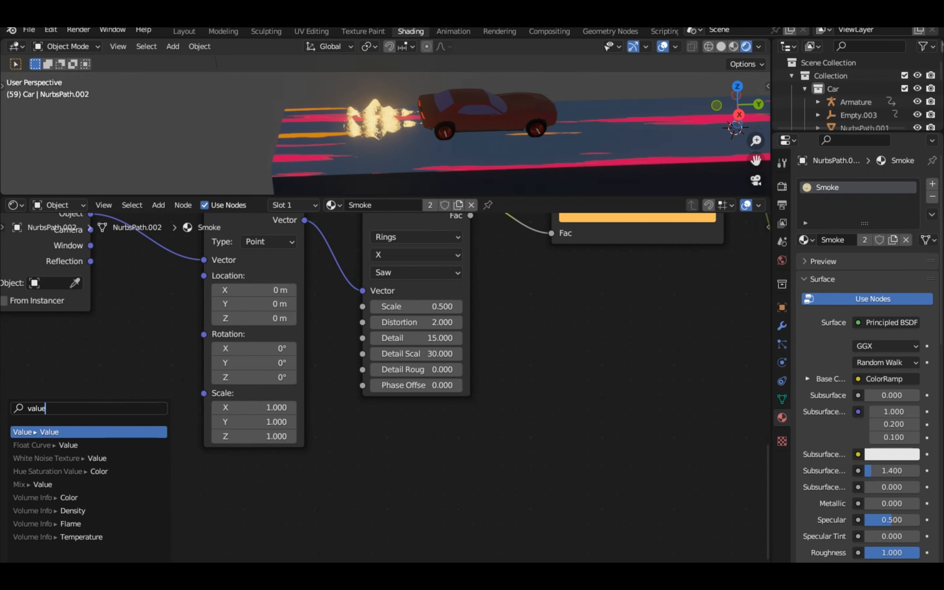
key(Return)
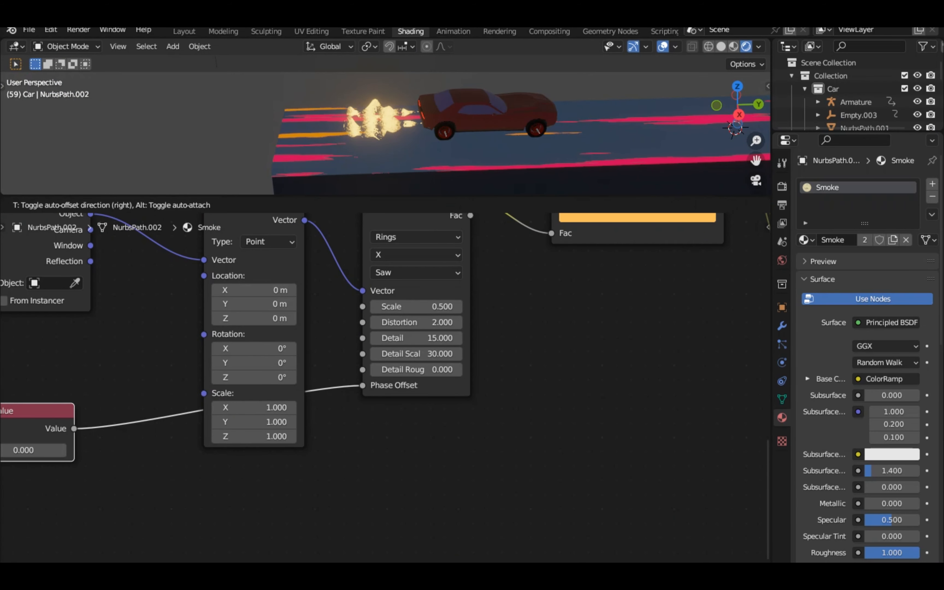
text(#fr)
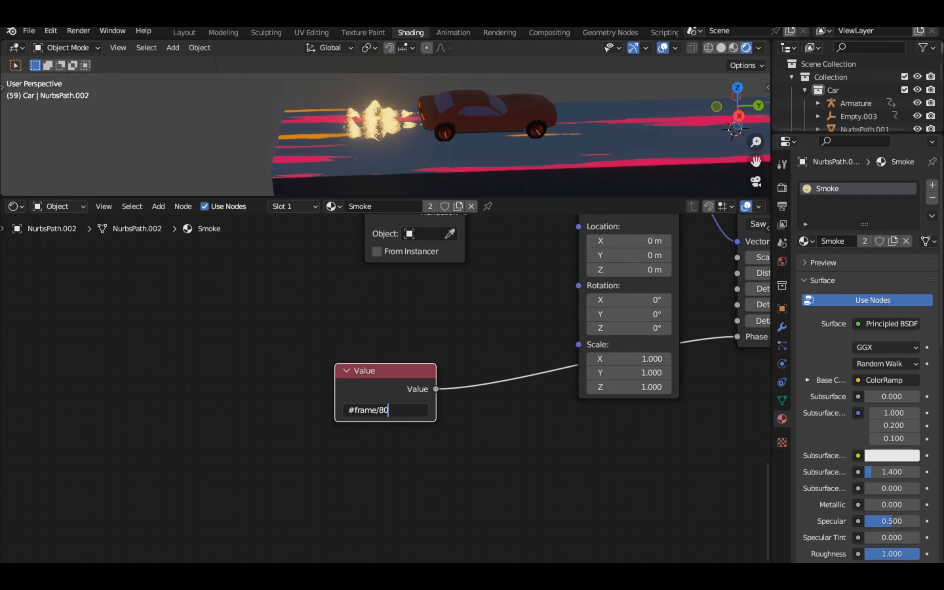
text(ame/80)
key(Return)
Play the animation and examine the glowing smoke behind the car from the side and rear
key(space)
middle_drag(296, 129, 480, 131)
scroll(480, 131, up, 5)
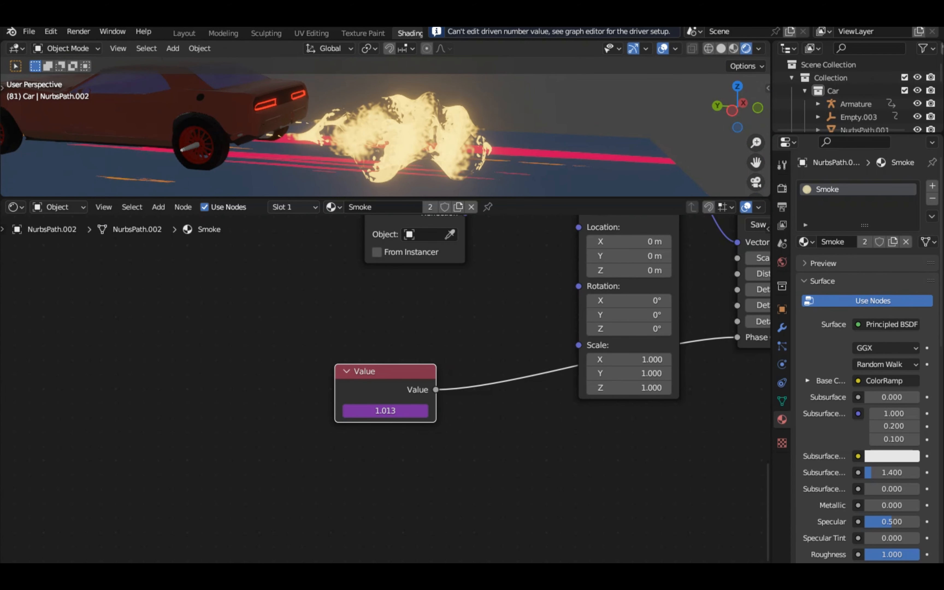
scroll(386, 411, right, 10)
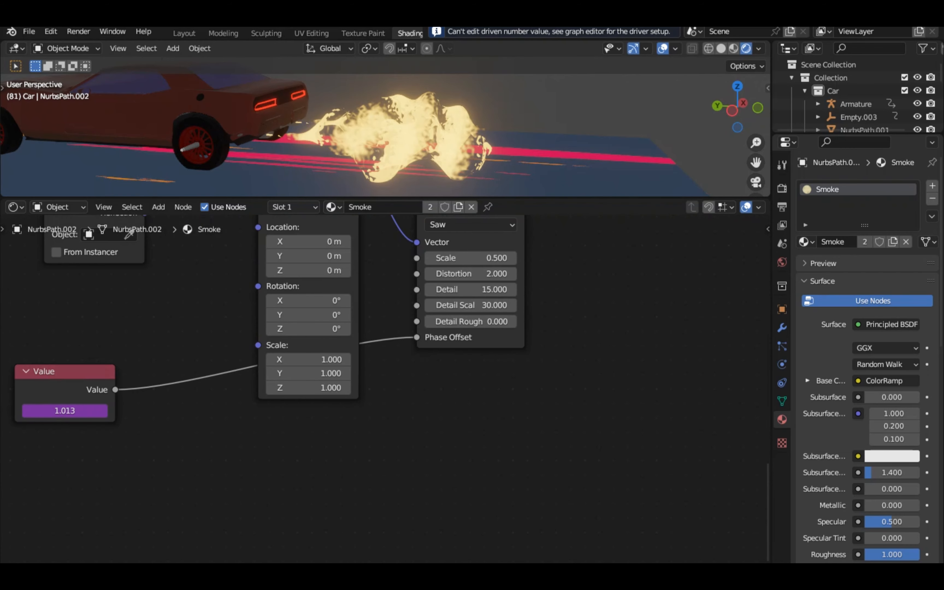
drag(417, 337, 460, 338)
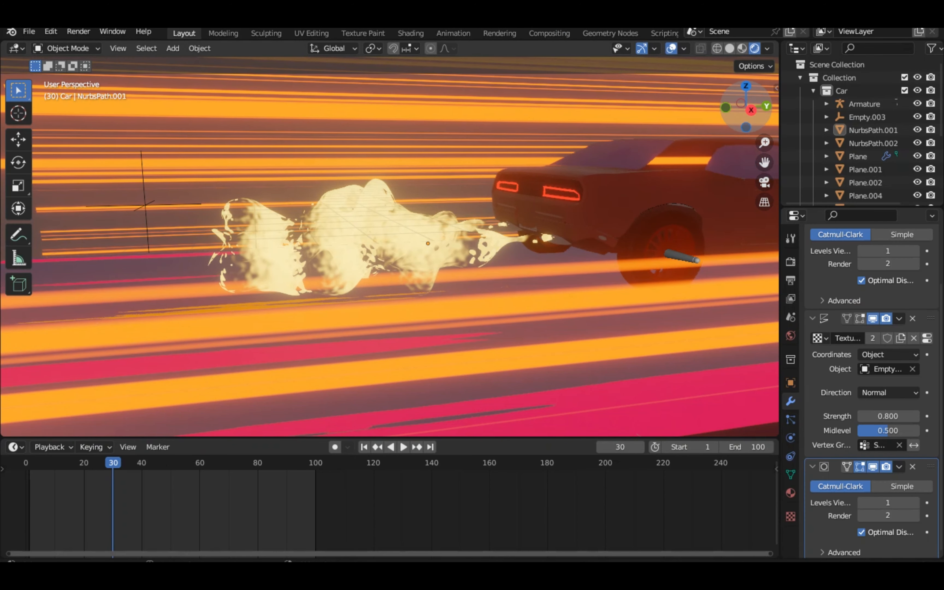
drag(751, 110, 850, 110)
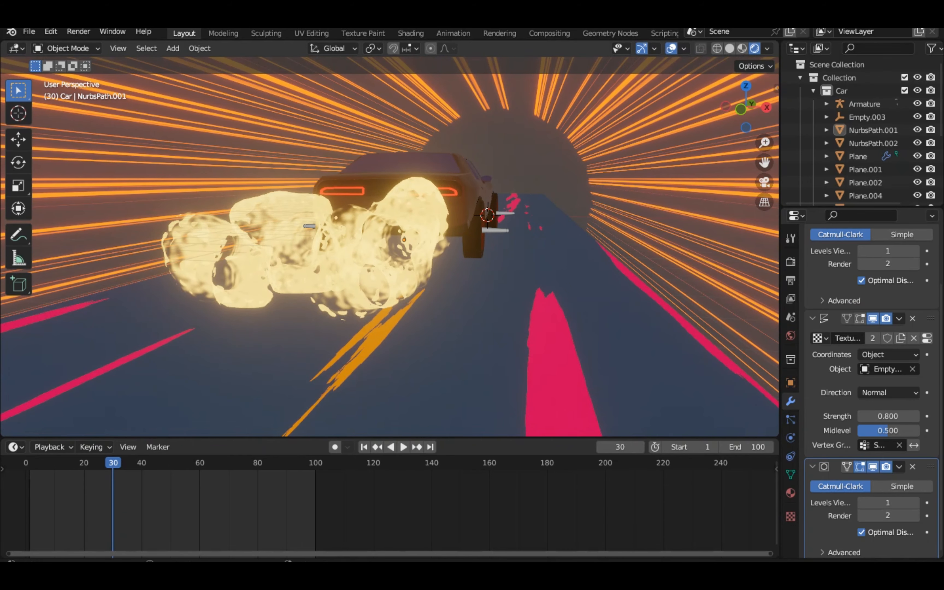
key(space)
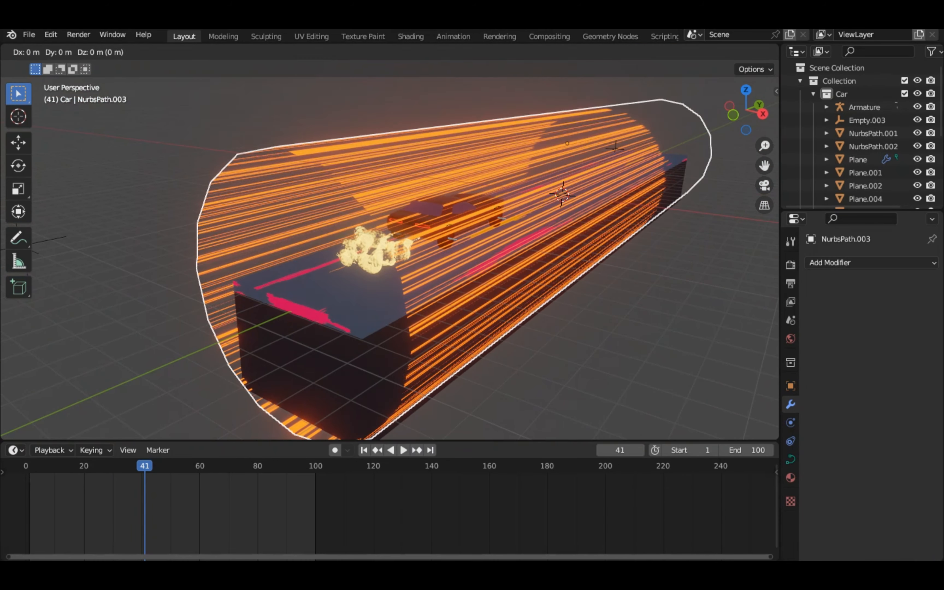
Scale the duplicated impact-line tube and change the emission color of its impact lines.001 material
key(s)
click(559, 189)
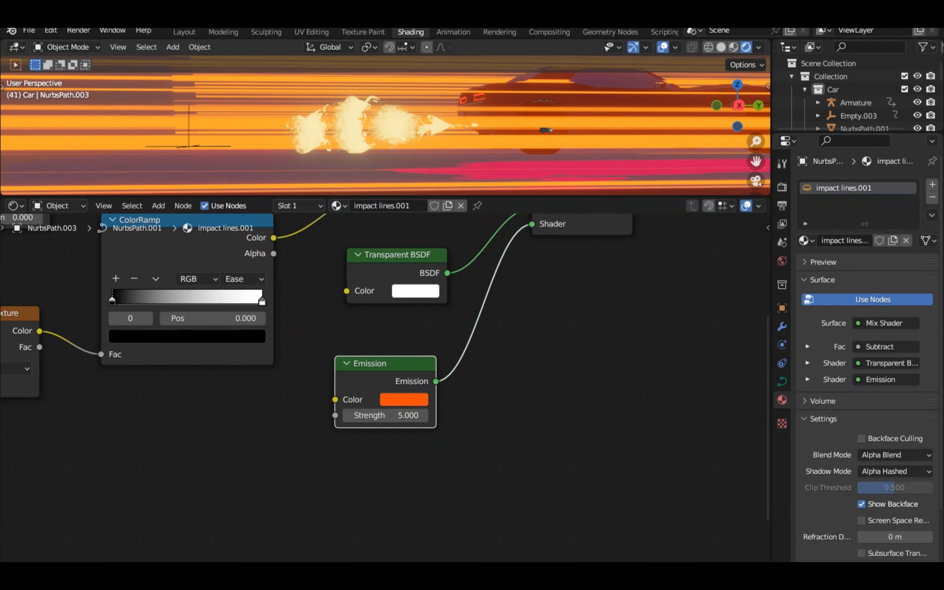
click(404, 399)
scroll(386, 125, down, 5)
middle_drag(385, 125, 472, 135)
scroll(414, 129, up, 5)
middle_drag(414, 128, 413, 110)
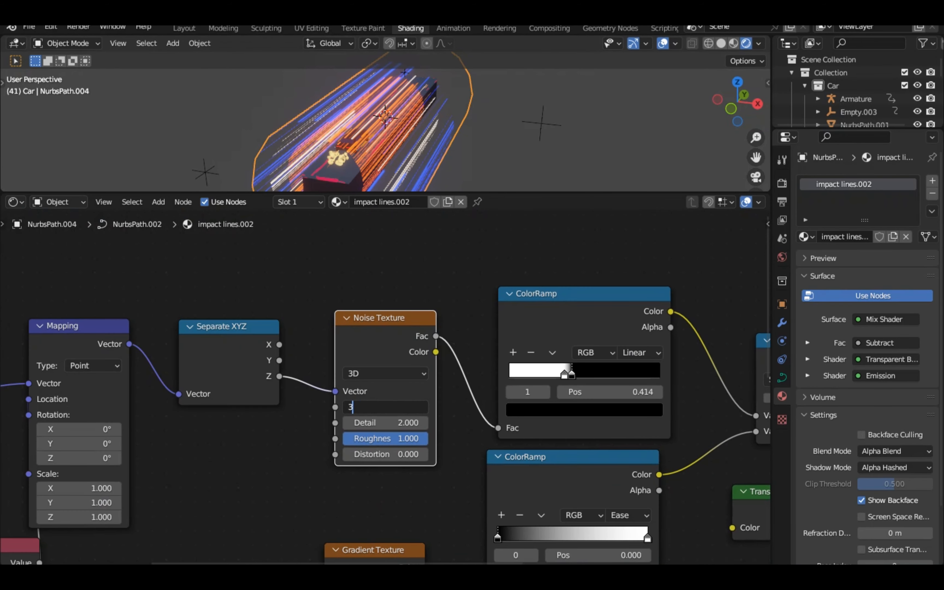
Set the Noise Texture scale of the impact lines.002 material to 3, then stop the playback and save the file
key(Return)
scroll(382, 390, down, 5)
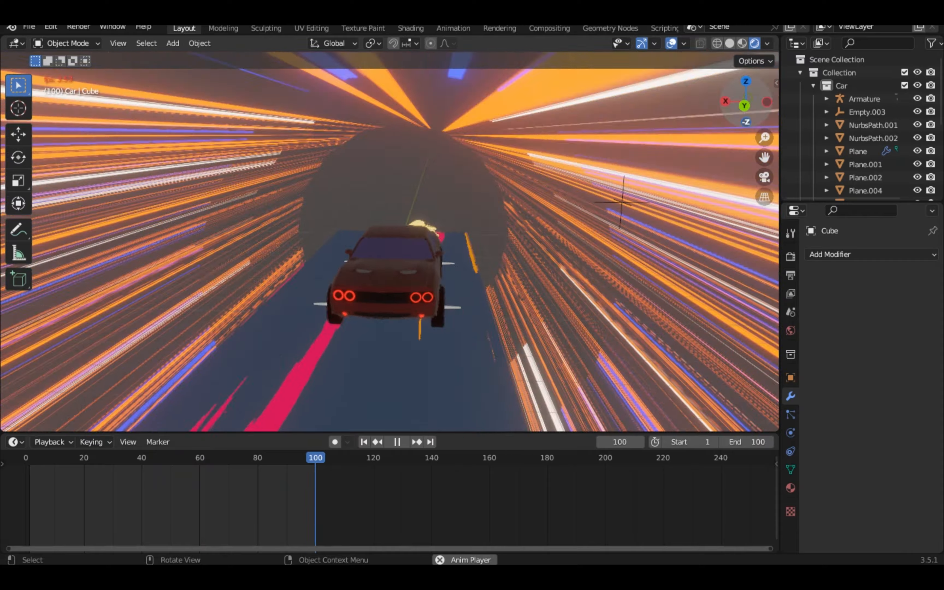
key(space)
key(ctrl+s)
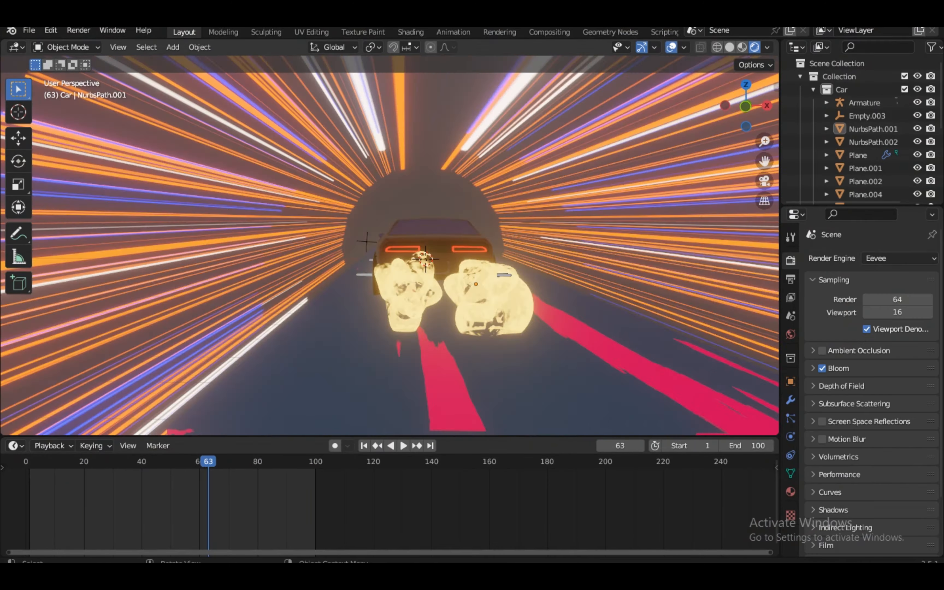
Play the animation from the first frame and examine the impact-line tubes surrounding the car
key(shift+Left)
key(space)
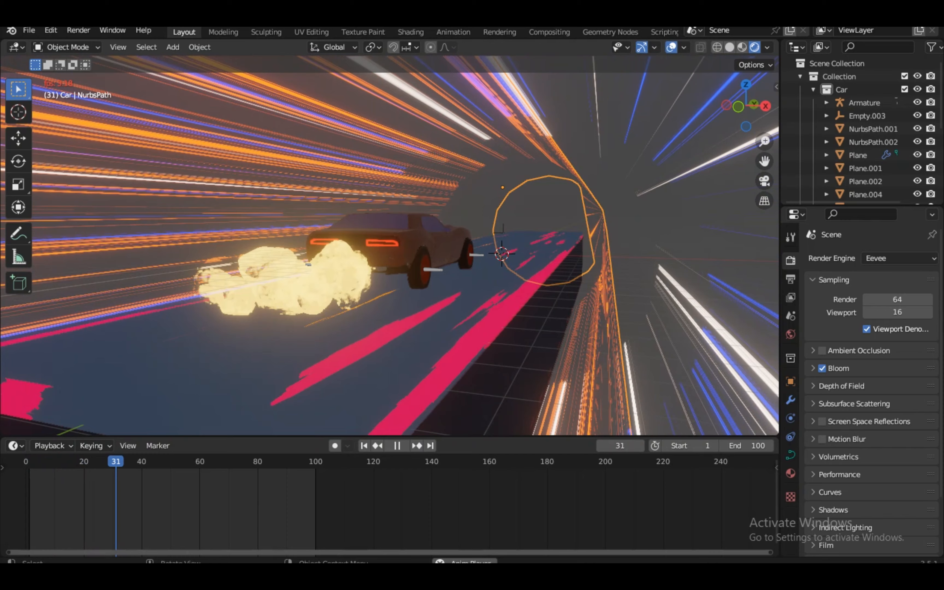
key(space)
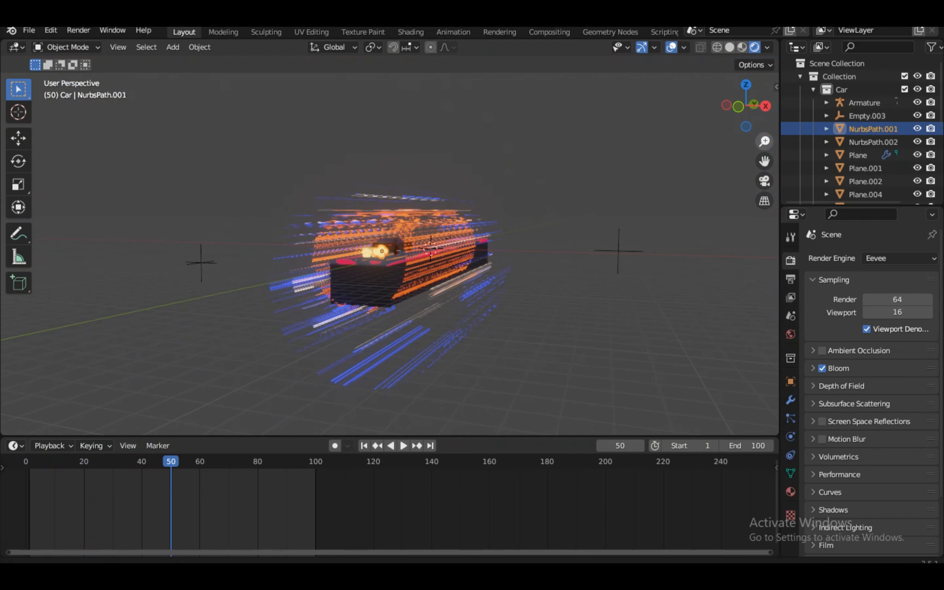
Duplicate the ColorRamp node in the Smoke material of the exhaust smoke mesh
click(410, 32)
scroll(390, 398, down, 4)
middle_drag(390, 398, 423, 244)
click(433, 309)
middle_drag(433, 309, 384, 345)
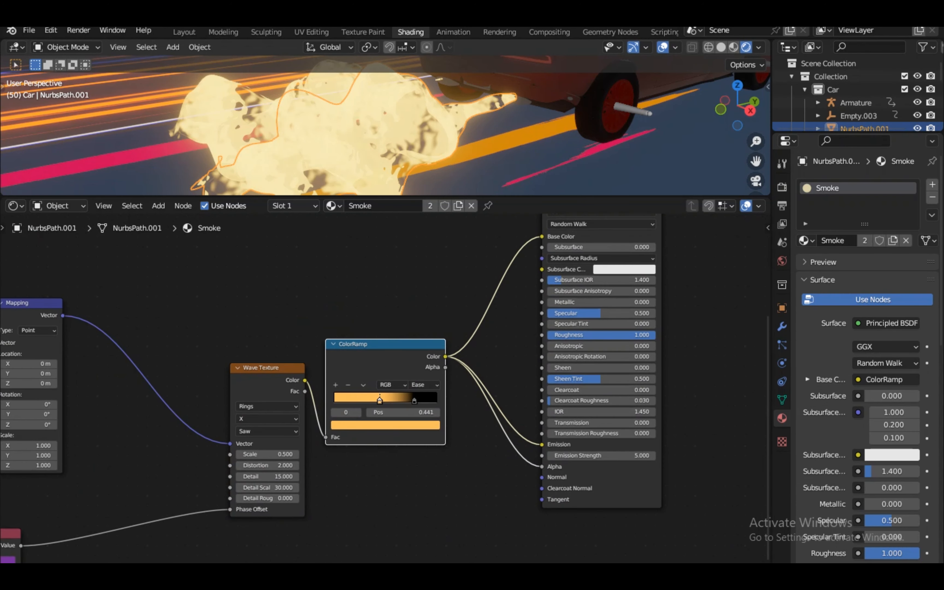
middle_drag(384, 345, 385, 409)
key(shift+d)
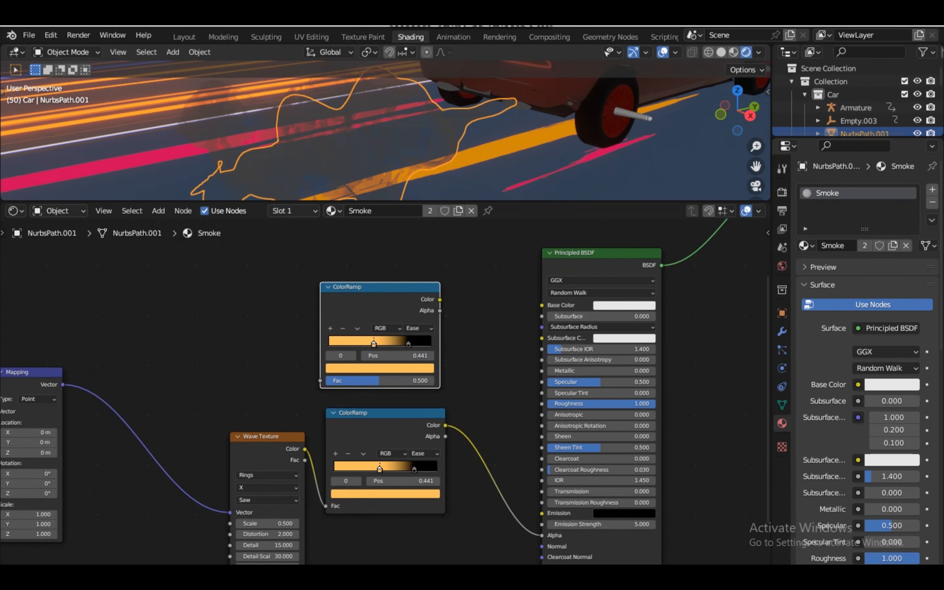
Color the duplicated ramp from red through orange to light orange and connect its Color output to Base Color and Emission
drag(261, 436, 177, 459)
click(409, 344)
click(380, 368)
drag(410, 296, 410, 241)
click(369, 292)
drag(440, 300, 465, 300)
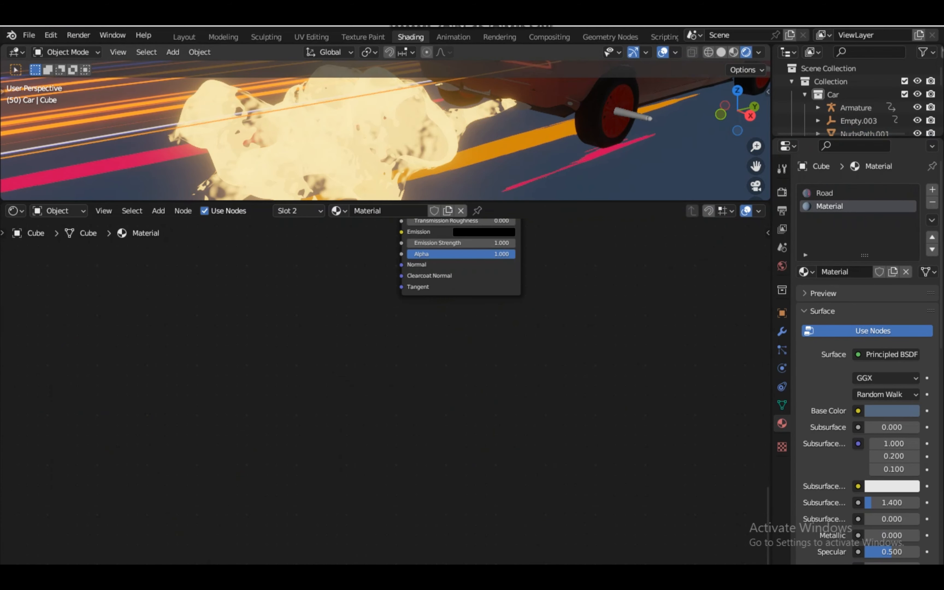
Add a Voronoi Texture fed by the Mapping node and connect its Distance to the fire-colored ramp's Fac
key(shift+a)
click(253, 356)
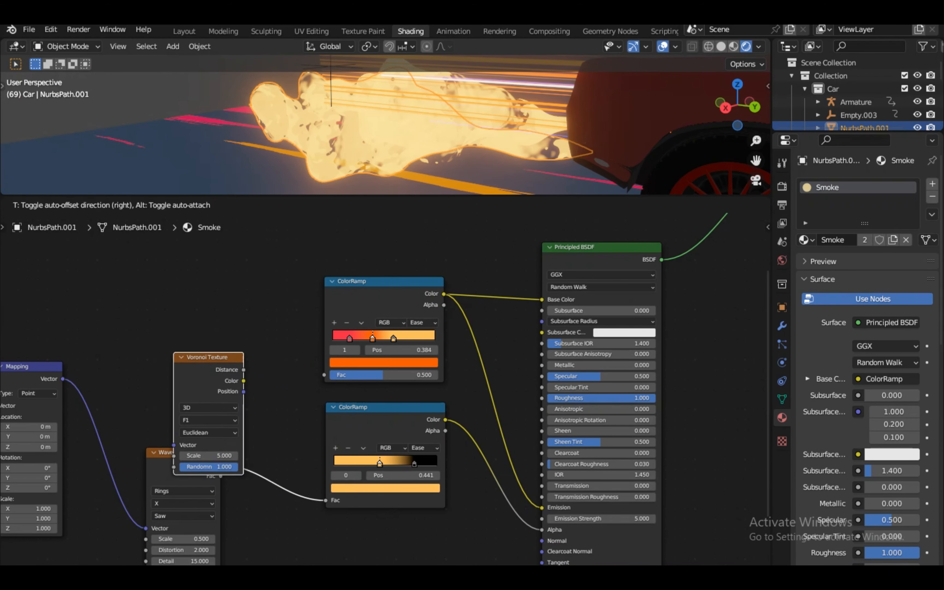
click(195, 351)
Preview the fire-colored ramp on the smoke and spread its stops apart, with the red stop near position 0.041
middle_drag(390, 129, 421, 129)
ctrl+shift+click(384, 281)
drag(350, 338, 332, 338)
drag(384, 281, 443, 286)
mouse_move(453, 342)
mouse_down()
mouse_move(495, 343)
mouse_move(444, 343)
mouse_up()
drag(393, 343, 397, 343)
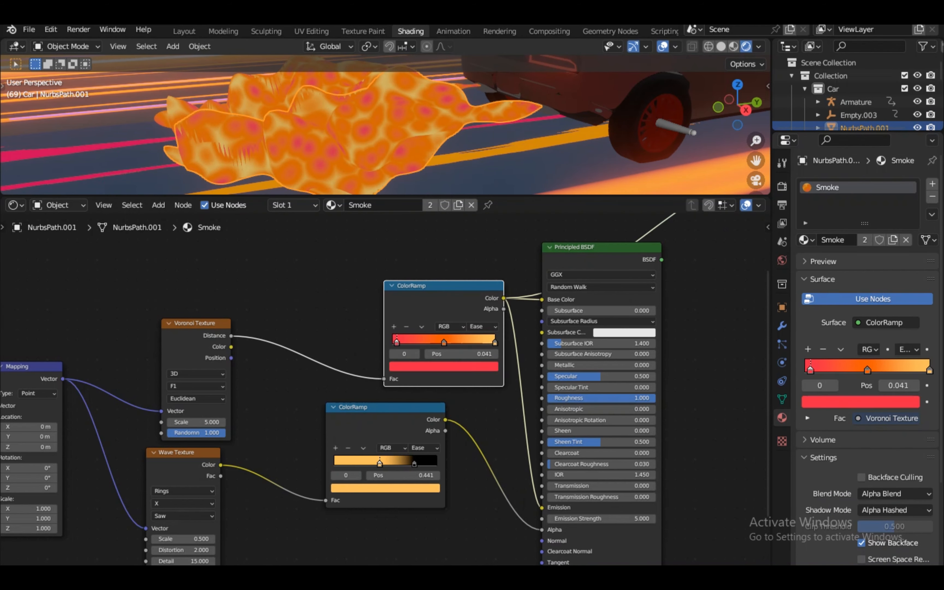
Adjust the ramp's first stop to a coral red at position 0.086 and restore the Principled BSDF as the material output
click(444, 366)
click(448, 233)
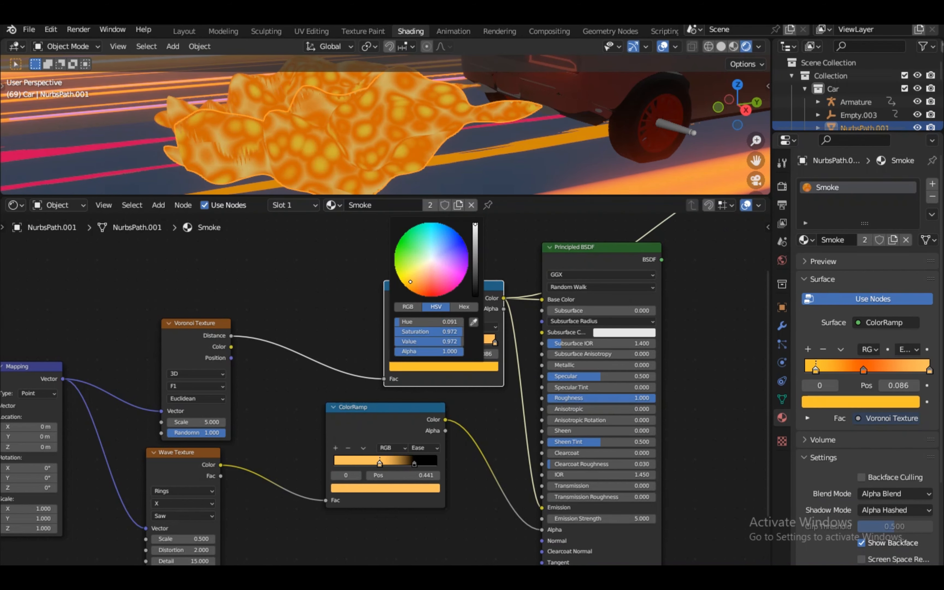
ctrl+shift+click(601, 247)
Play the animation to check the fiery smoke from behind and set the Voronoi Texture scale to 2
key(space)
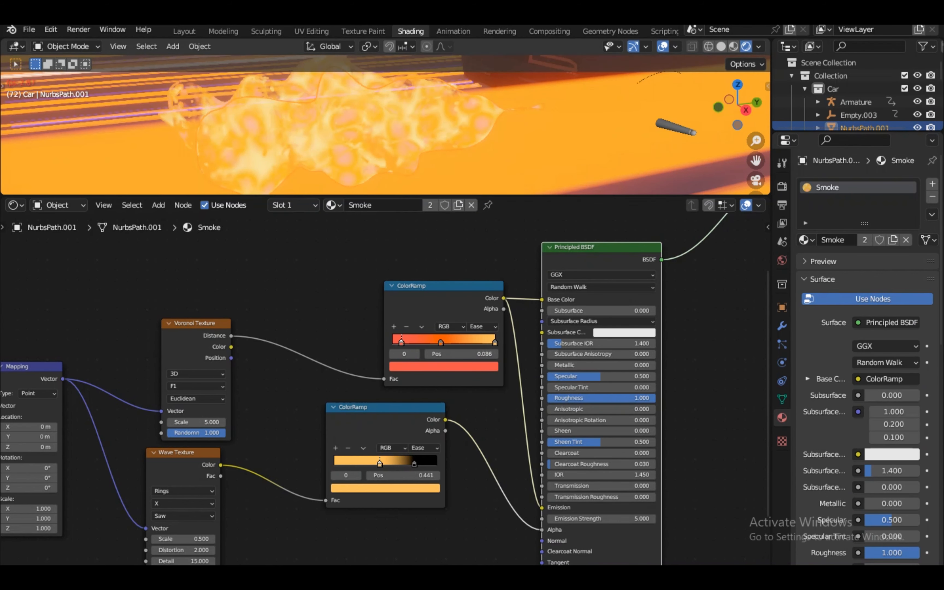
drag(737, 105, 767, 110)
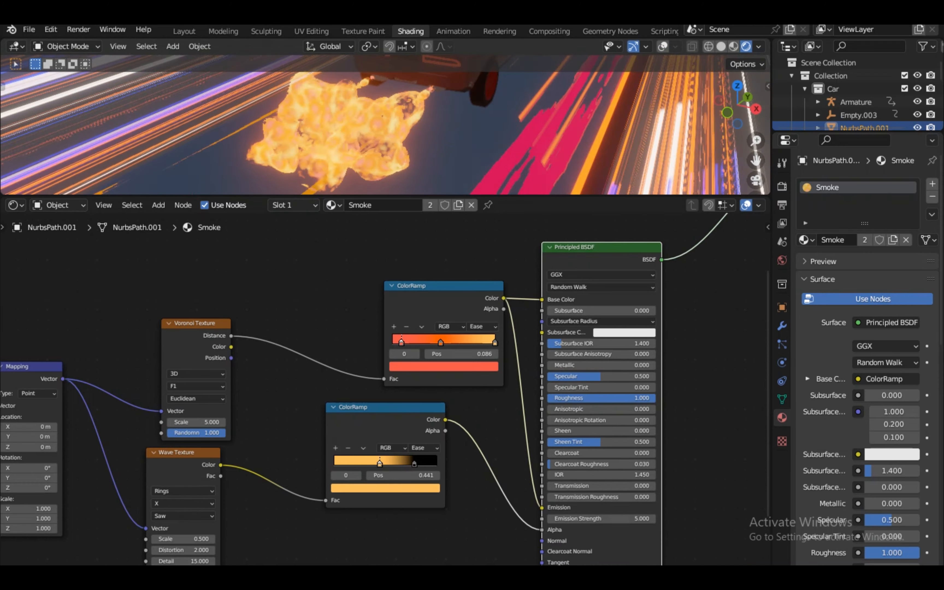
key(space)
double_click(196, 422)
text(2)
key(Return)
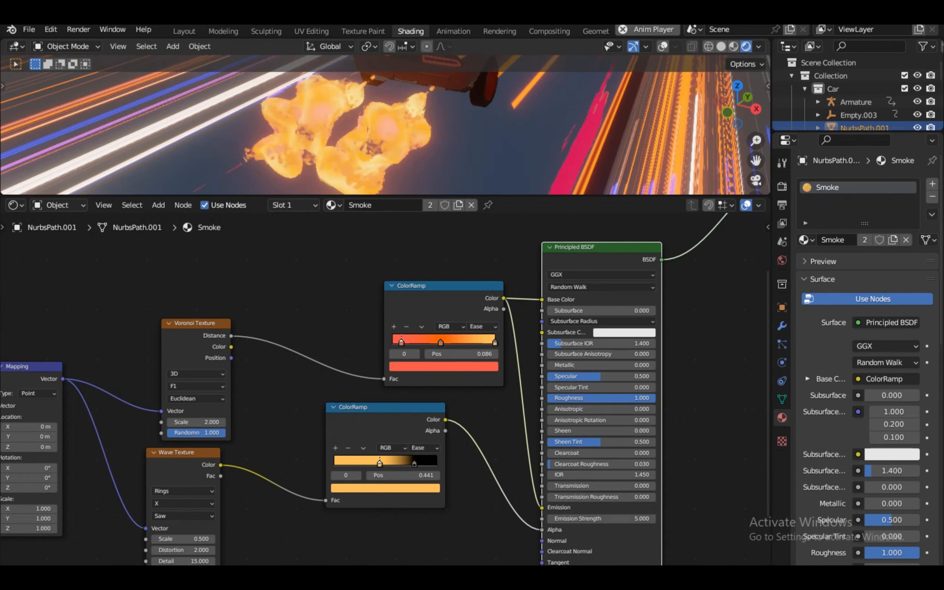
ctrl+shift+click(443, 286)
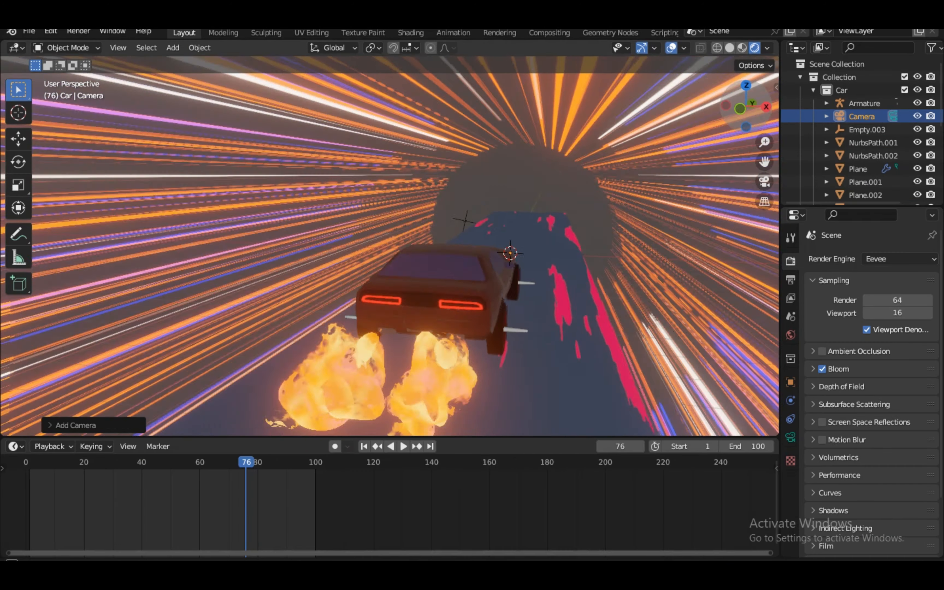
Align the camera to the current view behind the car and check the animation through it
key(ctrl+alt+KP_0)
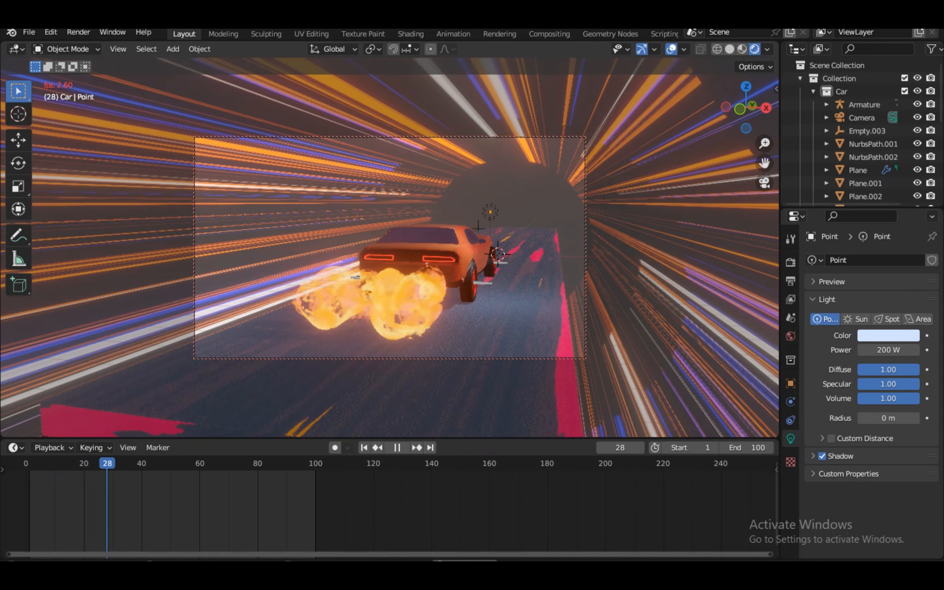
key(space)
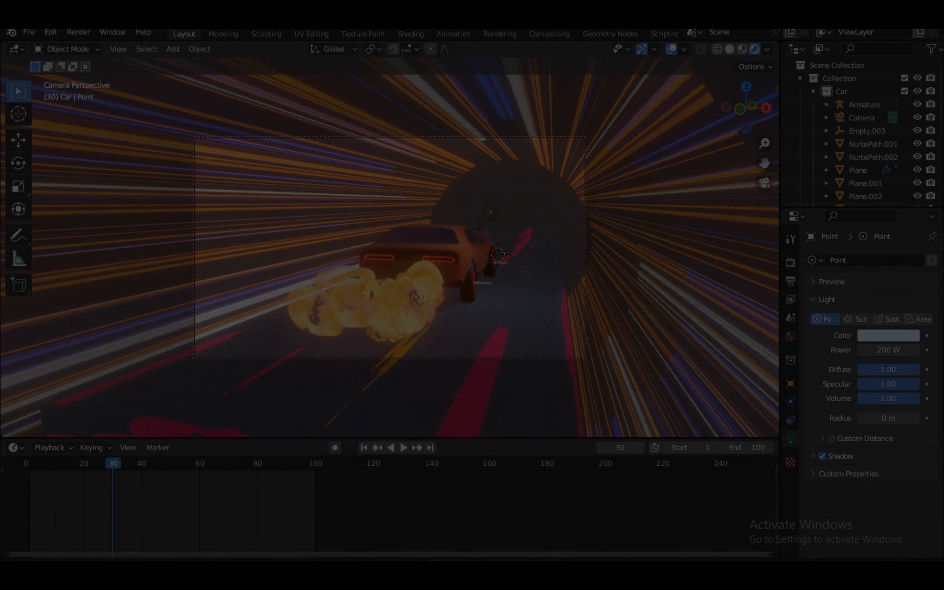